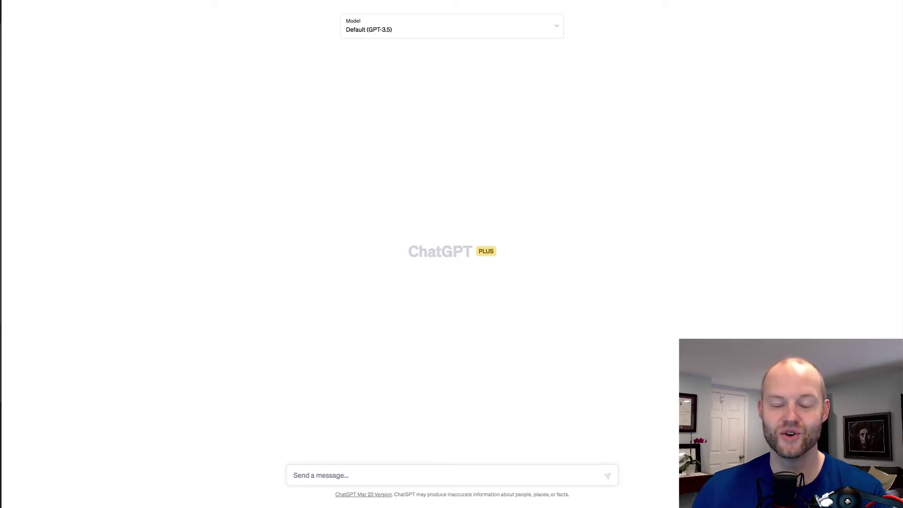
Step: Switch to the Word document, enlarge the prepared list of case study prompts to review it, and minimize the document
{"action": "key", "text": "super+Tab"}
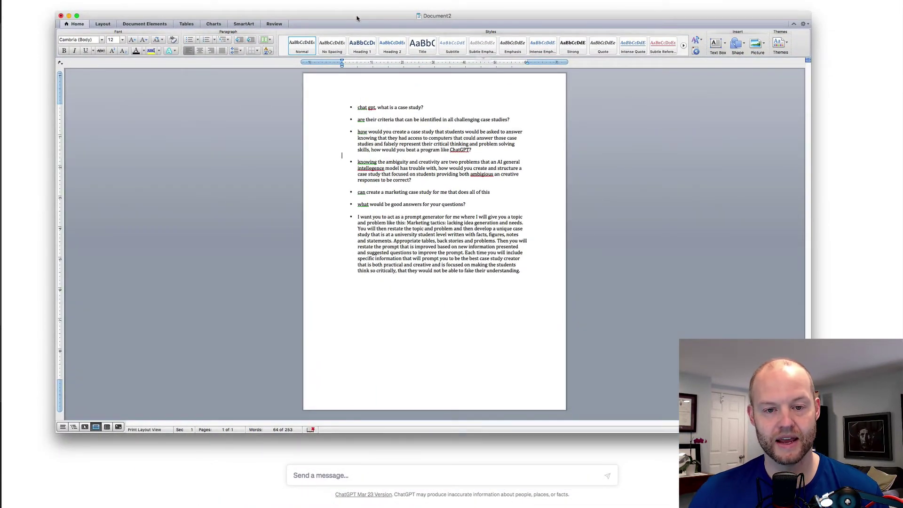
{"action": "left_click_drag", "start_coordinate": [357, 18], "coordinate": [284, 0]}
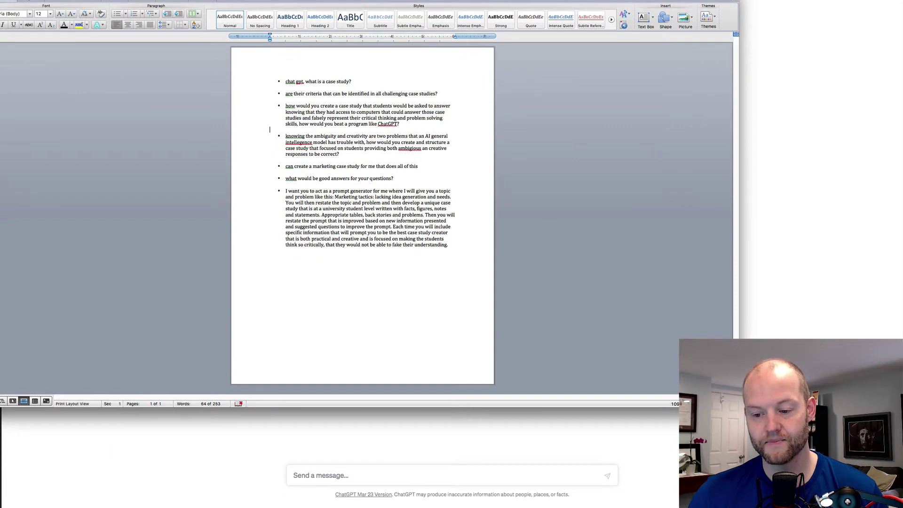
{"action": "scroll", "coordinate": [362, 216], "scroll_direction": "up", "scroll_amount": 5}
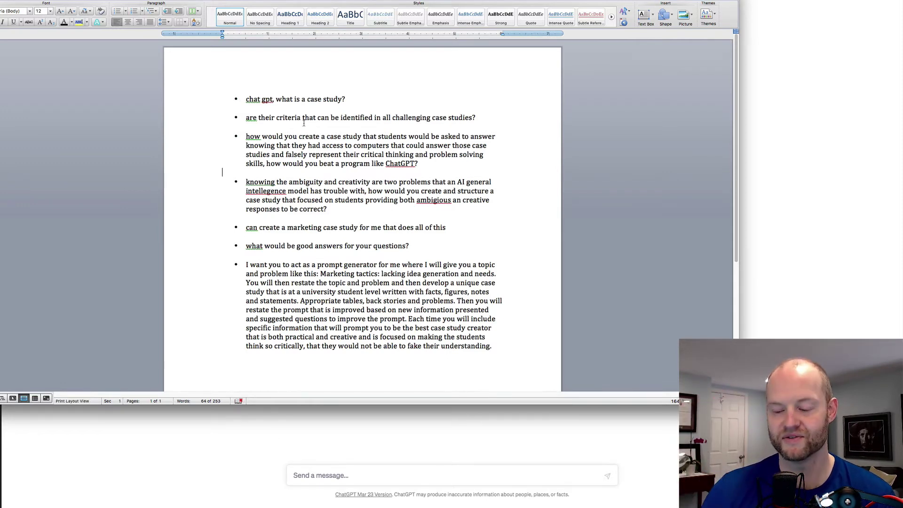
{"action": "key", "text": "super+m"}
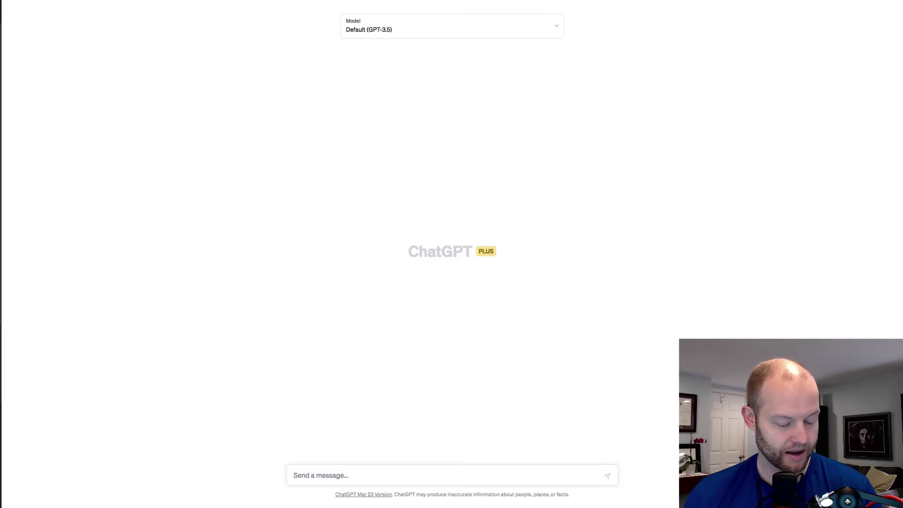
Step: Send the message "chat gpt, what is a case study?" without a leading bullet
{"action": "left_click", "coordinate": [328, 480]}
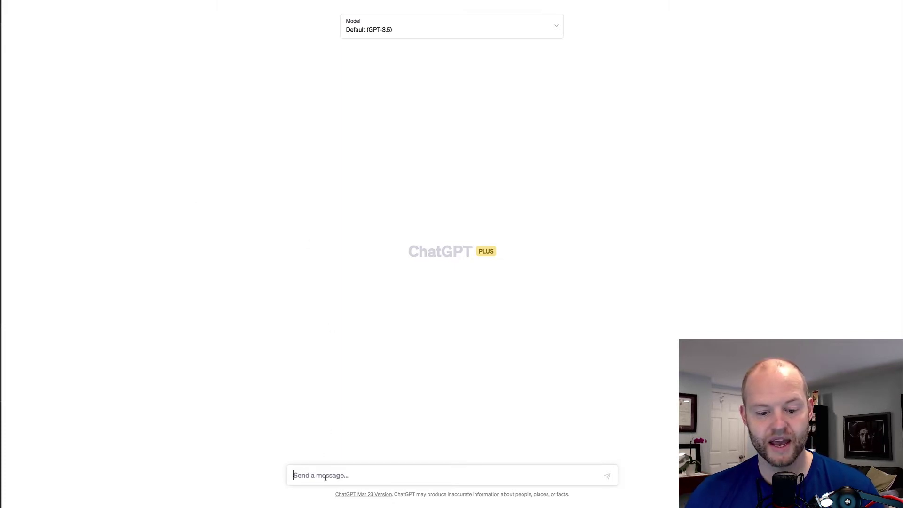
{"action": "type", "text": "• chat gpt, what is a case study?"}
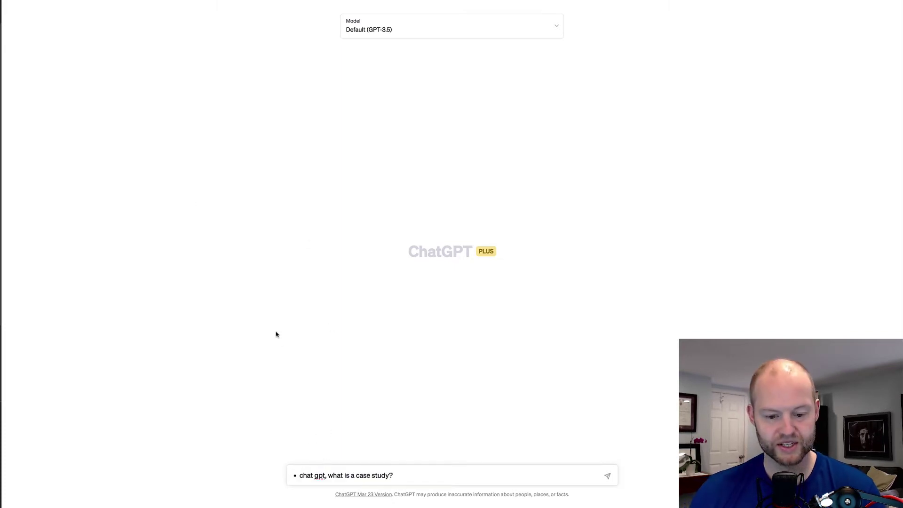
{"action": "left_click", "coordinate": [299, 476]}
{"action": "key", "text": "BackSpace"}
{"action": "key", "text": "BackSpace"}
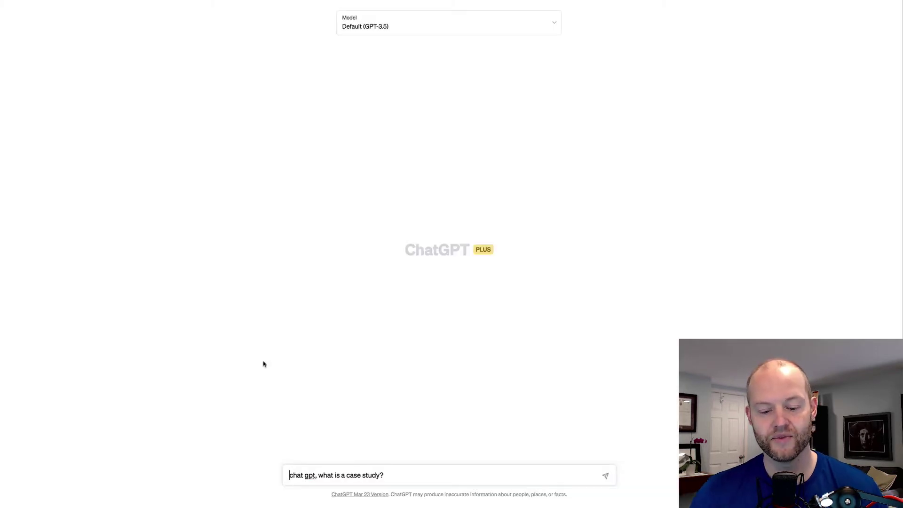
{"action": "left_click", "coordinate": [401, 476]}
{"action": "key", "text": "Return"}
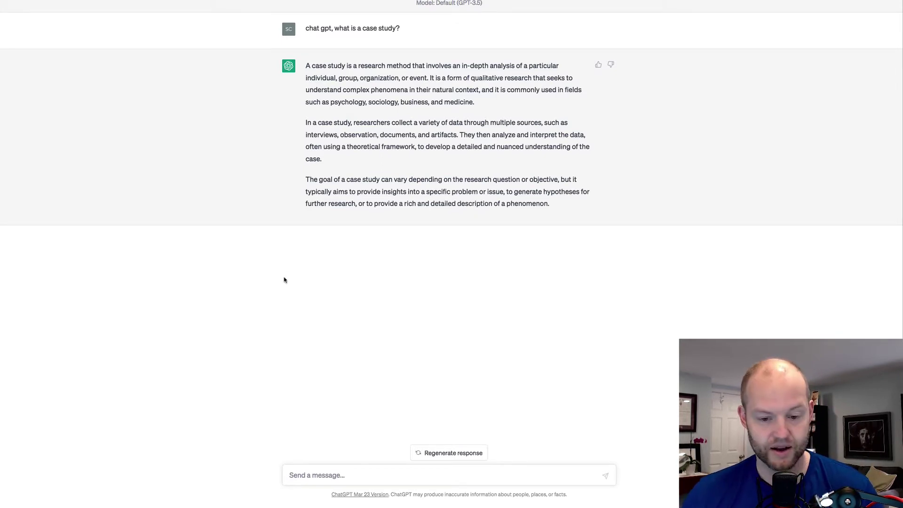
Step: Send the question "are their criteria that can be identified in all challenging case studies?" without a leading bullet
{"action": "left_click", "coordinate": [324, 475]}
{"action": "type", "text": "• are their criteria that can be identified in all challenging case studies?"}
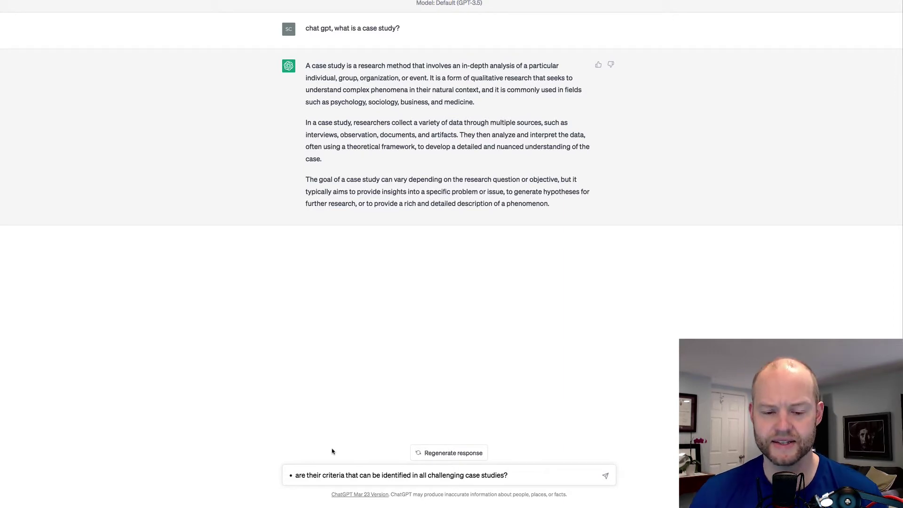
{"action": "left_click", "coordinate": [296, 475]}
{"action": "key", "text": "BackSpace"}
{"action": "key", "text": "BackSpace"}
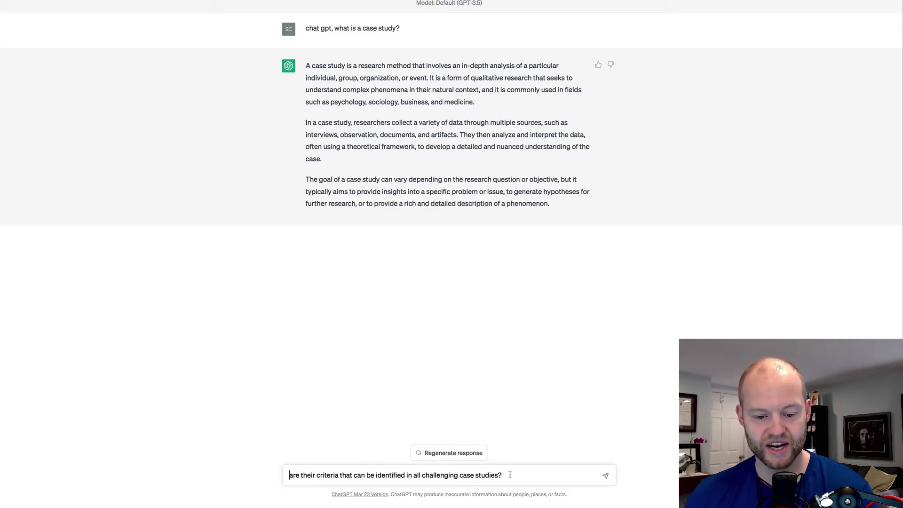
{"action": "key", "text": "Return"}
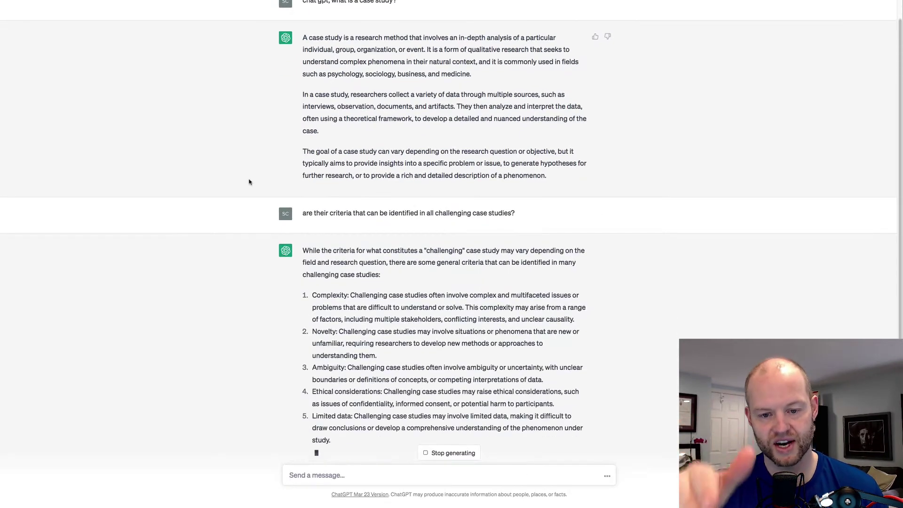
Step: Ask how to create a student case study knowing computers could falsely represent their critical thinking, ending with "how would you beat a program like ChatGPT?"
{"action": "scroll", "coordinate": [268, 212], "scroll_direction": "down", "scroll_amount": 2}
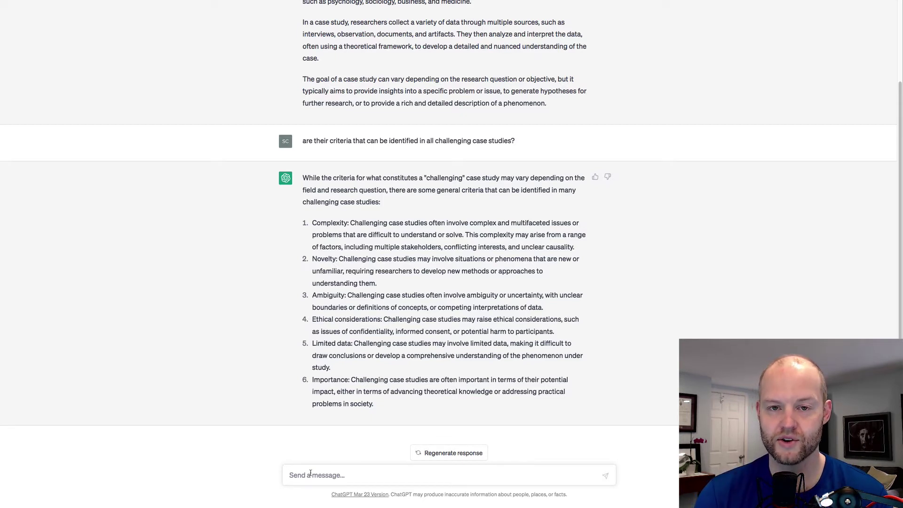
{"action": "type", "text": "• how would you create a case study that students would be asked to answer knowing that they had access to computers that could answer those case studies and falsely represent their critical thinking and problem solving skills, how would you beat a program like ChatGPT?"}
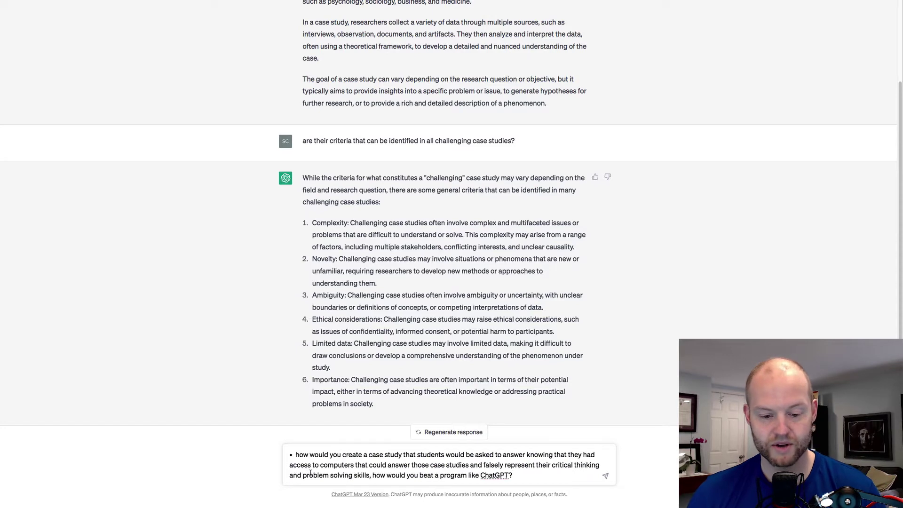
{"action": "left_click", "coordinate": [298, 456]}
{"action": "key", "text": "BackSpace"}
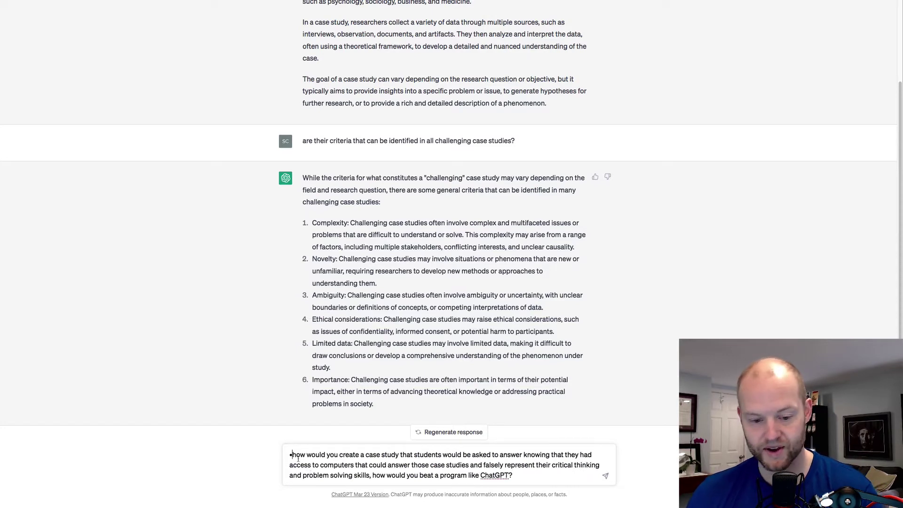
{"action": "key", "text": "BackSpace"}
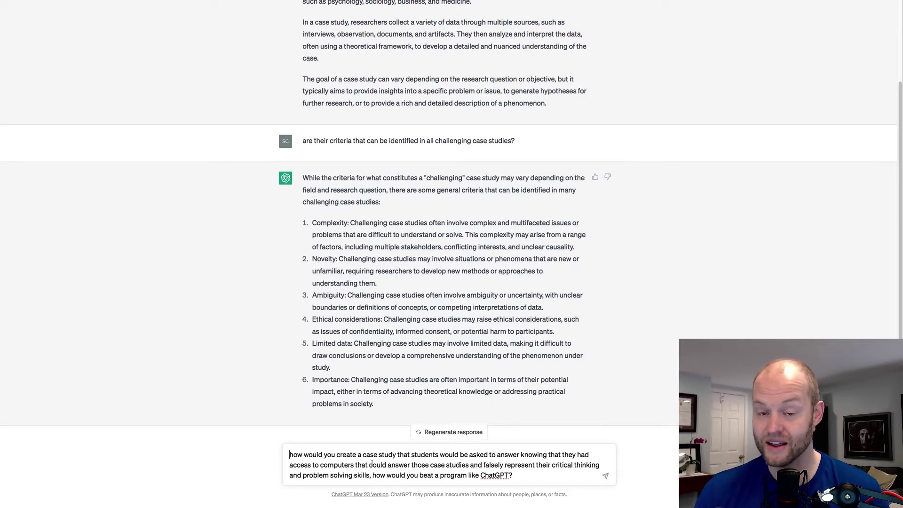
{"action": "key", "text": "Return"}
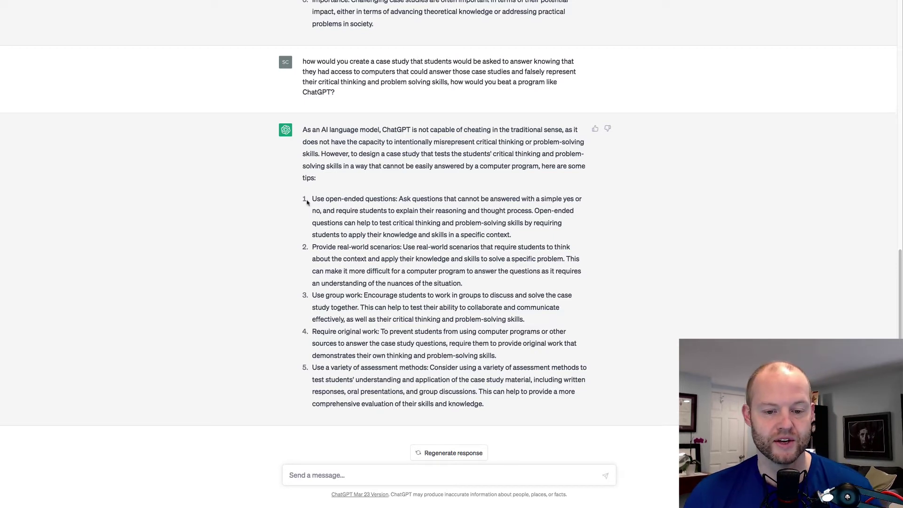
Step: Examine the five tips for designing the case study, highlighting their headings one by one
{"action": "left_click_drag", "start_coordinate": [311, 198], "coordinate": [399, 198]}
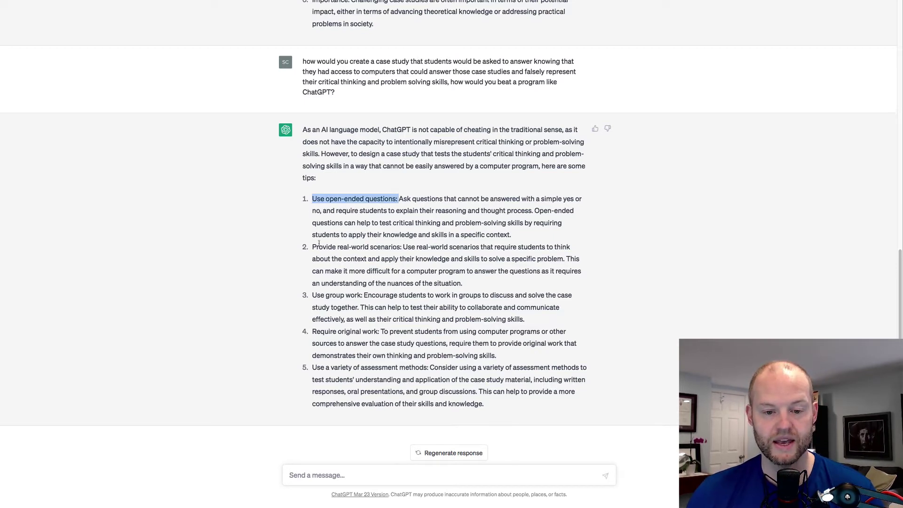
{"action": "left_click_drag", "start_coordinate": [311, 246], "coordinate": [395, 255]}
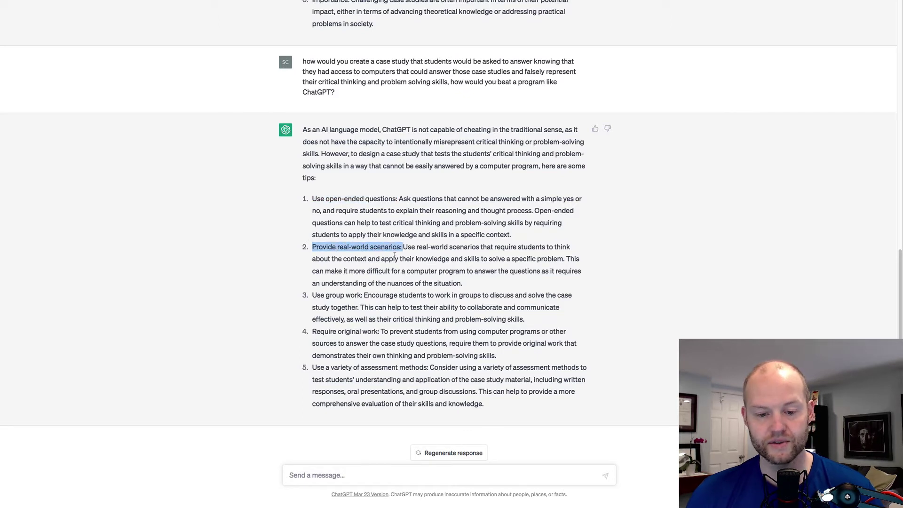
{"action": "left_click_drag", "start_coordinate": [313, 296], "coordinate": [357, 297]}
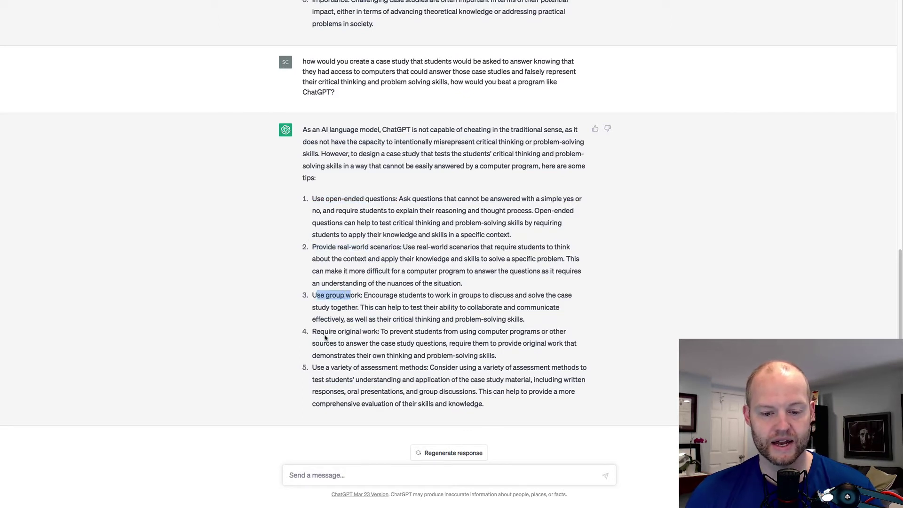
{"action": "left_click", "coordinate": [333, 333]}
{"action": "left_click_drag", "start_coordinate": [333, 333], "coordinate": [373, 332]}
{"action": "left_click_drag", "start_coordinate": [324, 368], "coordinate": [419, 363]}
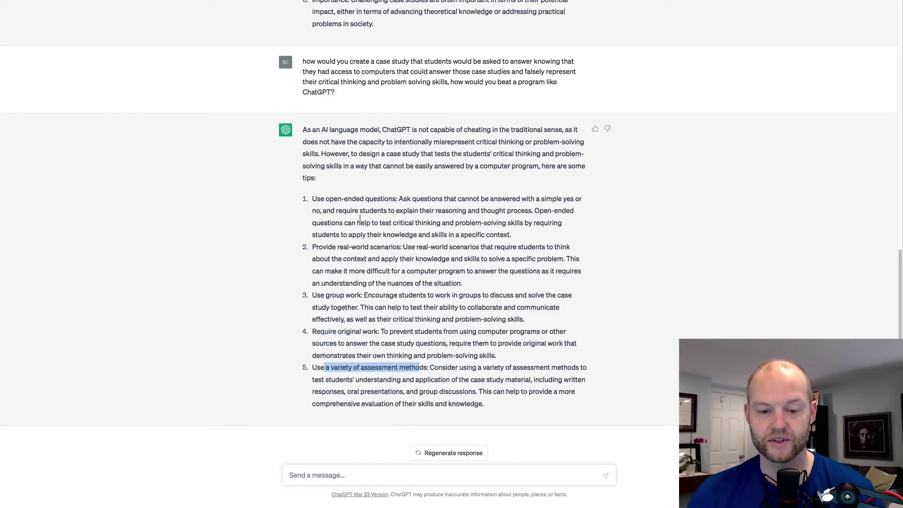
{"action": "left_click_drag", "start_coordinate": [323, 249], "coordinate": [386, 254]}
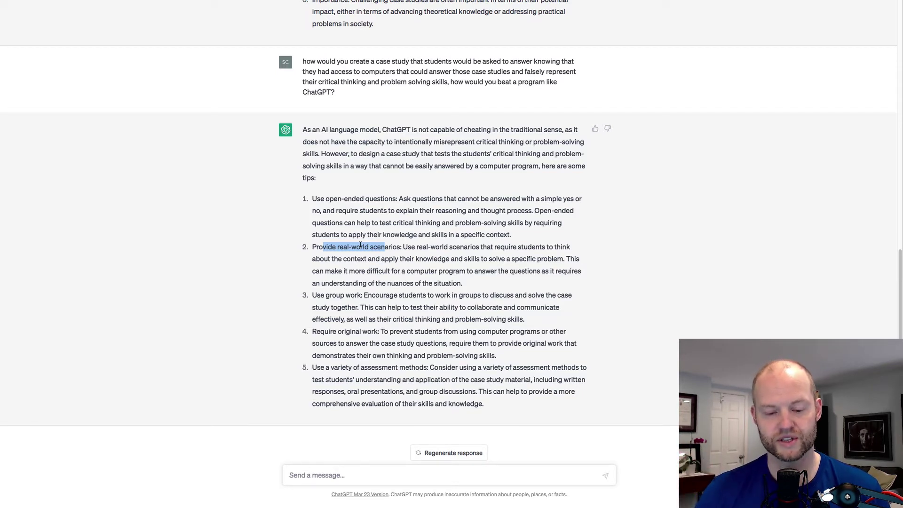
{"action": "left_click", "coordinate": [368, 257]}
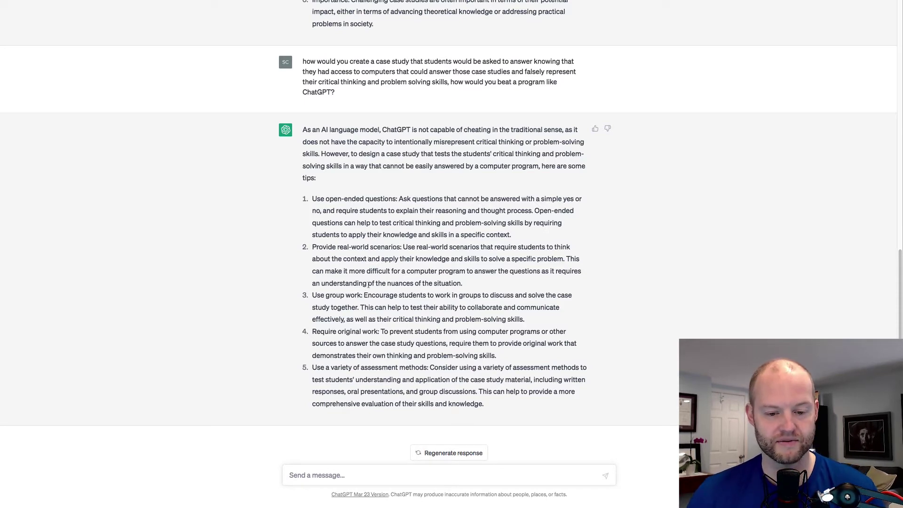
{"action": "double_click", "coordinate": [328, 297]}
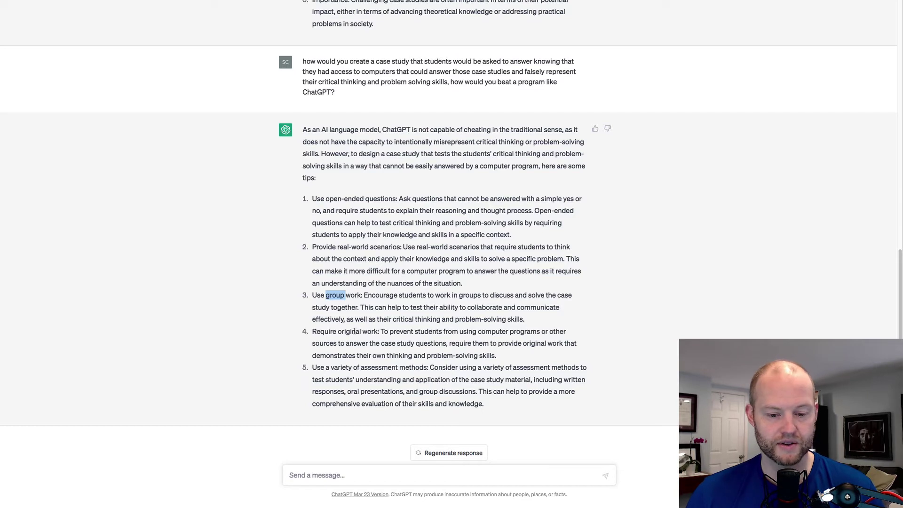
{"action": "left_click", "coordinate": [328, 297]}
{"action": "left_click_drag", "start_coordinate": [330, 332], "coordinate": [363, 332]}
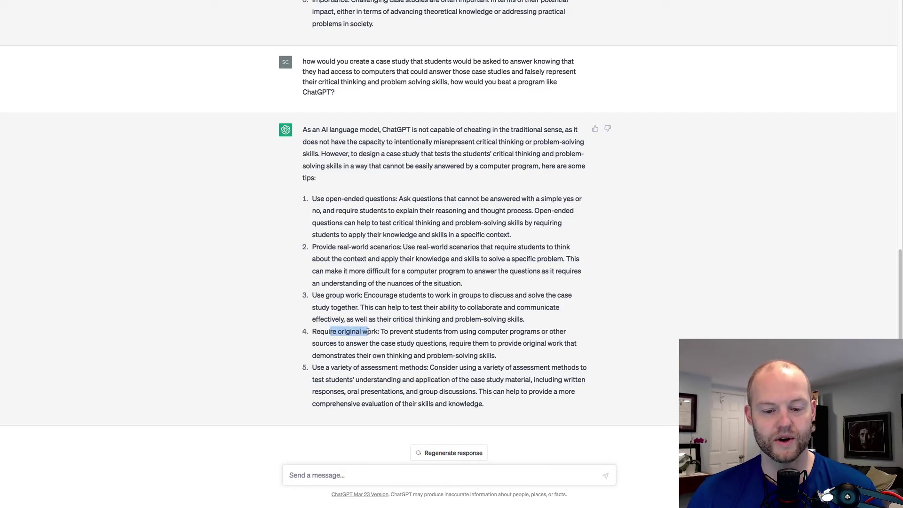
{"action": "left_click", "coordinate": [369, 332]}
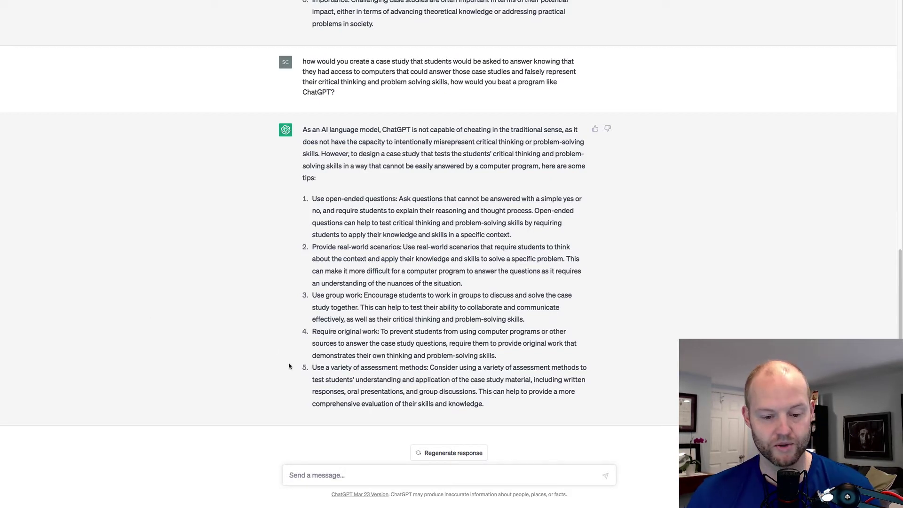
Step: Send the request "can create a marketing case study for me that does all of this" without a leading bullet
{"action": "left_click", "coordinate": [329, 473]}
{"action": "type", "text": "can create a marketing case study for me that does all of this"}
{"action": "key", "text": "alt+Left"}
{"action": "key", "text": "alt+Left"}
{"action": "key", "text": "alt+Left"}
{"action": "key", "text": "alt+Left"}
{"action": "key", "text": "alt+Left"}
{"action": "key", "text": "alt+Left"}
{"action": "key", "text": "alt+Left"}
{"action": "key", "text": "alt+Left"}
{"action": "key", "text": "alt+Left"}
{"action": "key", "text": "alt+Left"}
{"action": "key", "text": "alt+Left"}
{"action": "key", "text": "alt+Left"}
{"action": "key", "text": "alt+Left"}
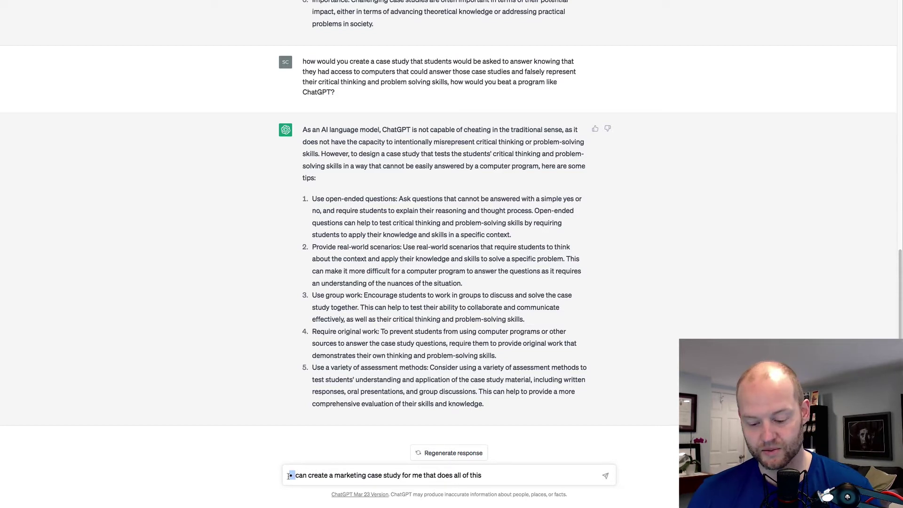
{"action": "key", "text": "BackSpace"}
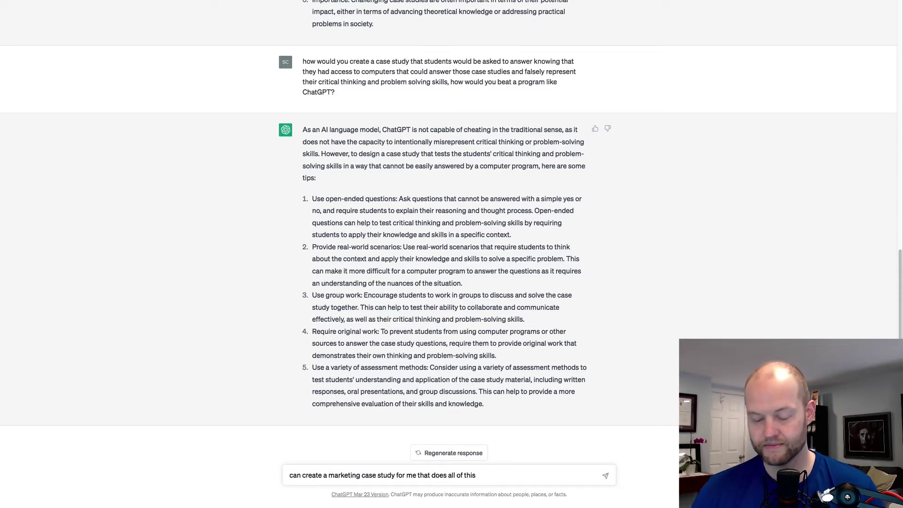
{"action": "key", "text": "Return"}
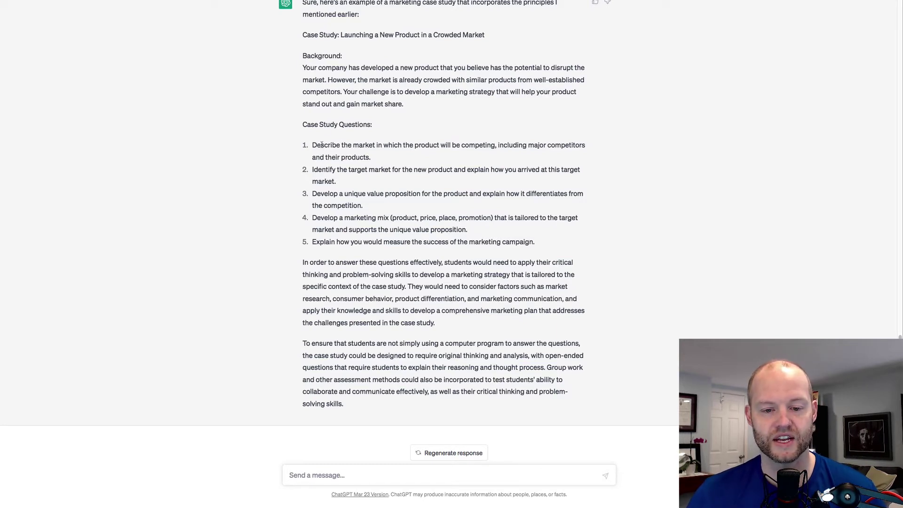
Step: Highlight the generated case study's questions and its background paragraph while reading them
{"action": "left_click_drag", "start_coordinate": [320, 145], "coordinate": [415, 239]}
{"action": "left_click", "coordinate": [423, 238]}
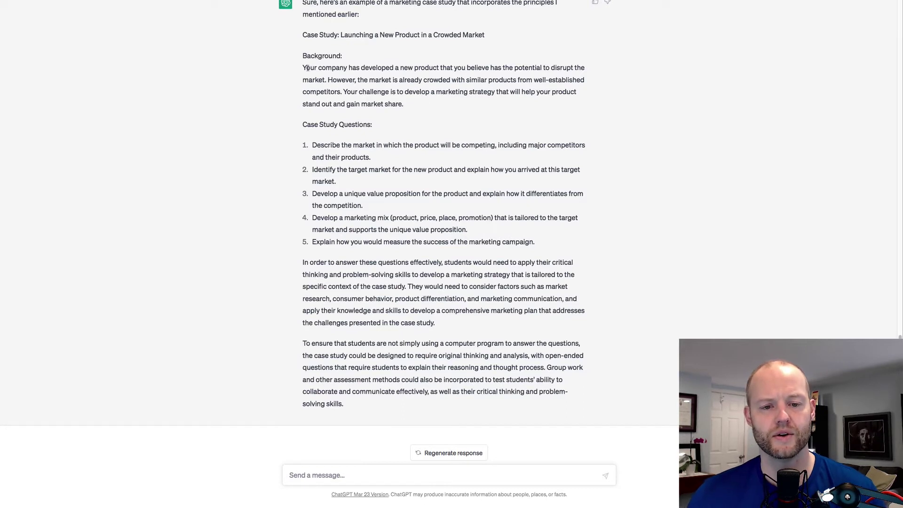
{"action": "left_click_drag", "start_coordinate": [306, 69], "coordinate": [404, 103]}
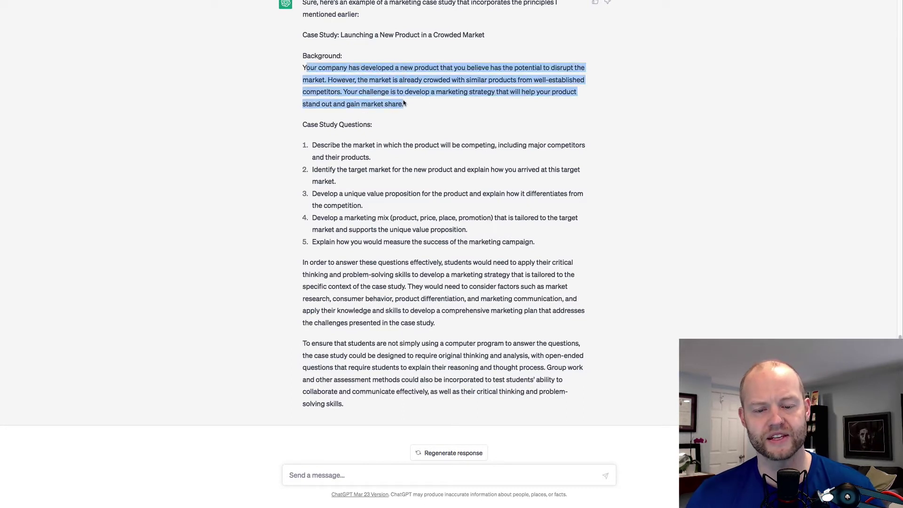
{"action": "left_click", "coordinate": [384, 210]}
{"action": "left_click_drag", "start_coordinate": [316, 145], "coordinate": [412, 241]}
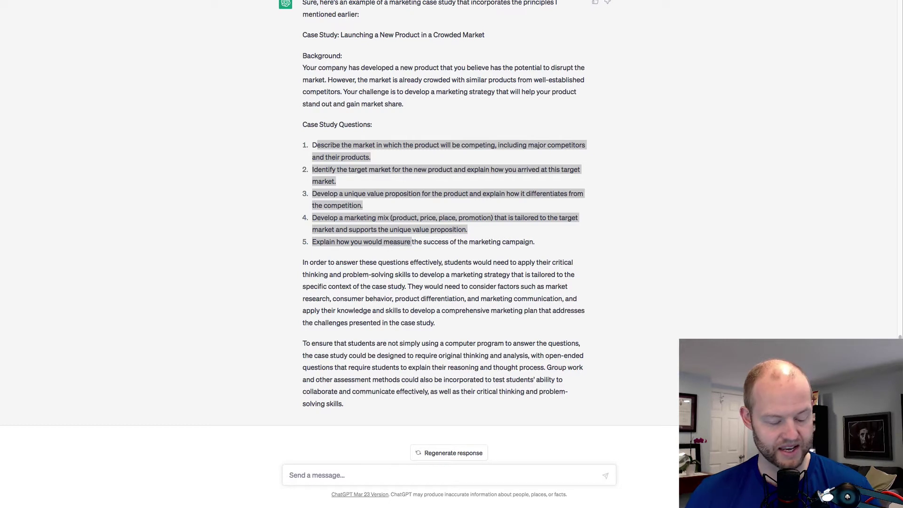
Step: Send the question "what would be good answers for your questions?" without a leading bullet
{"action": "left_click", "coordinate": [313, 477]}
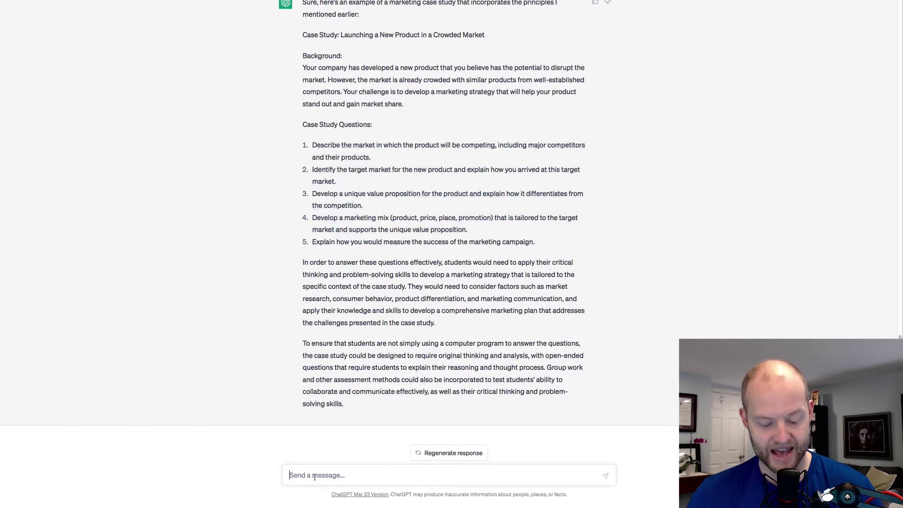
{"action": "type", "text": "• what would be good answers for your questions?"}
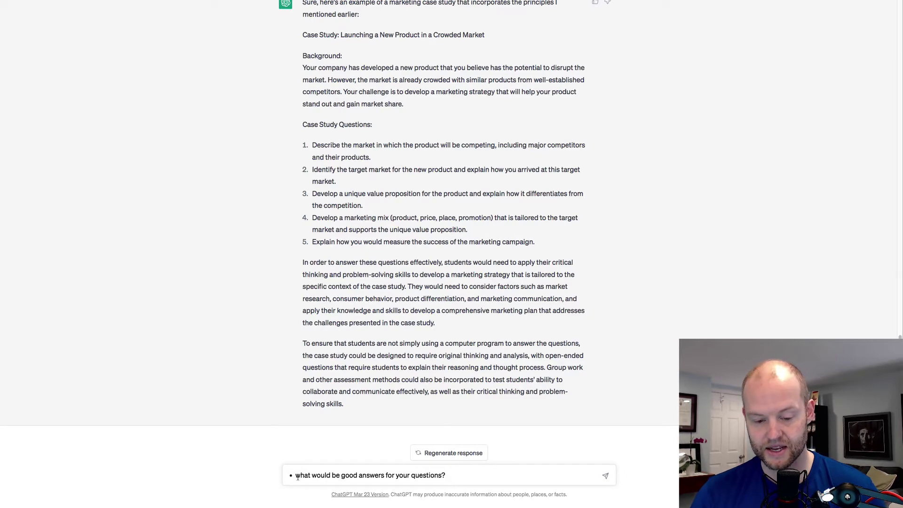
{"action": "left_click", "coordinate": [298, 478]}
{"action": "key", "text": "BackSpace"}
{"action": "key", "text": "BackSpace"}
{"action": "key", "text": "Return"}
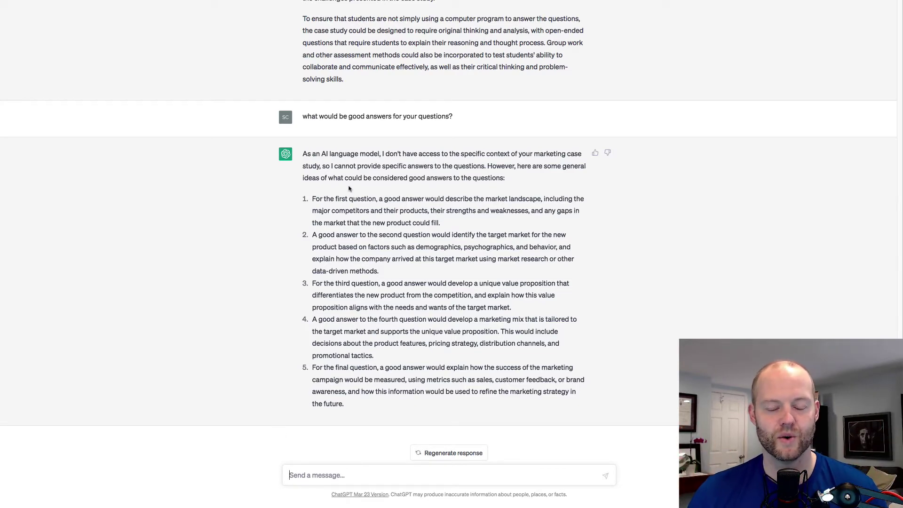
Step: Compare the case study's background and first question with the suggested good answers, highlighting the passages while reading
{"action": "scroll", "coordinate": [376, 212], "scroll_direction": "up", "scroll_amount": 6}
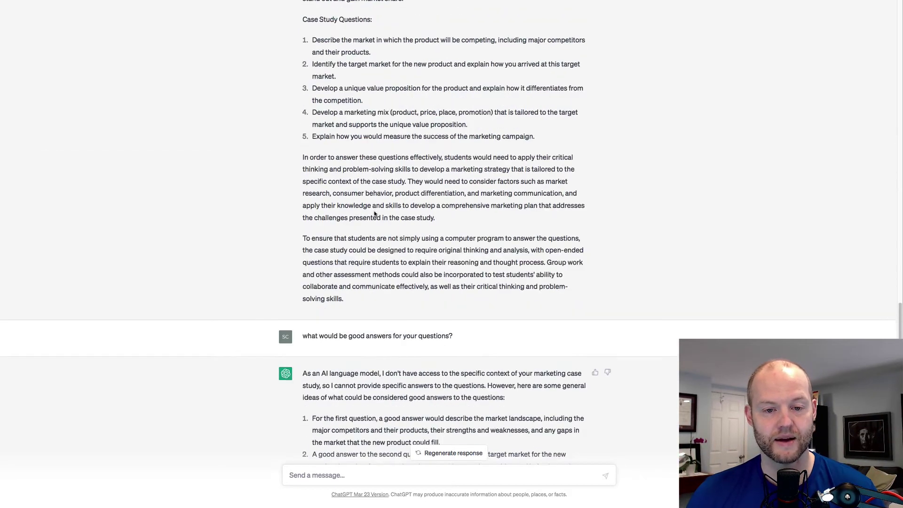
{"action": "left_click_drag", "start_coordinate": [328, 59], "coordinate": [402, 60]}
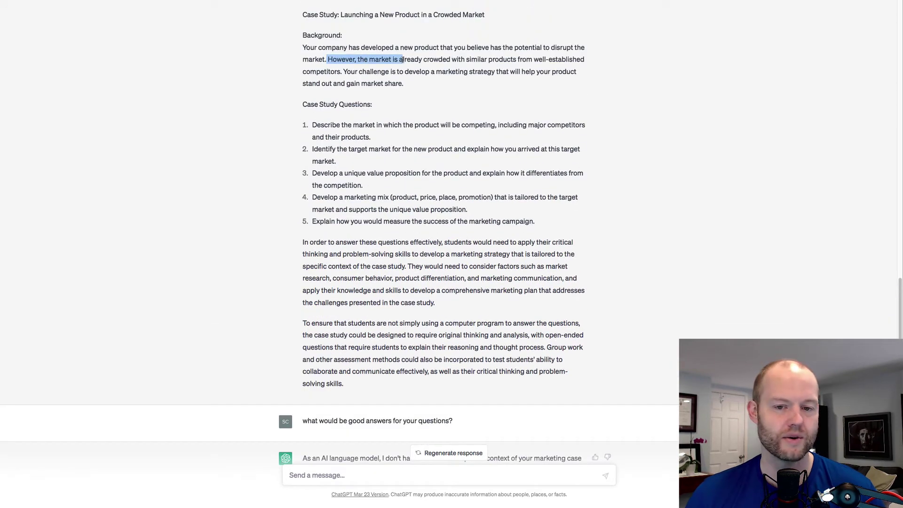
{"action": "left_click", "coordinate": [376, 72]}
{"action": "left_click_drag", "start_coordinate": [317, 125], "coordinate": [417, 125]}
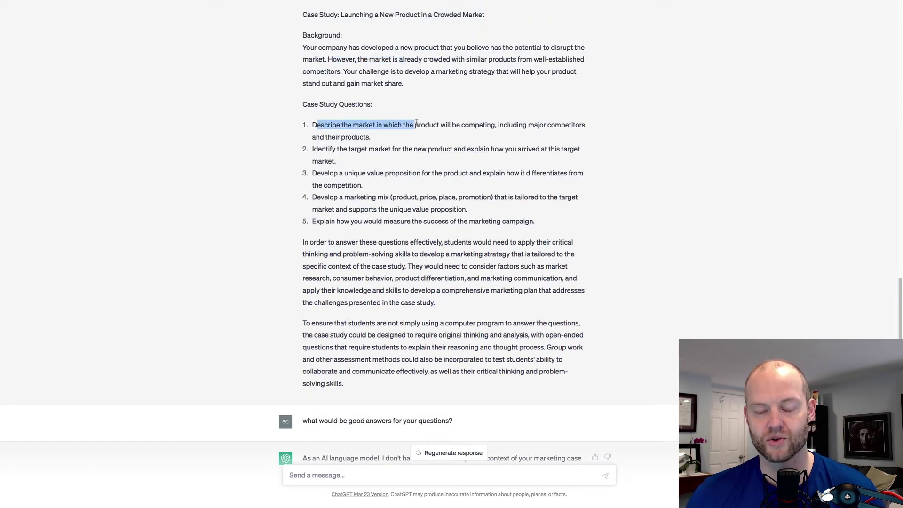
{"action": "left_click", "coordinate": [384, 126]}
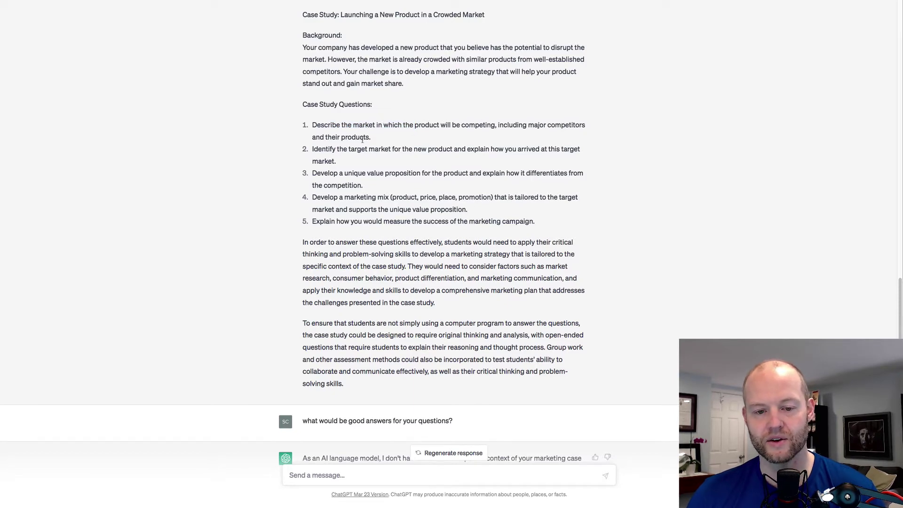
{"action": "scroll", "coordinate": [364, 179], "scroll_direction": "down", "scroll_amount": 6}
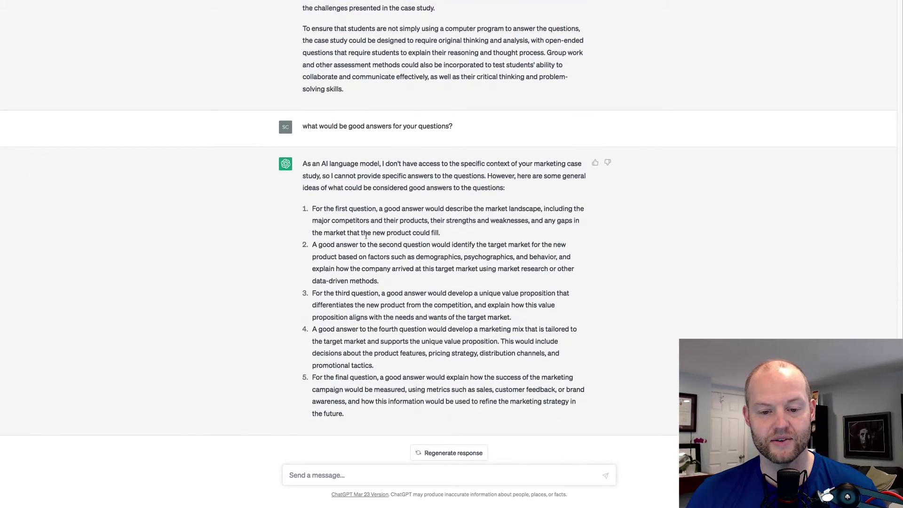
{"action": "left_click_drag", "start_coordinate": [366, 235], "coordinate": [418, 328]}
{"action": "left_click", "coordinate": [418, 328]}
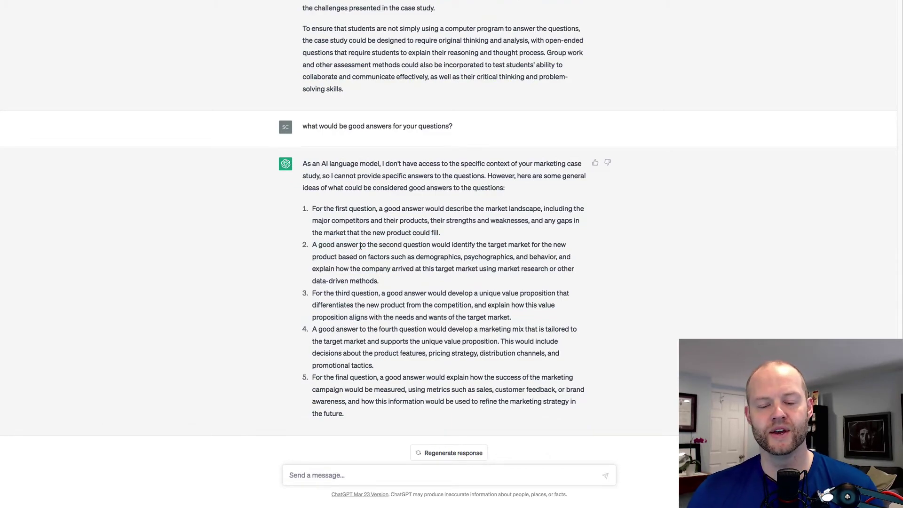
Step: Review the conversation from its first prompt, highlighting the case study definition question and the criteria for challenging case studies
{"action": "scroll", "coordinate": [360, 246], "scroll_direction": "up", "scroll_amount": 20}
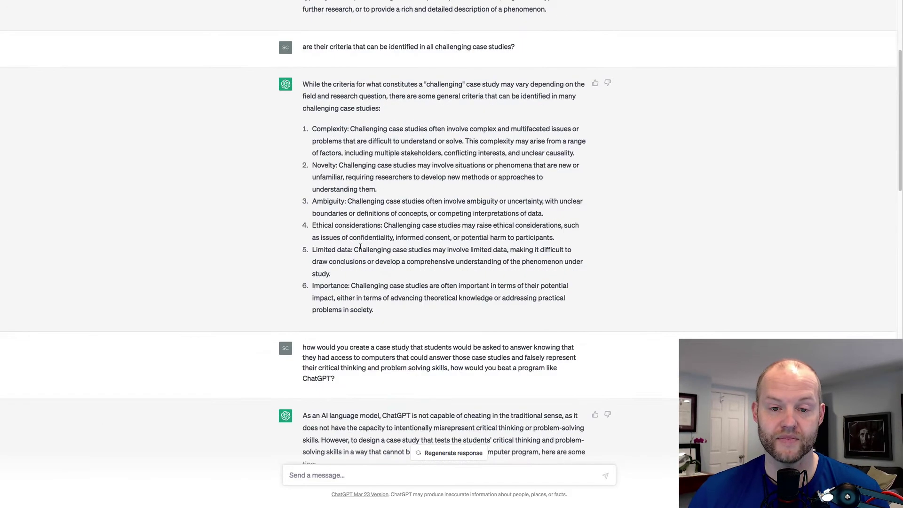
{"action": "scroll", "coordinate": [361, 247], "scroll_direction": "up", "scroll_amount": 4}
{"action": "left_click_drag", "start_coordinate": [305, 30], "coordinate": [391, 29]}
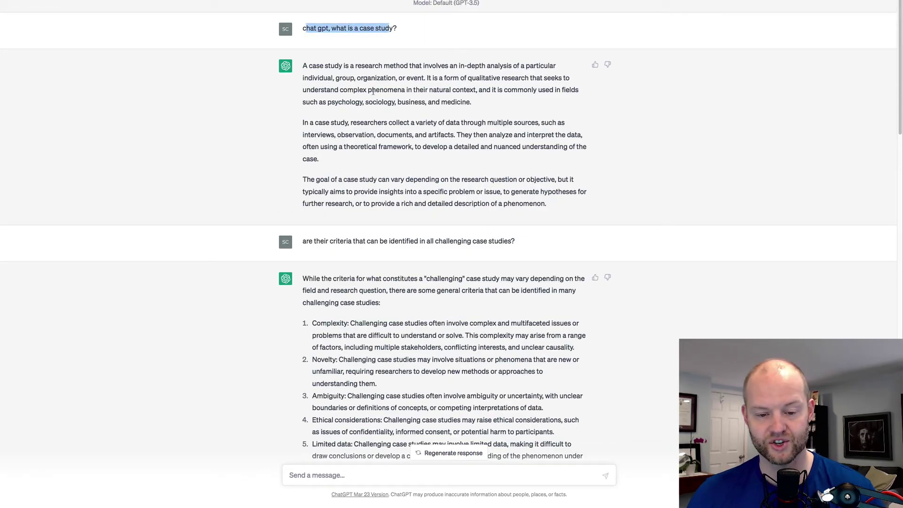
{"action": "scroll", "coordinate": [376, 85], "scroll_direction": "down", "scroll_amount": 2}
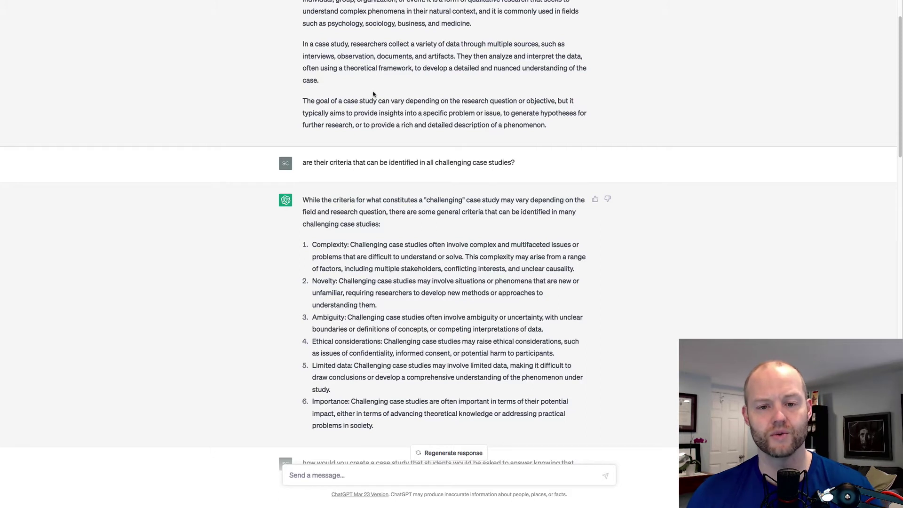
{"action": "scroll", "coordinate": [374, 95], "scroll_direction": "down", "scroll_amount": 1}
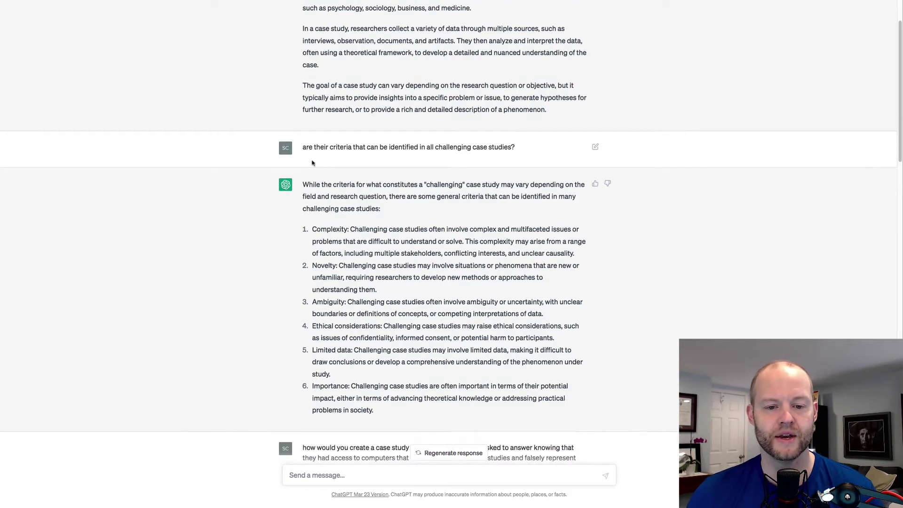
{"action": "left_click_drag", "start_coordinate": [312, 147], "coordinate": [475, 144]}
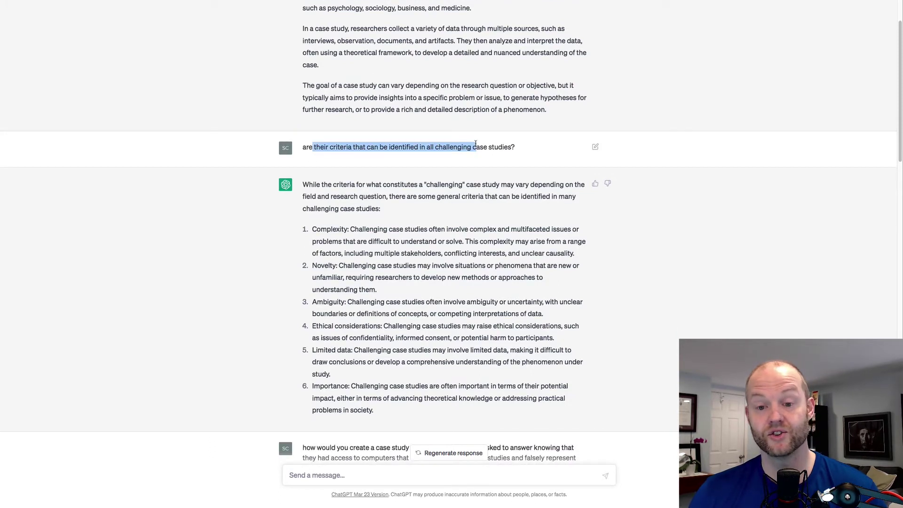
{"action": "scroll", "coordinate": [478, 193], "scroll_direction": "down", "scroll_amount": 3}
{"action": "left_click_drag", "start_coordinate": [357, 119], "coordinate": [462, 142]}
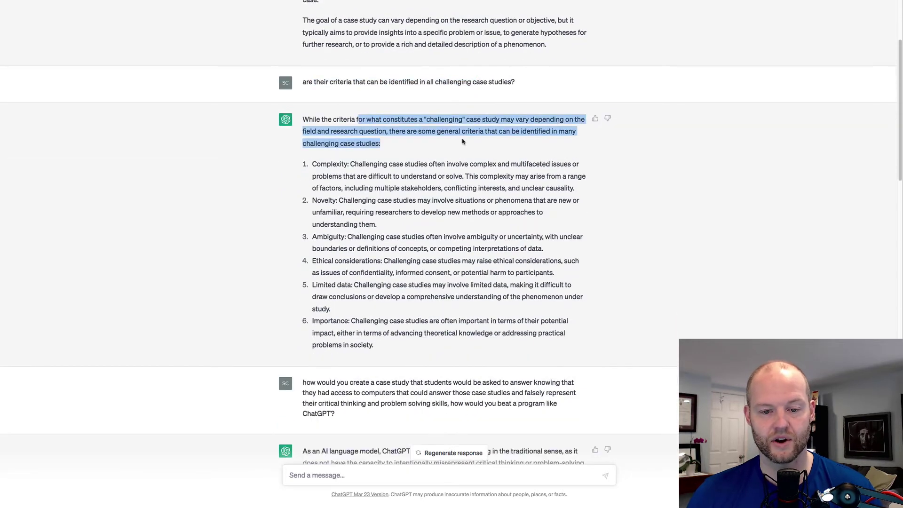
{"action": "left_click_drag", "start_coordinate": [332, 173], "coordinate": [354, 225]}
Step: Review the prompt about beating ChatGPT, its tips, the marketing case study request and the generated case study, highlighting each
{"action": "scroll", "coordinate": [379, 227], "scroll_direction": "down", "scroll_amount": 10}
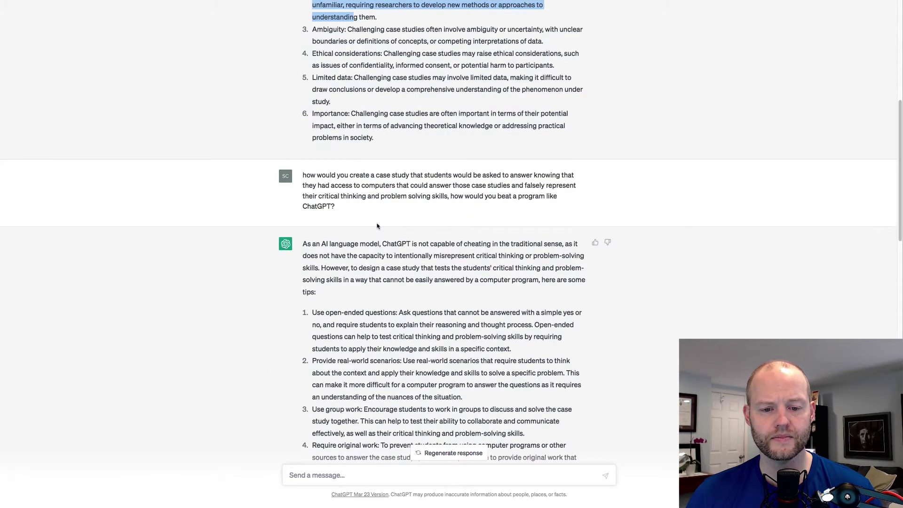
{"action": "left_click", "coordinate": [324, 180]}
{"action": "left_click_drag", "start_coordinate": [318, 175], "coordinate": [385, 184]}
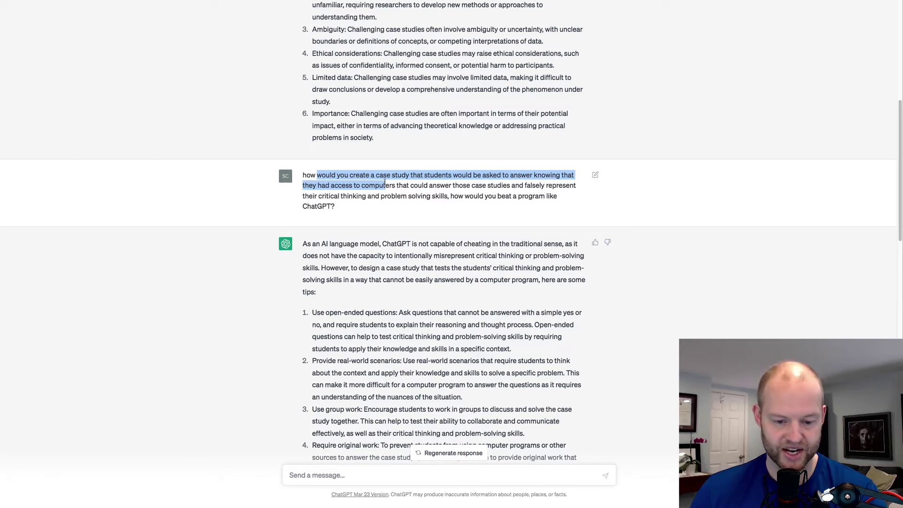
{"action": "scroll", "coordinate": [365, 277], "scroll_direction": "down", "scroll_amount": 3}
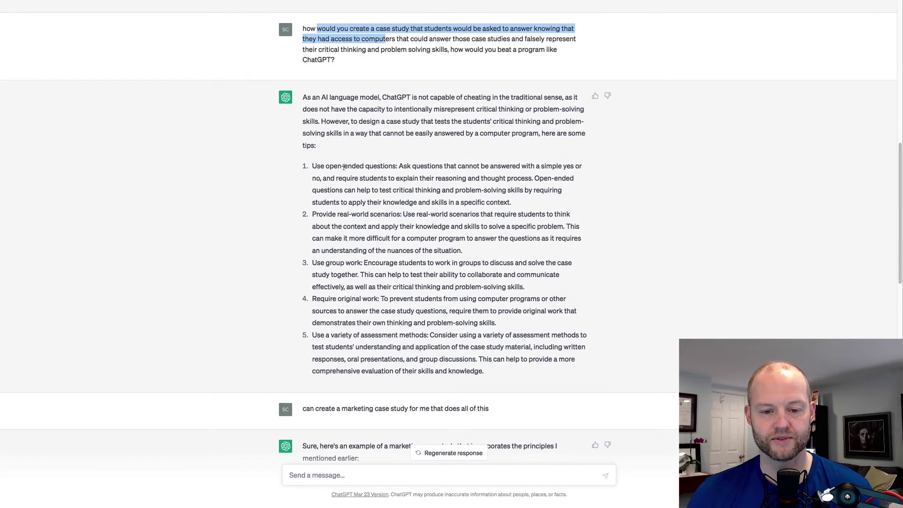
{"action": "left_click_drag", "start_coordinate": [343, 166], "coordinate": [433, 250]}
{"action": "scroll", "coordinate": [434, 250], "scroll_direction": "down", "scroll_amount": 2}
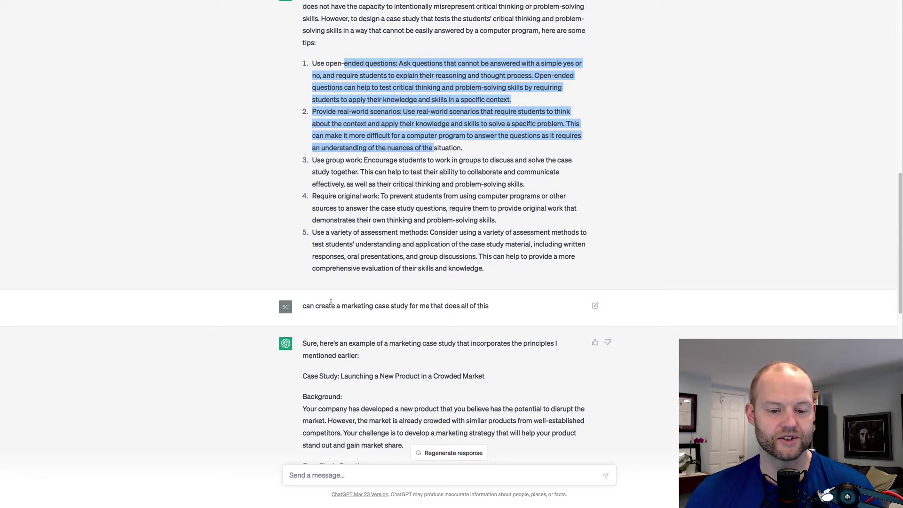
{"action": "left_click_drag", "start_coordinate": [325, 306], "coordinate": [445, 304]}
{"action": "scroll", "coordinate": [406, 211], "scroll_direction": "down", "scroll_amount": 1}
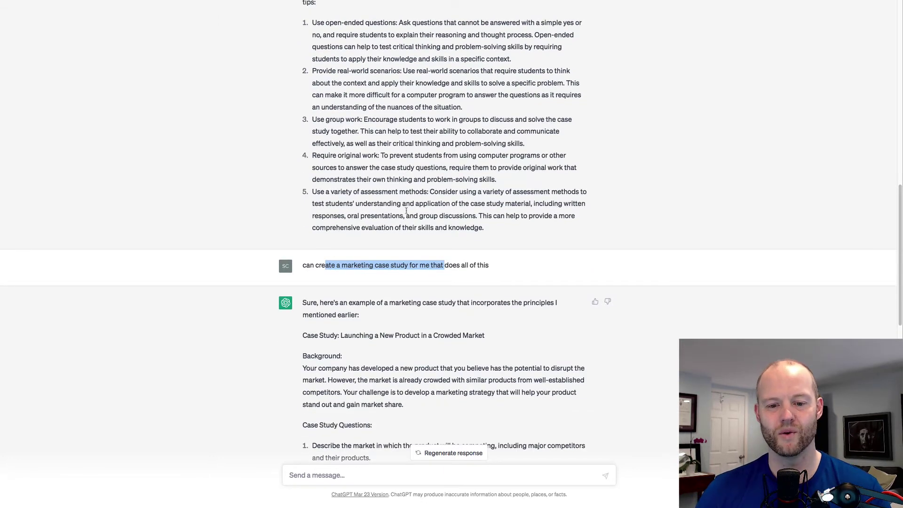
{"action": "scroll", "coordinate": [406, 211], "scroll_direction": "down", "scroll_amount": 5}
{"action": "left_click_drag", "start_coordinate": [306, 68], "coordinate": [477, 316]}
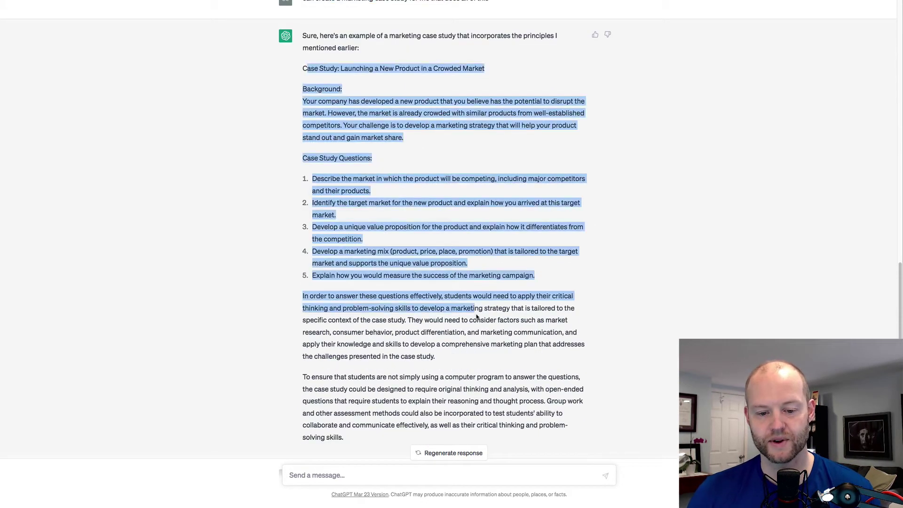
{"action": "left_click", "coordinate": [477, 317]}
{"action": "scroll", "coordinate": [412, 269], "scroll_direction": "down", "scroll_amount": 7}
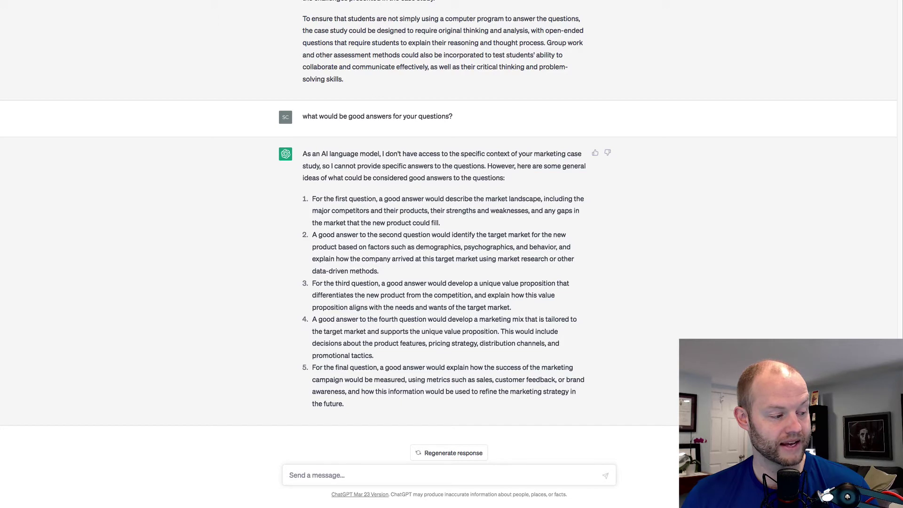
Step: Send the prompt-generator request for university-level case studies on "Marketing tactics: lacking idea generation and needs", without a leading bullet
{"action": "left_click", "coordinate": [337, 471]}
{"action": "type", "text": "• I want you to act as a prompt generator for me where I will give you a topic and problem like this: Marketing tactics: lacking idea generation and needs. You will then restate the topic and problem and then develop a unique case study that is at a university student level written with facts, figures, notes and statements. Appropriate tables, back stories and problems. Then you will restate the prompt that is improved based on new information presented and suggested questions to improve the prompt. Each time you will include specific information that will prompt you to be the best case study creator that is both practical and creative and is focused on making the students think so critically, that they would not be able to fake their understanding"}
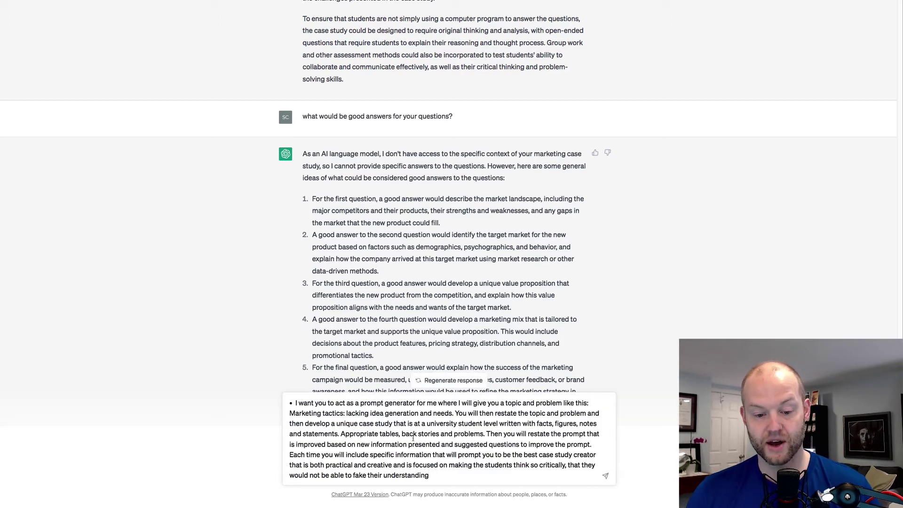
{"action": "left_click", "coordinate": [296, 404]}
{"action": "key", "text": "BackSpace"}
{"action": "key", "text": "BackSpace"}
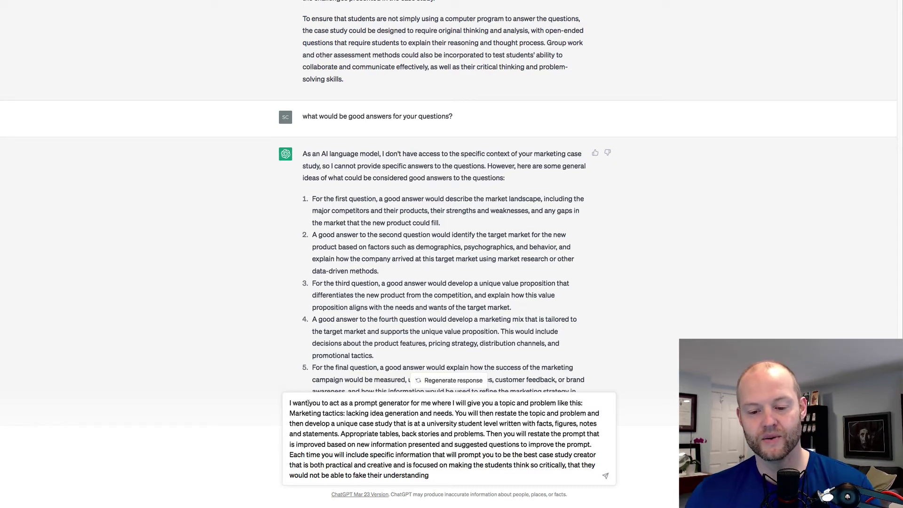
{"action": "left_click", "coordinate": [349, 424]}
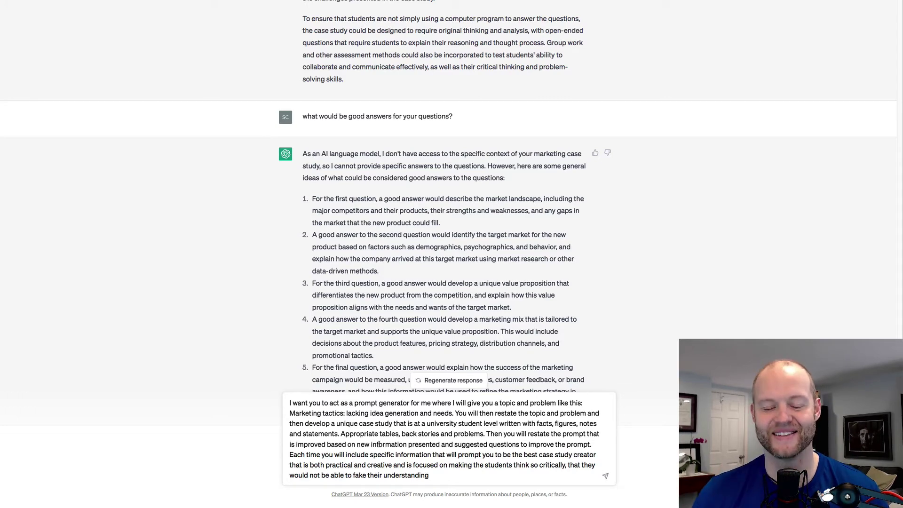
{"action": "left_click", "coordinate": [434, 476]}
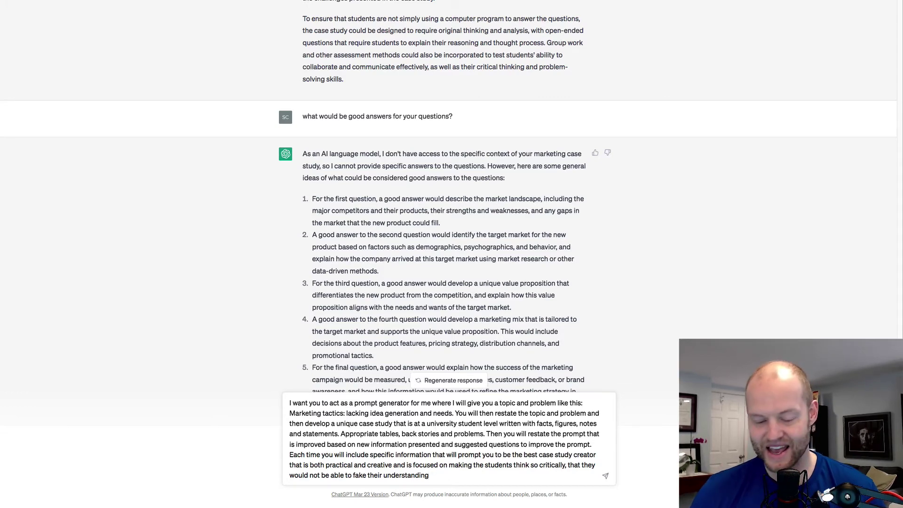
{"action": "key", "text": "Return"}
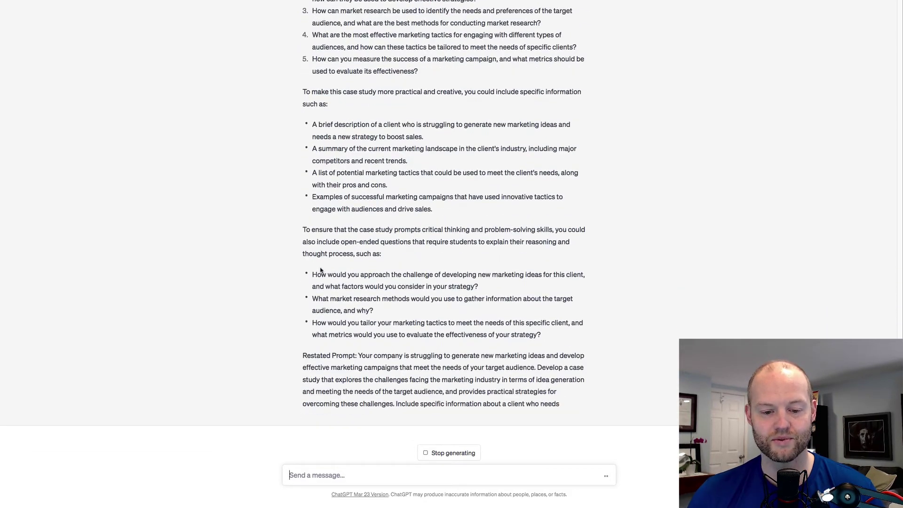
Step: Examine the topic and problem line and the restatement paragraph in the new response, highlighting them while reading
{"action": "scroll", "coordinate": [320, 270], "scroll_direction": "up", "scroll_amount": 7}
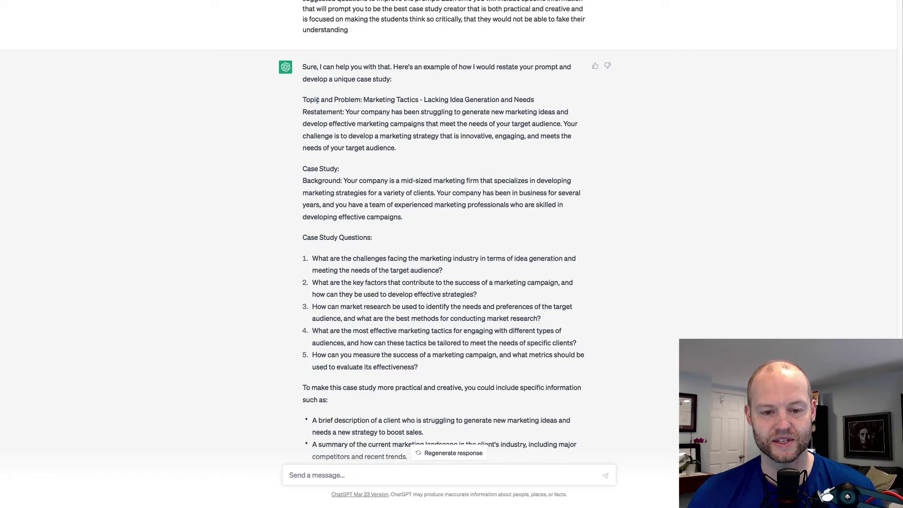
{"action": "left_click_drag", "start_coordinate": [315, 101], "coordinate": [388, 102]}
{"action": "left_click", "coordinate": [353, 108]}
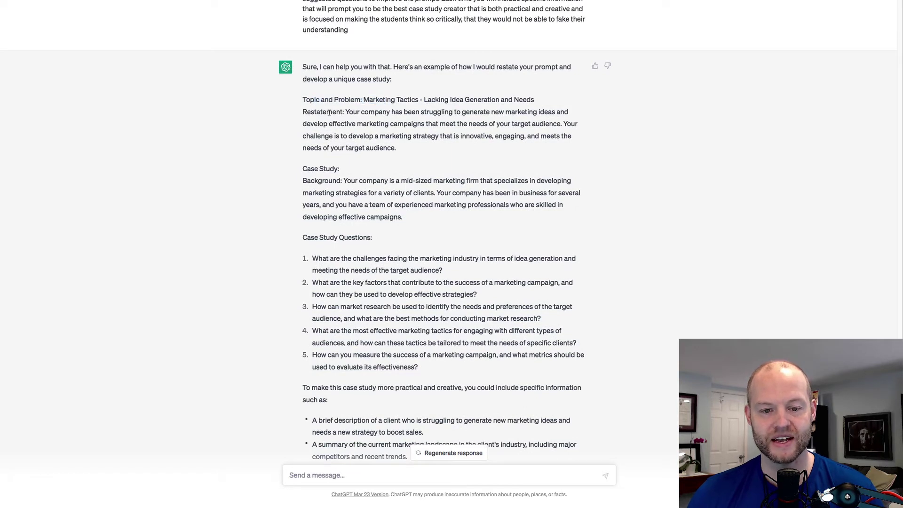
{"action": "left_click_drag", "start_coordinate": [345, 111], "coordinate": [400, 147]}
{"action": "left_click", "coordinate": [313, 100]}
{"action": "left_click_drag", "start_coordinate": [314, 100], "coordinate": [383, 160]}
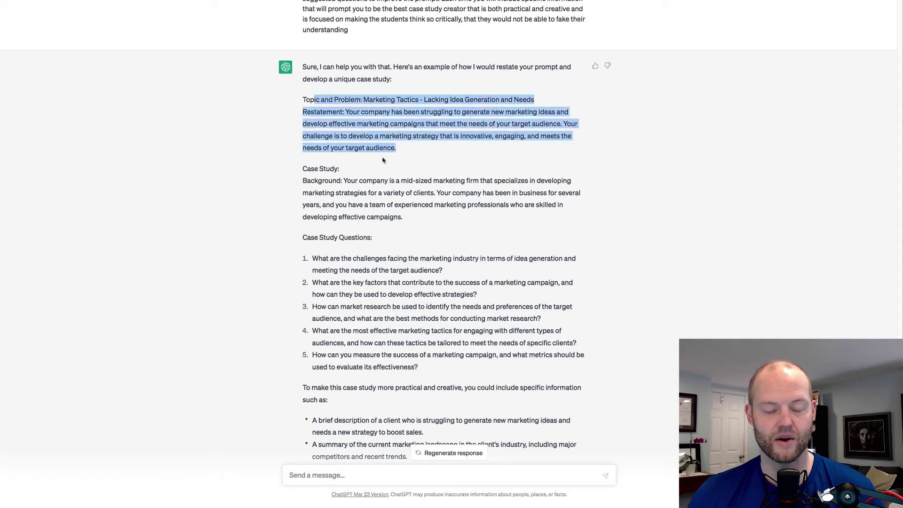
{"action": "left_click", "coordinate": [362, 154]}
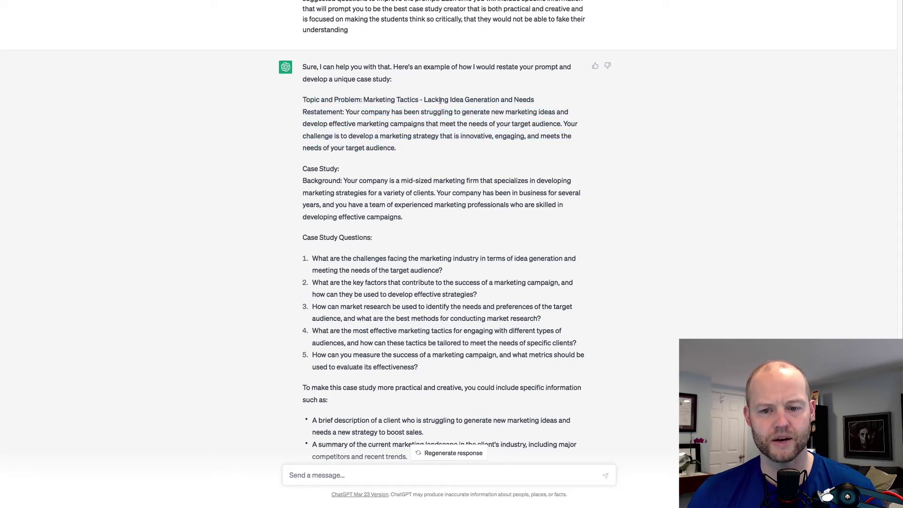
{"action": "left_click_drag", "start_coordinate": [347, 113], "coordinate": [397, 147]}
{"action": "left_click", "coordinate": [393, 137]}
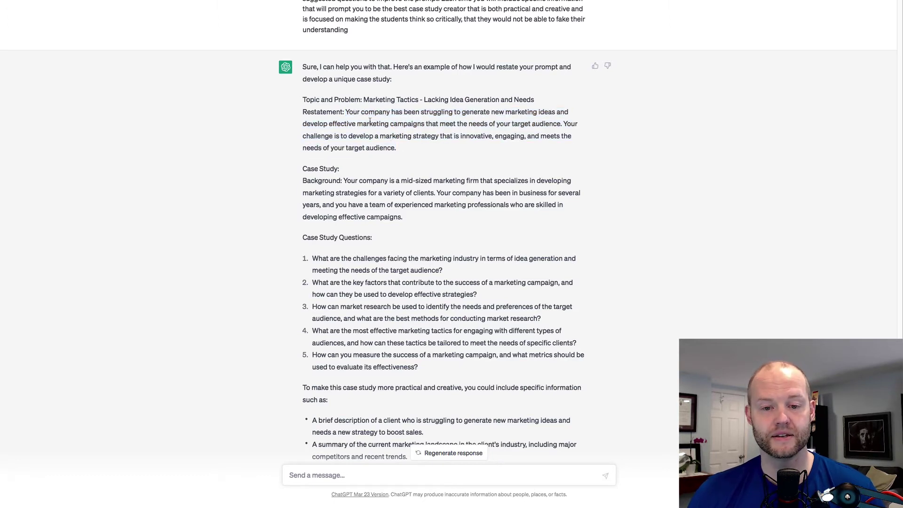
{"action": "left_click_drag", "start_coordinate": [350, 112], "coordinate": [379, 148]}
{"action": "left_click", "coordinate": [379, 149]}
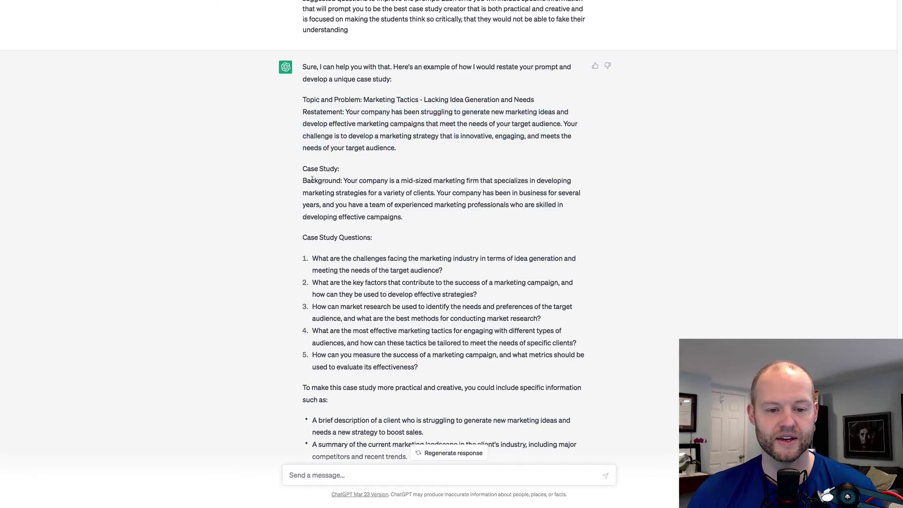
Step: Examine the new case study's background, questions, suggested specific information and open-ended questions down to the restated prompt
{"action": "left_click_drag", "start_coordinate": [306, 180], "coordinate": [403, 214]}
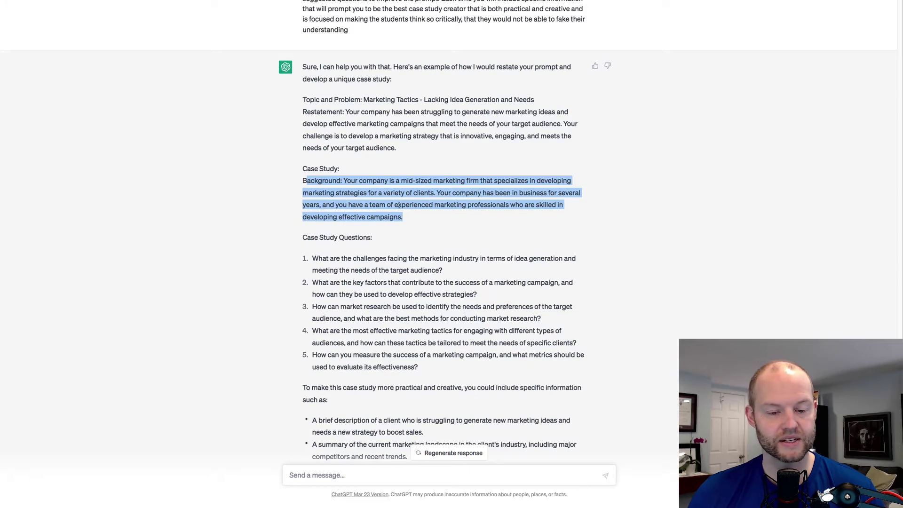
{"action": "scroll", "coordinate": [399, 207], "scroll_direction": "down", "scroll_amount": 3}
{"action": "left_click_drag", "start_coordinate": [330, 184], "coordinate": [396, 254]}
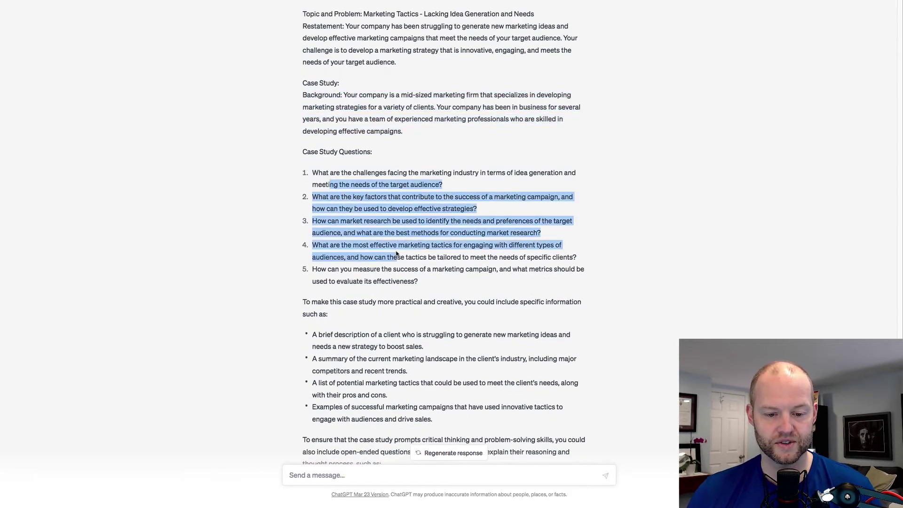
{"action": "scroll", "coordinate": [397, 254], "scroll_direction": "down", "scroll_amount": 4}
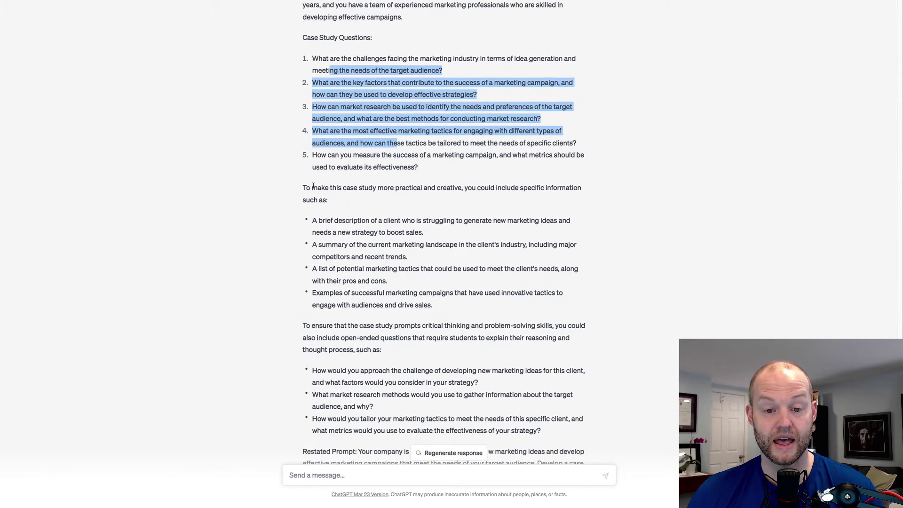
{"action": "left_click_drag", "start_coordinate": [311, 188], "coordinate": [404, 288]}
{"action": "scroll", "coordinate": [404, 288], "scroll_direction": "down", "scroll_amount": 2}
{"action": "scroll", "coordinate": [404, 288], "scroll_direction": "down", "scroll_amount": 3}
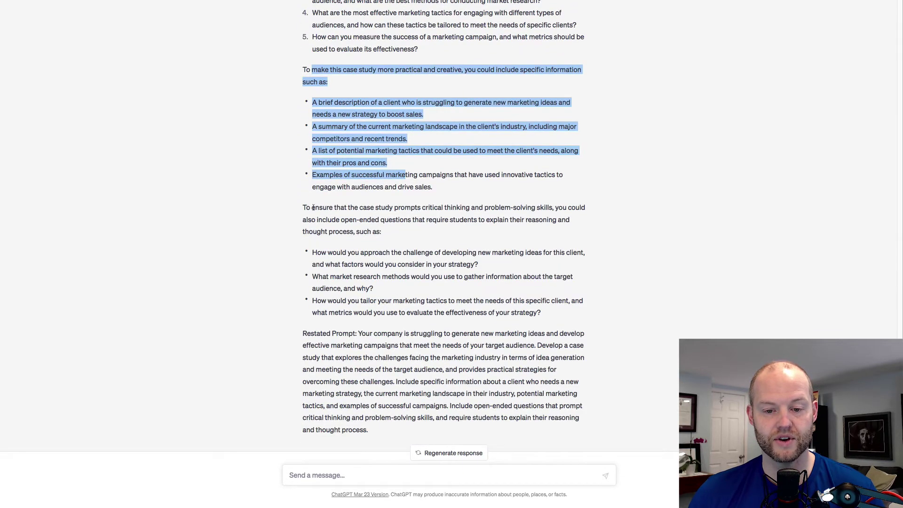
{"action": "left_click_drag", "start_coordinate": [313, 208], "coordinate": [414, 285]}
{"action": "scroll", "coordinate": [411, 276], "scroll_direction": "down", "scroll_amount": 1}
{"action": "scroll", "coordinate": [411, 276], "scroll_direction": "down", "scroll_amount": 1}
{"action": "left_click", "coordinate": [394, 303]}
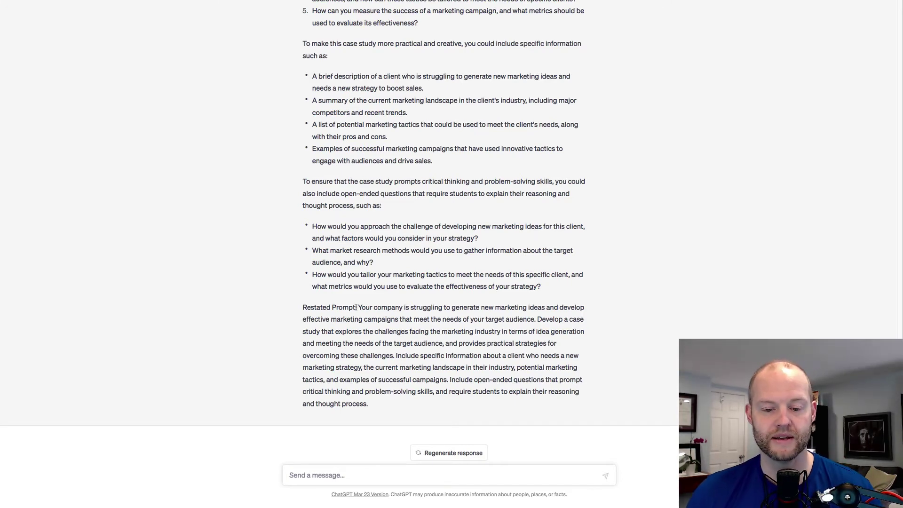
Step: Review the case study's background and the topic, problem and restatement paragraphs, highlighting them, then return to the restated prompt
{"action": "scroll", "coordinate": [367, 205], "scroll_direction": "up", "scroll_amount": 5}
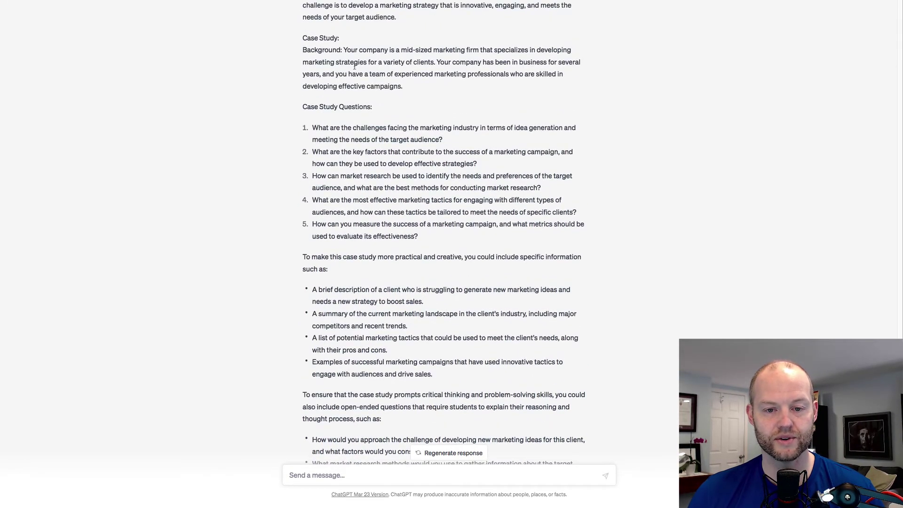
{"action": "left_click_drag", "start_coordinate": [344, 49], "coordinate": [394, 75]}
{"action": "scroll", "coordinate": [358, 56], "scroll_direction": "up", "scroll_amount": 1}
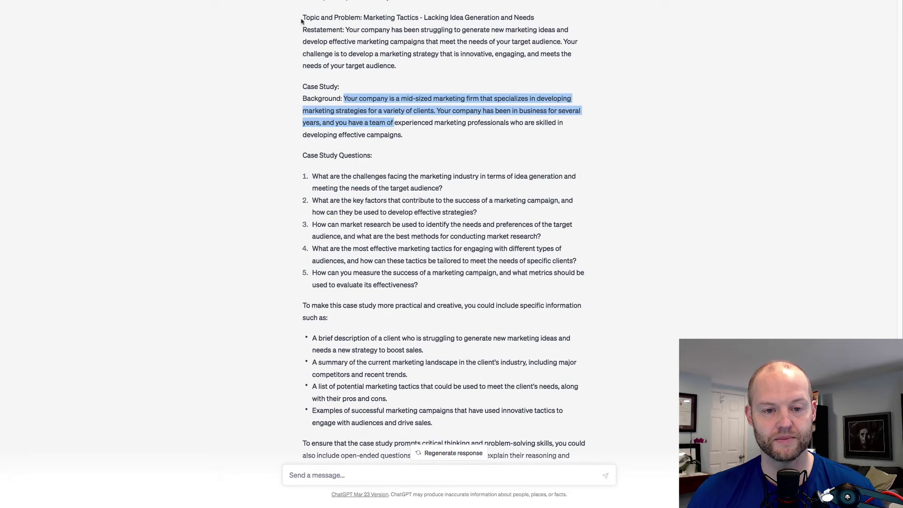
{"action": "left_click_drag", "start_coordinate": [302, 18], "coordinate": [394, 63]}
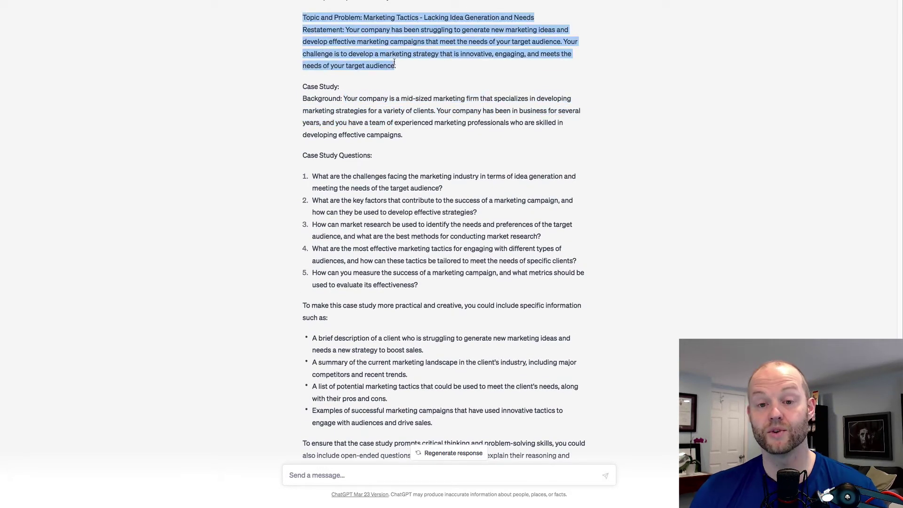
{"action": "scroll", "coordinate": [383, 86], "scroll_direction": "down", "scroll_amount": 5}
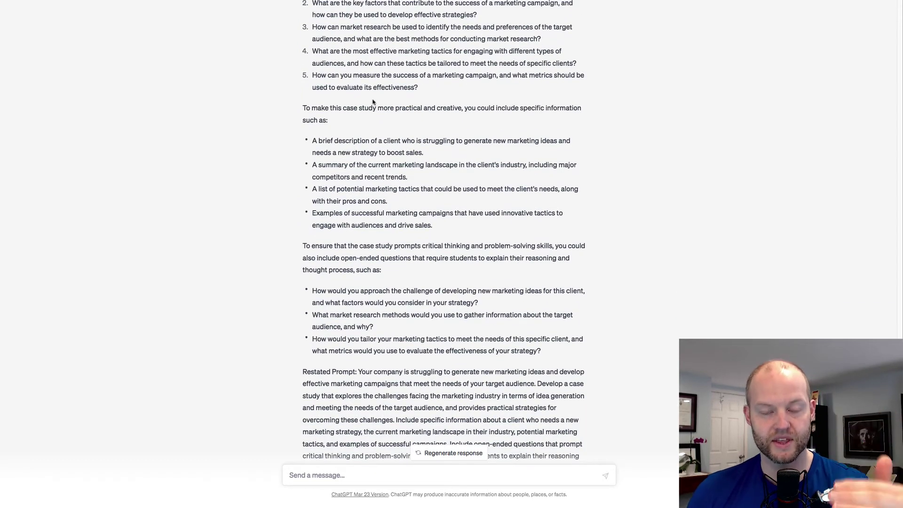
{"action": "scroll", "coordinate": [365, 132], "scroll_direction": "down", "scroll_amount": 2}
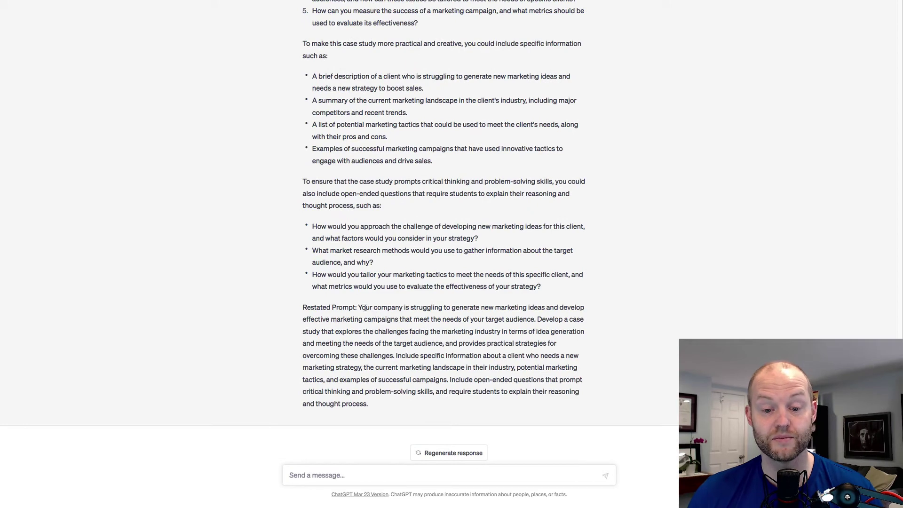
Step: Copy the full restated prompt text from the response and send it as the first message of a new chat
{"action": "left_click_drag", "start_coordinate": [359, 308], "coordinate": [423, 401]}
{"action": "key", "text": "super+c"}
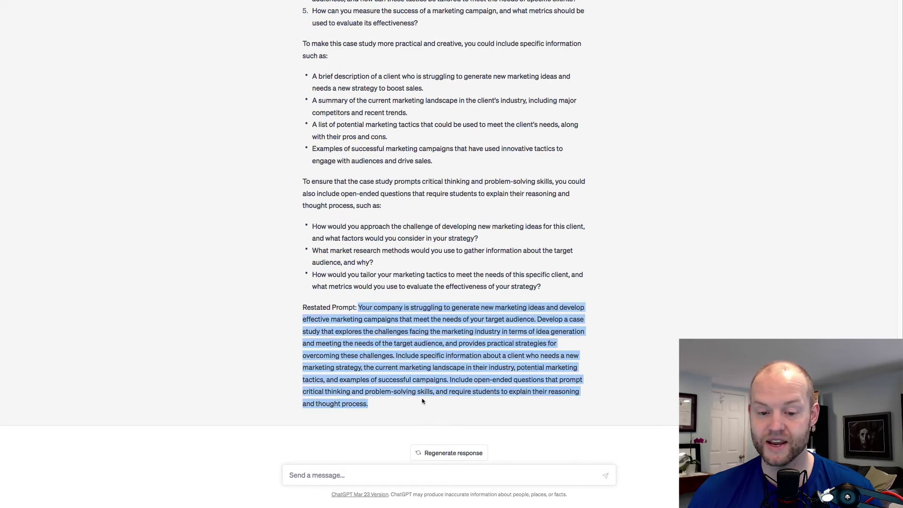
{"action": "left_click", "coordinate": [363, 465]}
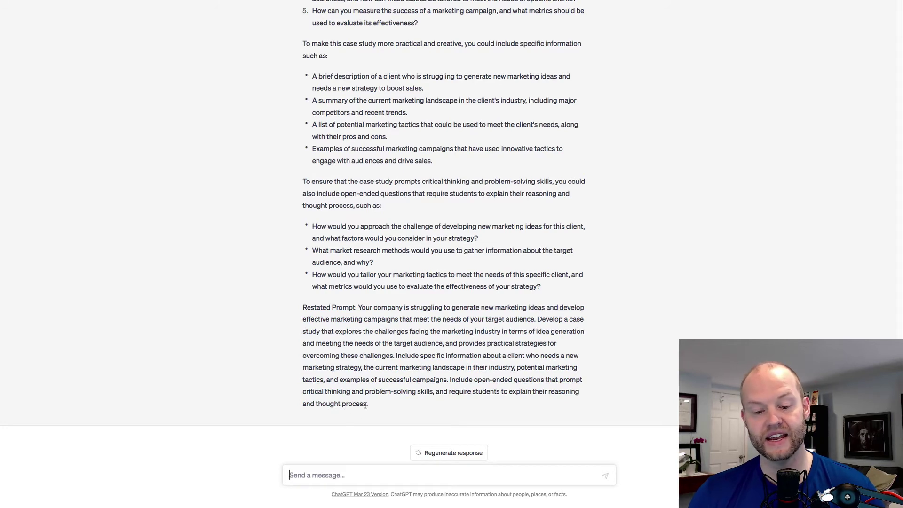
{"action": "left_click_drag", "start_coordinate": [368, 405], "coordinate": [359, 309]}
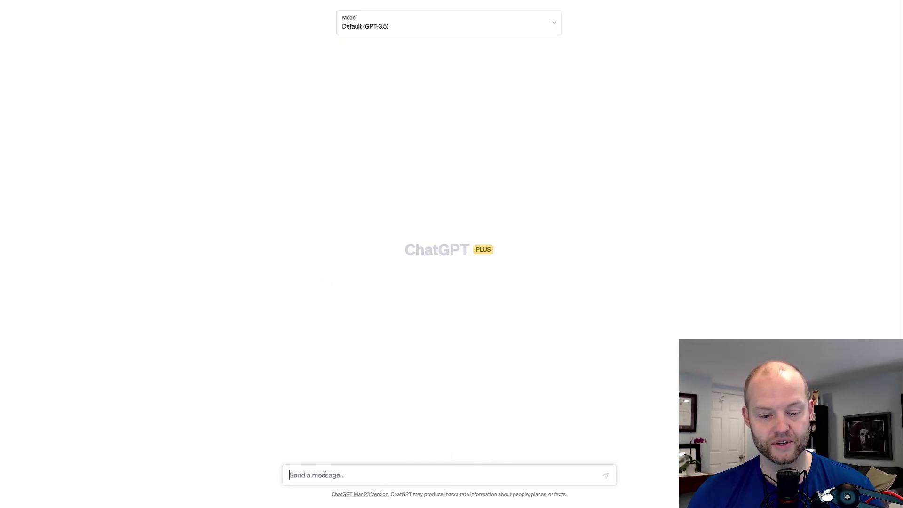
{"action": "key", "text": "super+v"}
{"action": "key", "text": "Return"}
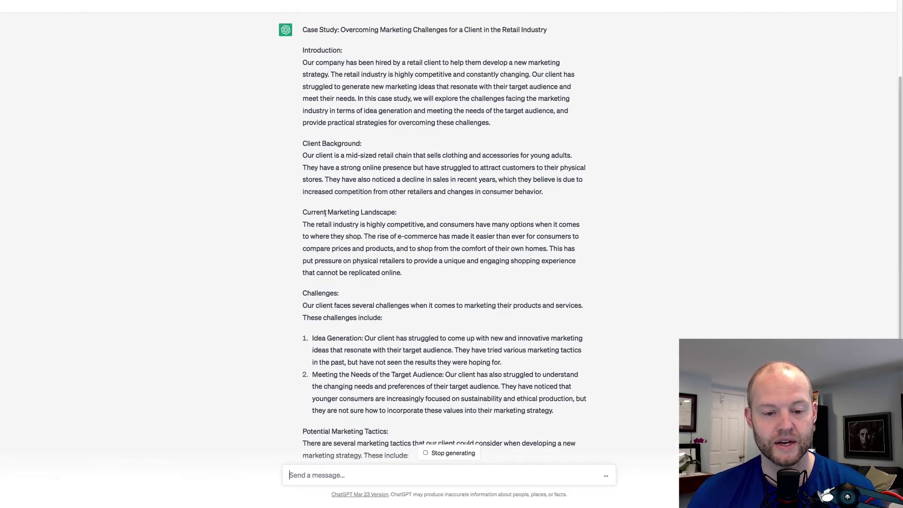
Step: Examine the new retail case study from the marketing landscape through tactics, campaign examples and open-ended questions to the cut-off conclusion
{"action": "left_click_drag", "start_coordinate": [324, 213], "coordinate": [395, 213]}
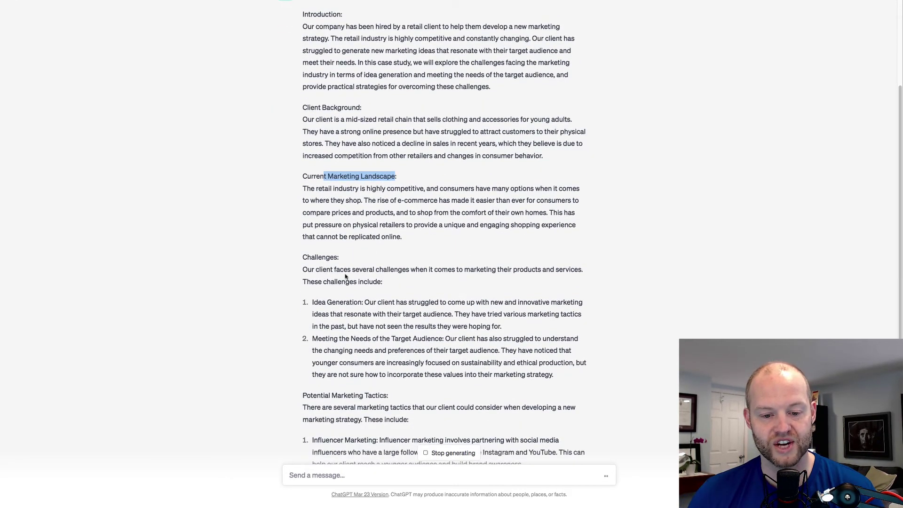
{"action": "left_click_drag", "start_coordinate": [322, 197], "coordinate": [354, 197]}
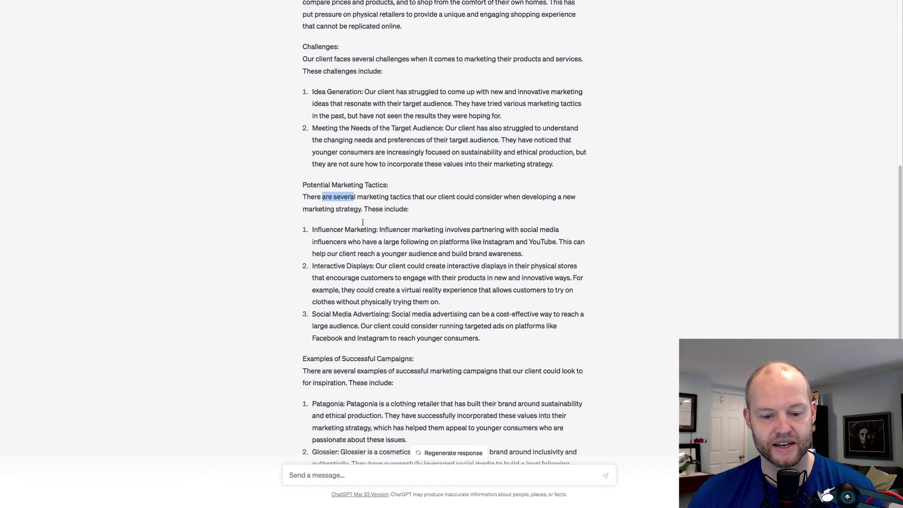
{"action": "scroll", "coordinate": [362, 222], "scroll_direction": "down", "scroll_amount": 3}
{"action": "left_click_drag", "start_coordinate": [340, 258], "coordinate": [383, 260]}
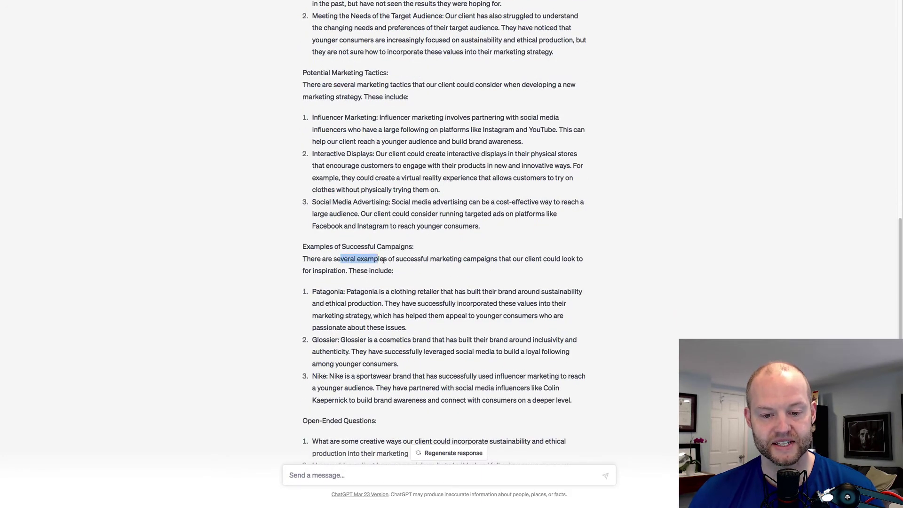
{"action": "scroll", "coordinate": [384, 260], "scroll_direction": "down", "scroll_amount": 3}
{"action": "left_click_drag", "start_coordinate": [335, 310], "coordinate": [402, 311]}
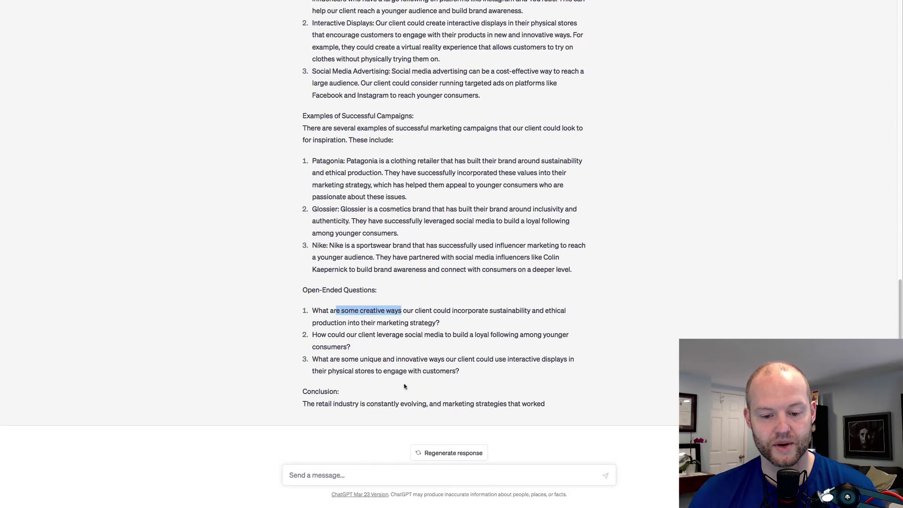
{"action": "left_click_drag", "start_coordinate": [343, 403], "coordinate": [357, 403]}
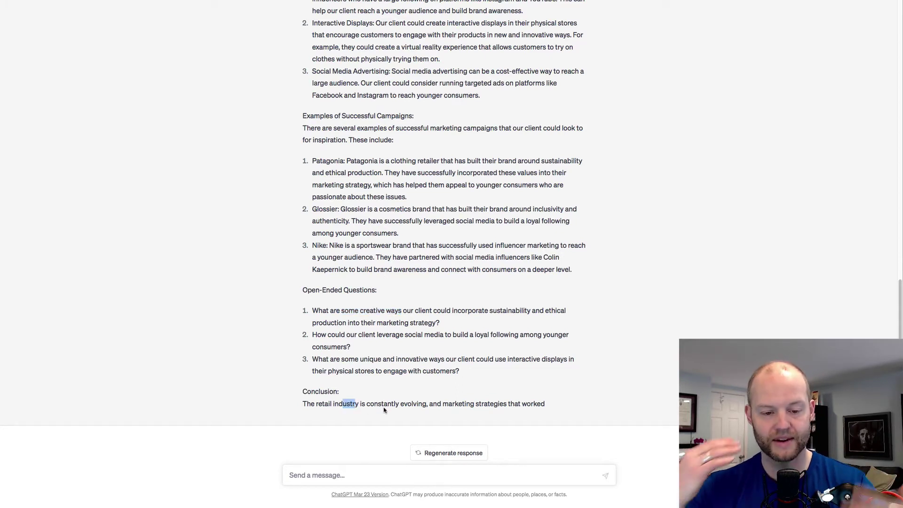
{"action": "left_click", "coordinate": [321, 394]}
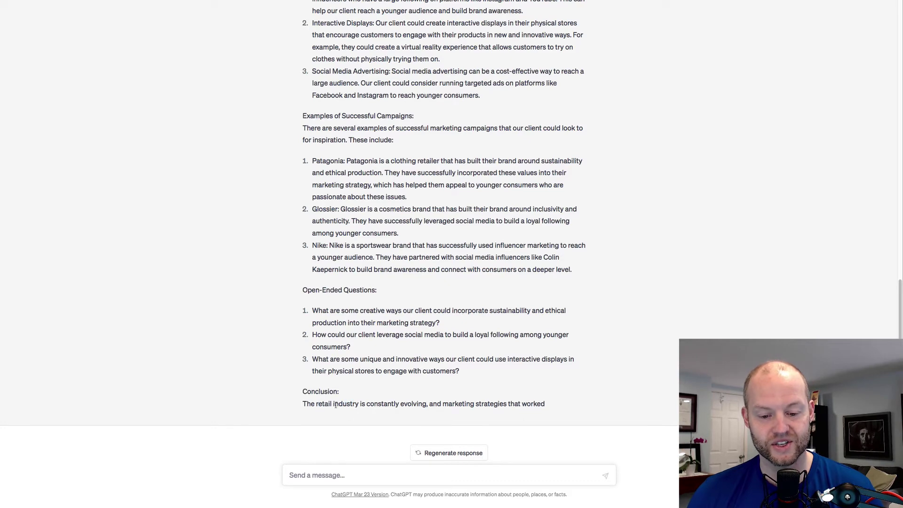
{"action": "left_click_drag", "start_coordinate": [317, 403], "coordinate": [508, 405]}
Step: Send the follow-up message "continue form where you left off" to have the cut-off conclusion completed
{"action": "left_click", "coordinate": [358, 480]}
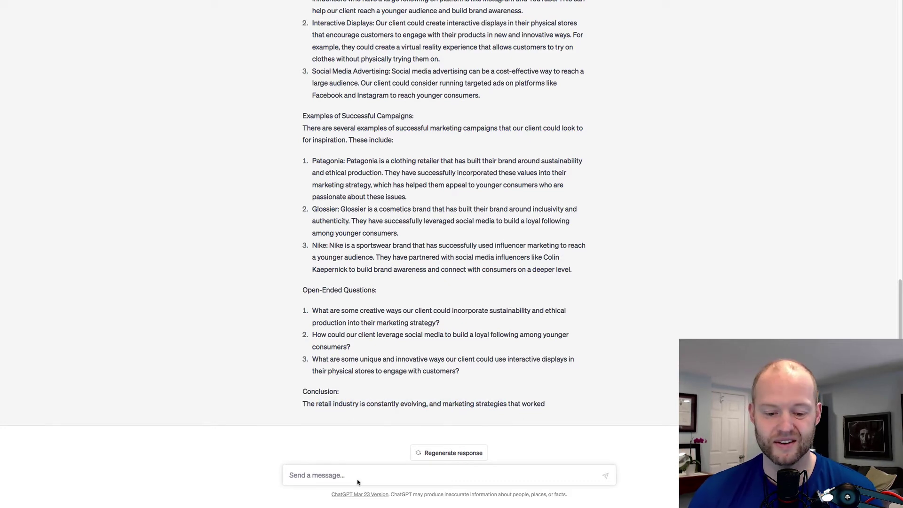
{"action": "type", "text": "c"}
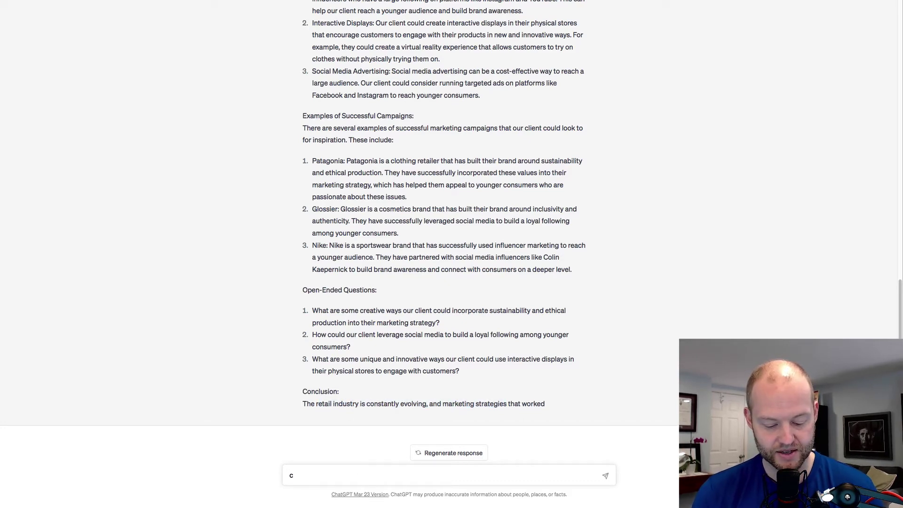
{"action": "type", "text": "ontinue where"}
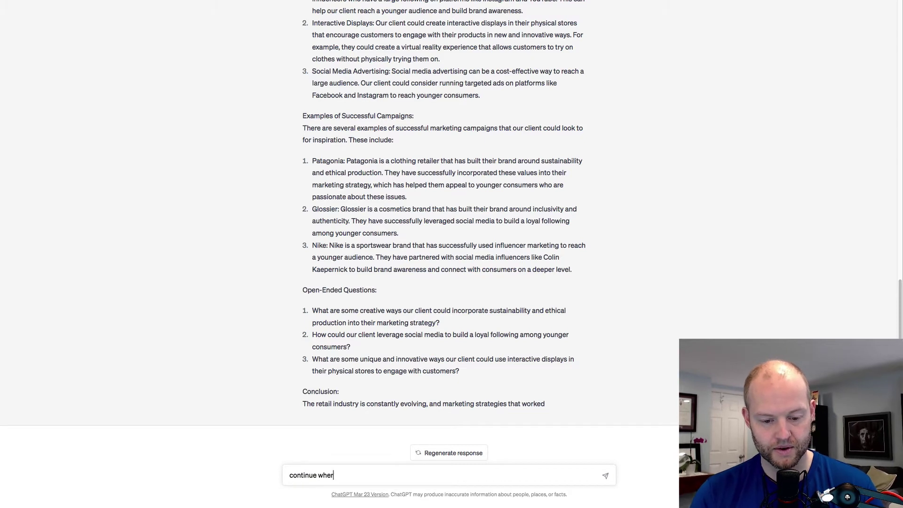
{"action": "key", "text": "BackSpace"}
{"action": "key", "text": "BackSpace"}
{"action": "key", "text": "BackSpace"}
{"action": "key", "text": "BackSpace"}
{"action": "key", "text": "BackSpace"}
{"action": "key", "text": "BackSpace"}
{"action": "type", "text": "f"}
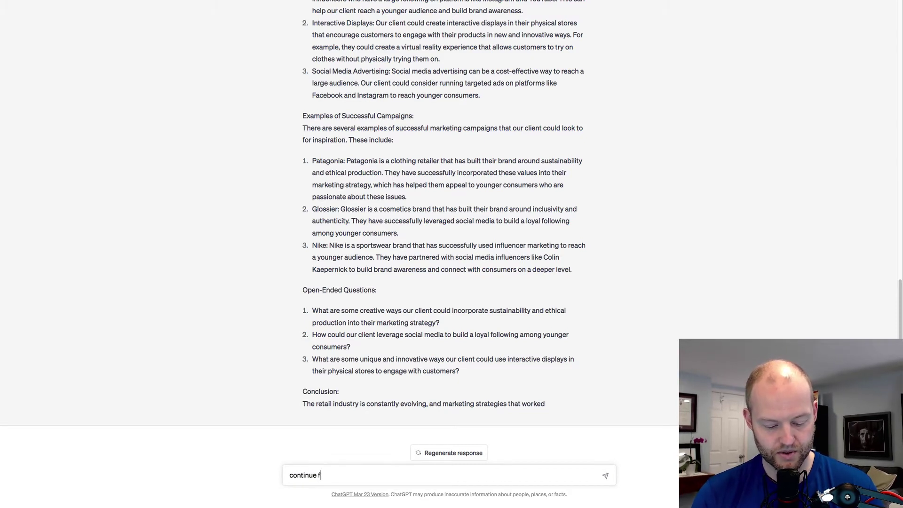
{"action": "type", "text": "orm where you l"}
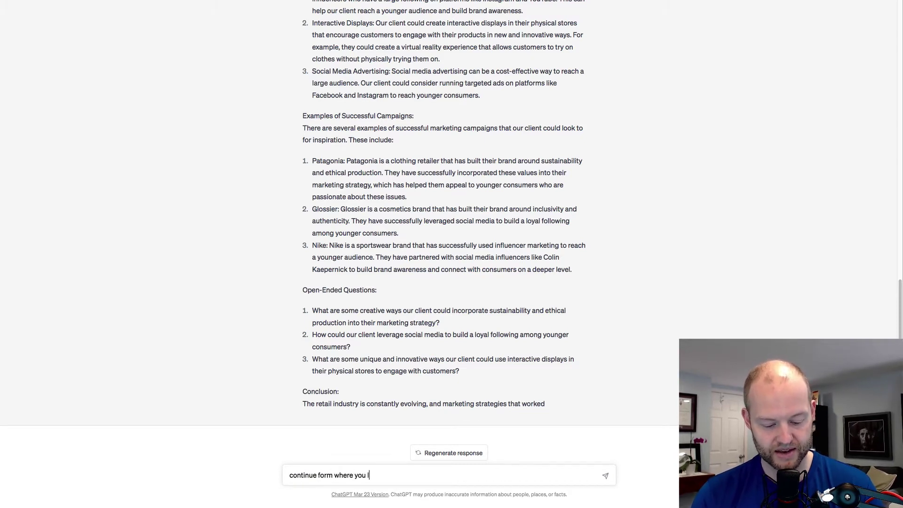
{"action": "type", "text": "eft off"}
{"action": "key", "text": "BackSpace"}
{"action": "key", "text": "BackSpace"}
{"action": "type", "text": "ff"}
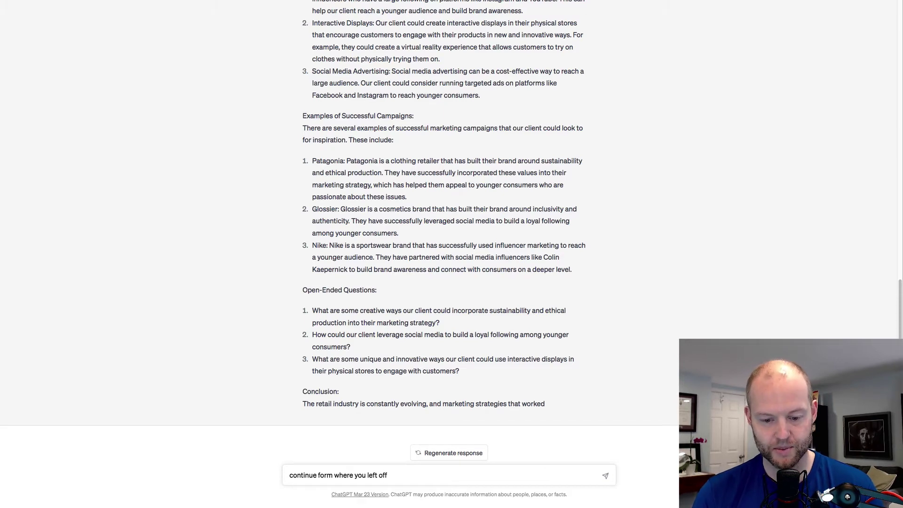
{"action": "key", "text": "Return"}
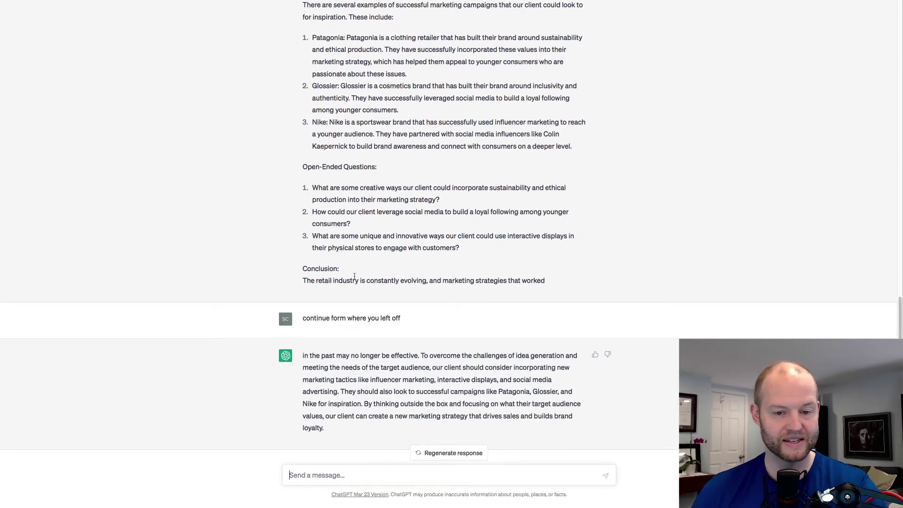
Step: Look back over the retail case study's campaign examples, marketing tactics and challenges
{"action": "scroll", "coordinate": [354, 276], "scroll_direction": "up", "scroll_amount": 4}
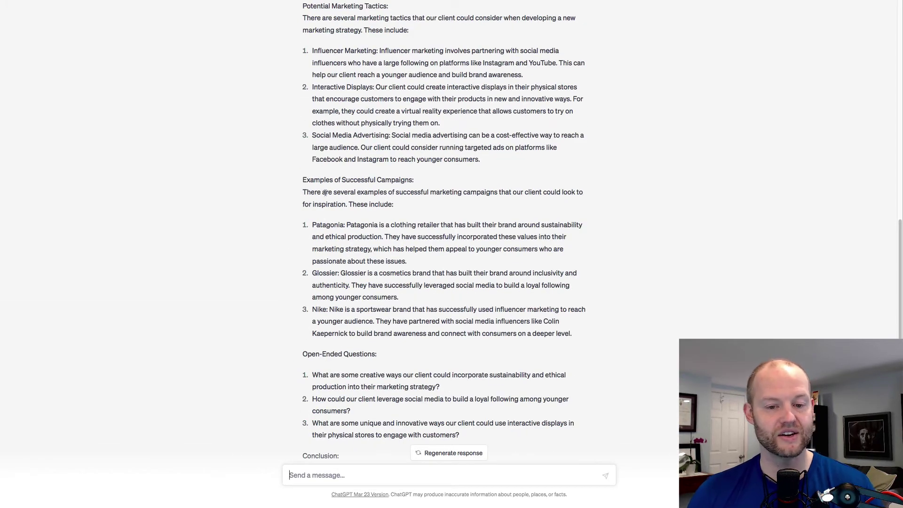
{"action": "scroll", "coordinate": [307, 172], "scroll_direction": "up", "scroll_amount": 2}
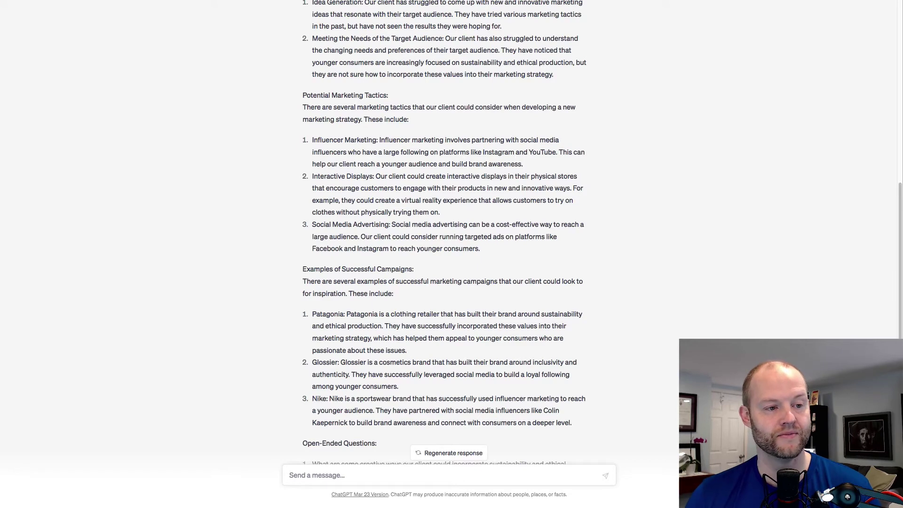
{"action": "scroll", "coordinate": [445, 212], "scroll_direction": "down", "scroll_amount": 10}
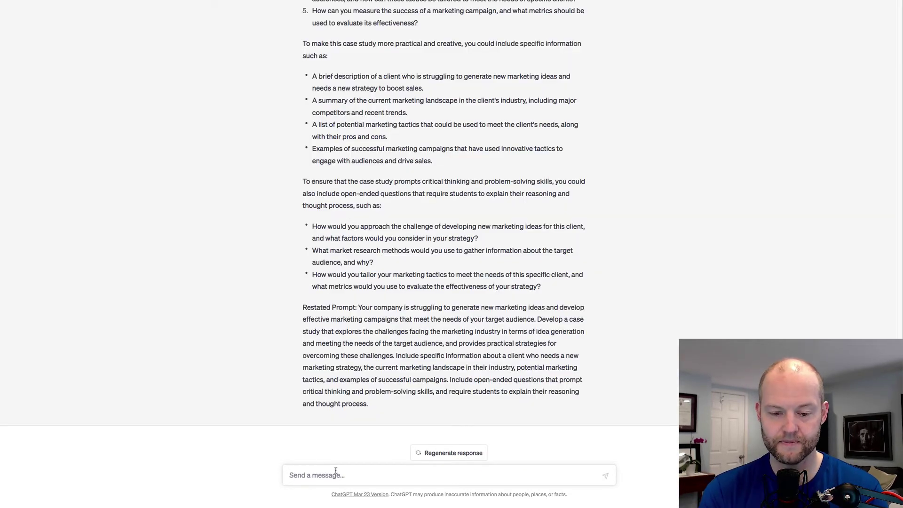
Step: In the earlier prompt-generator chat, send "business, new startup" as the new topic and problem
{"action": "scroll", "coordinate": [430, 285], "scroll_direction": "up", "scroll_amount": 10}
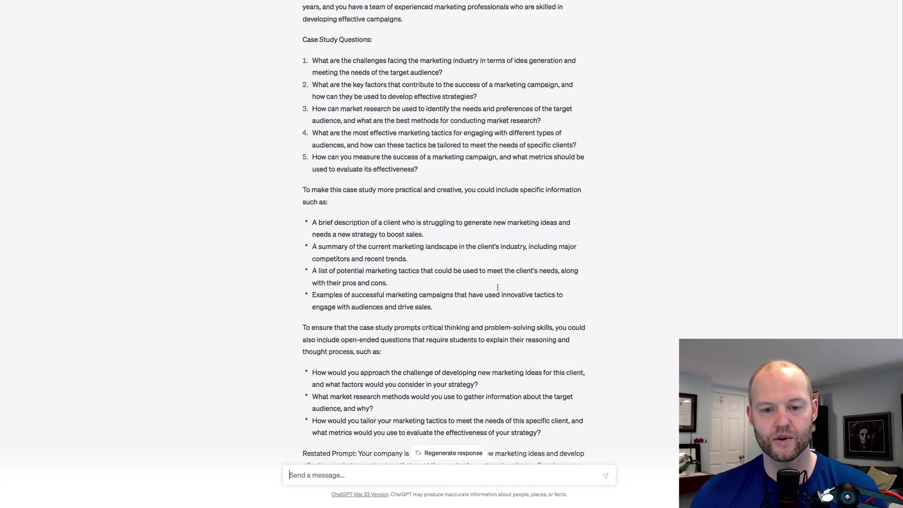
{"action": "scroll", "coordinate": [430, 285], "scroll_direction": "down", "scroll_amount": 4}
{"action": "scroll", "coordinate": [430, 285], "scroll_direction": "down", "scroll_amount": 6}
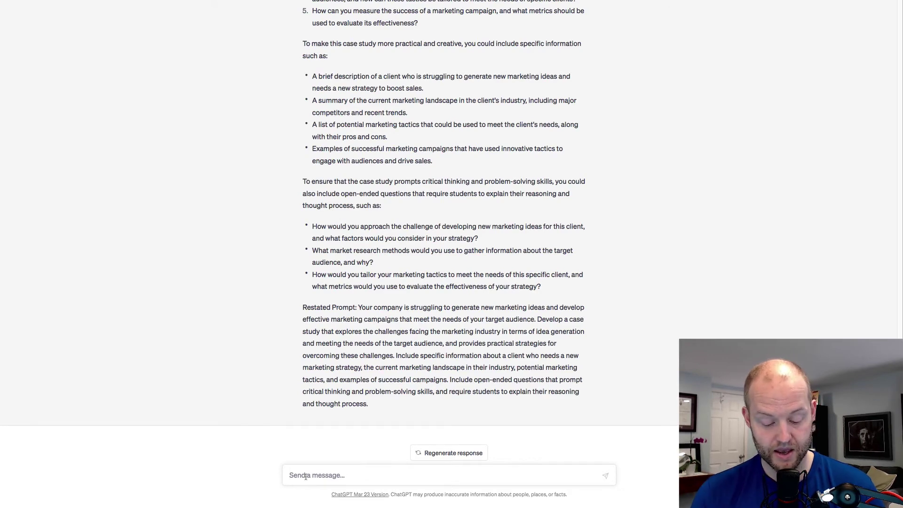
{"action": "type", "text": "business"}
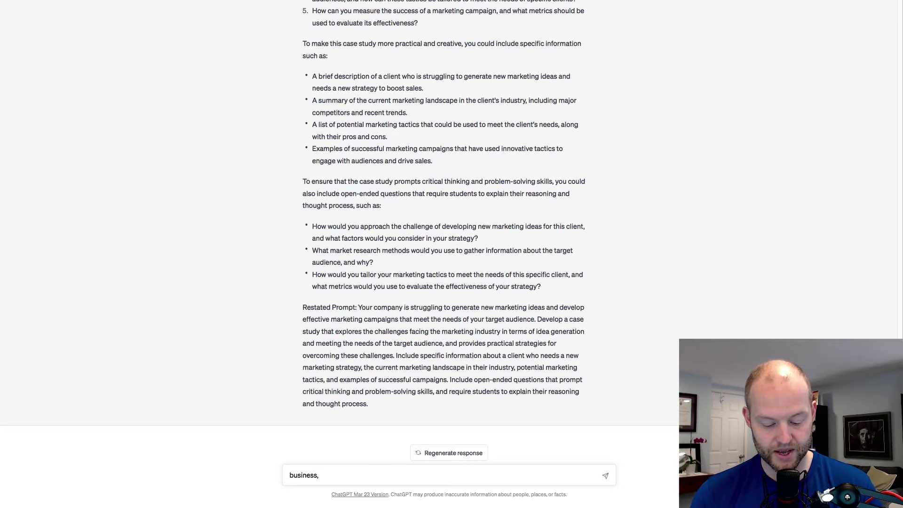
{"action": "type", "text": ", new startup"}
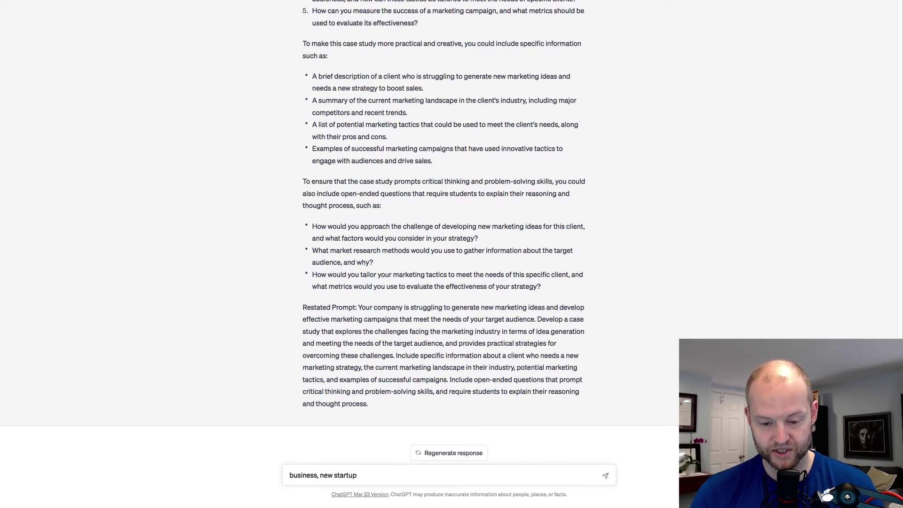
{"action": "key", "text": "Return"}
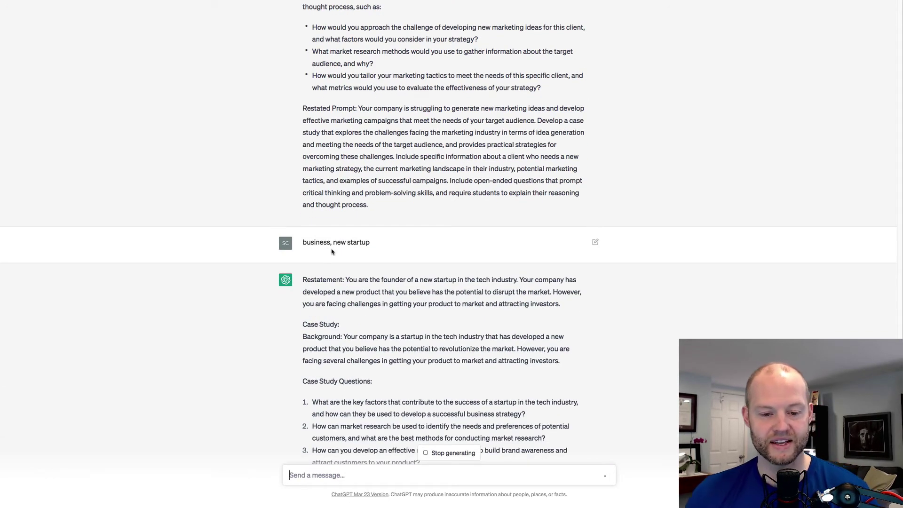
Step: Review the conversation from the first case study question down to the prompt-generator request, highlighting the prompts along the way
{"action": "scroll", "coordinate": [380, 205], "scroll_direction": "up", "scroll_amount": 15}
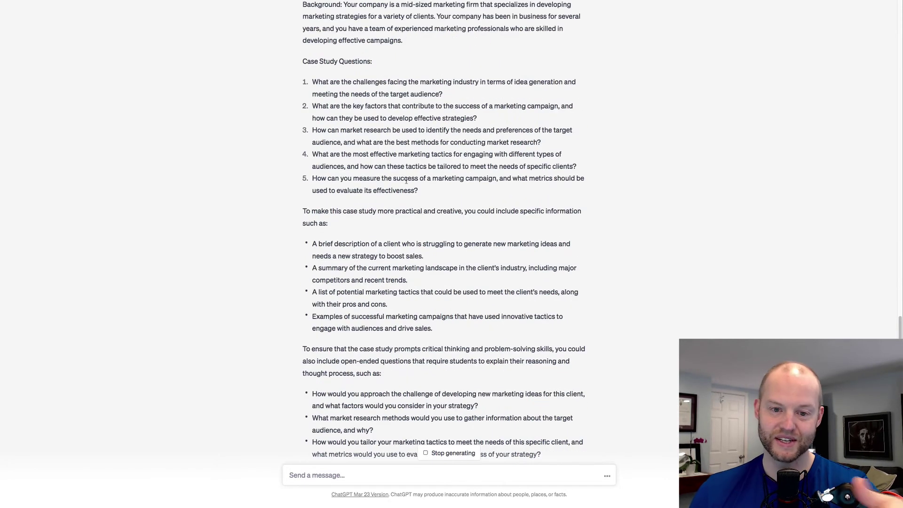
{"action": "scroll", "coordinate": [407, 183], "scroll_direction": "up", "scroll_amount": 20}
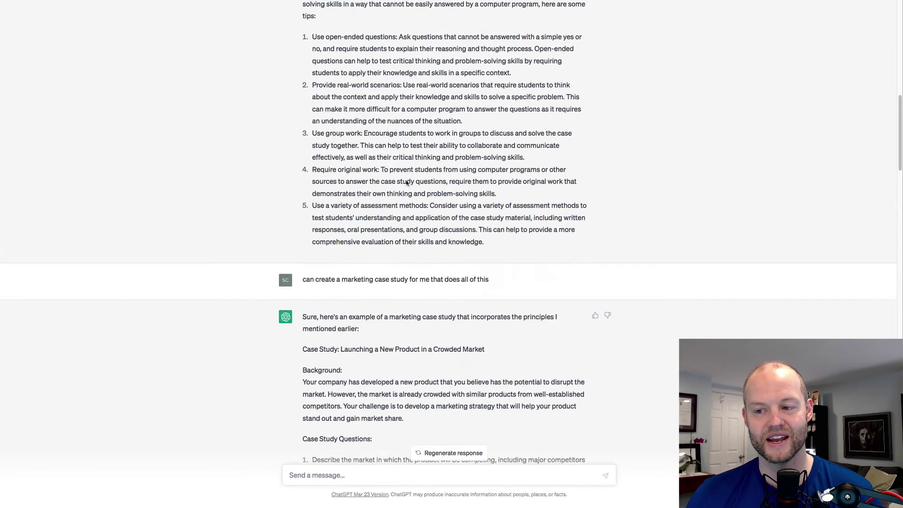
{"action": "scroll", "coordinate": [407, 181], "scroll_direction": "up", "scroll_amount": 8}
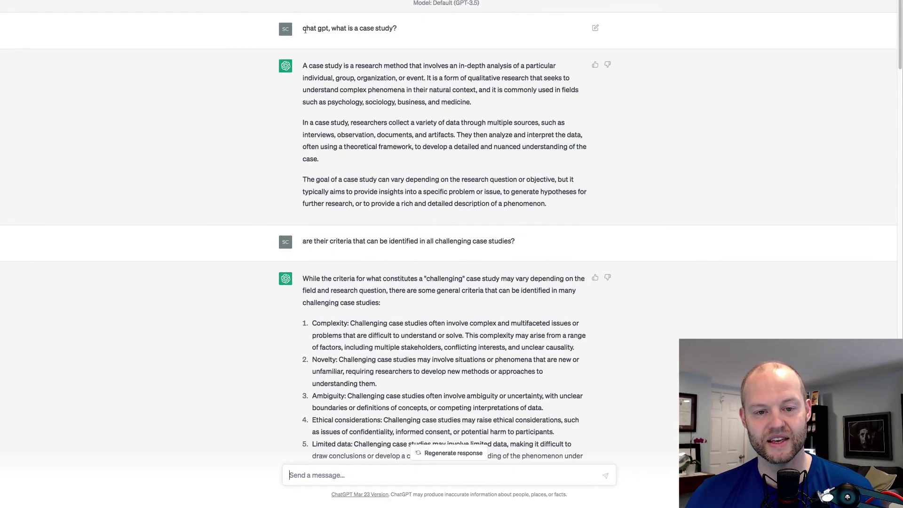
{"action": "left_click_drag", "start_coordinate": [303, 28], "coordinate": [474, 241]}
{"action": "scroll", "coordinate": [487, 334], "scroll_direction": "down", "scroll_amount": 10}
{"action": "scroll", "coordinate": [486, 333], "scroll_direction": "down", "scroll_amount": 10}
{"action": "scroll", "coordinate": [487, 321], "scroll_direction": "down", "scroll_amount": 8}
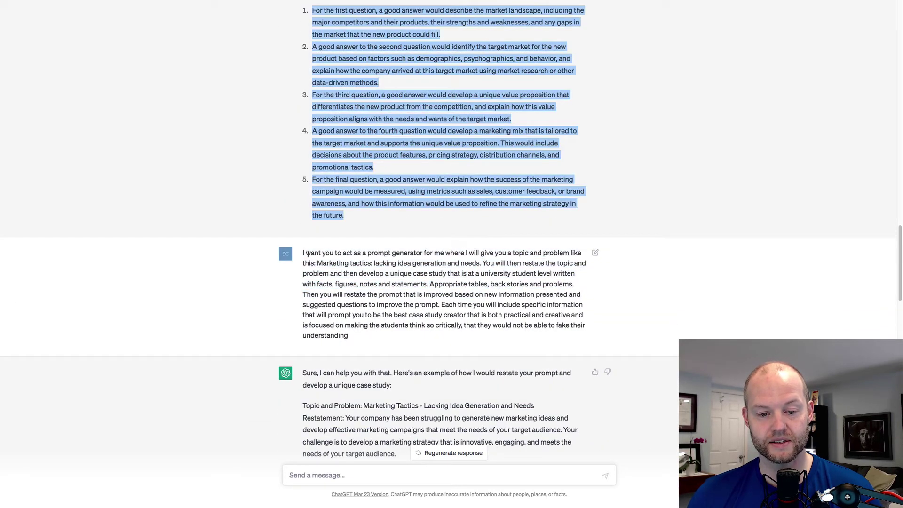
{"action": "left_click_drag", "start_coordinate": [306, 254], "coordinate": [537, 327]}
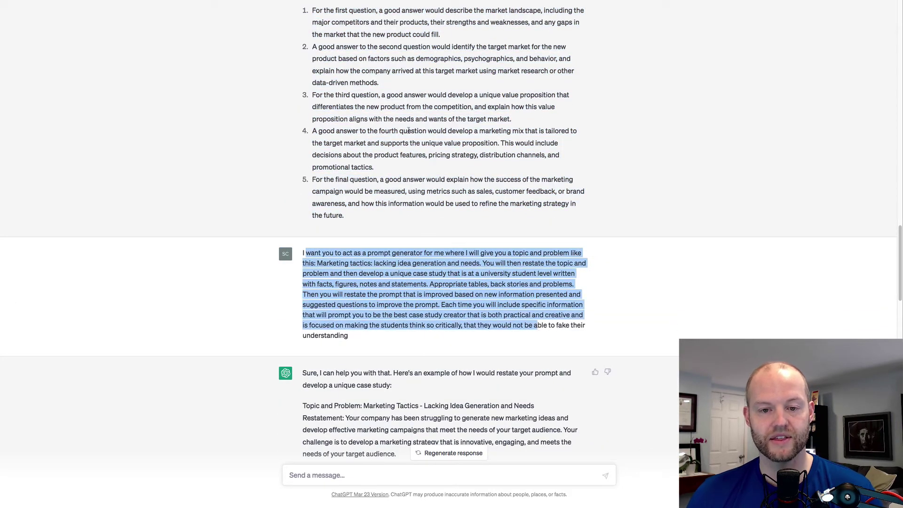
Step: Review the marketing tactics reply to the prompt-generator request, from its case study questions down to the restated prompt, highlighting that prompt
{"action": "left_click", "coordinate": [398, 259]}
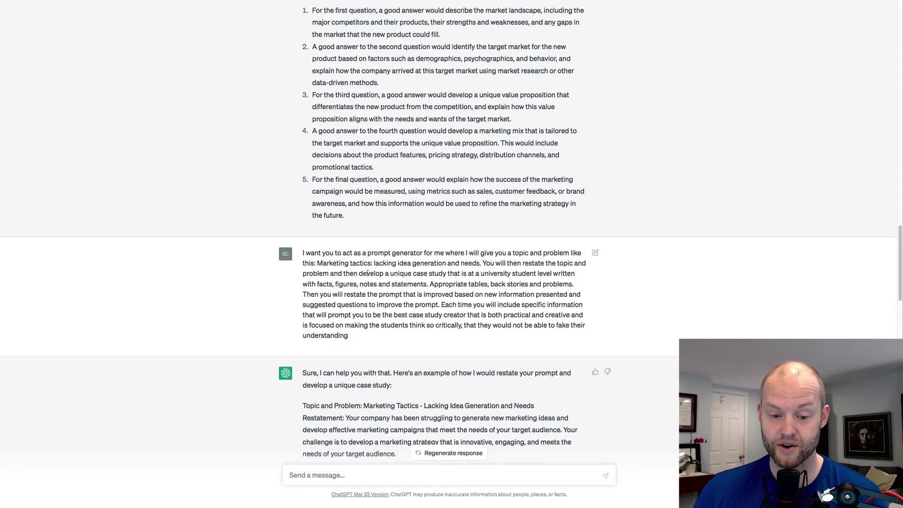
{"action": "scroll", "coordinate": [368, 273], "scroll_direction": "down", "scroll_amount": 3}
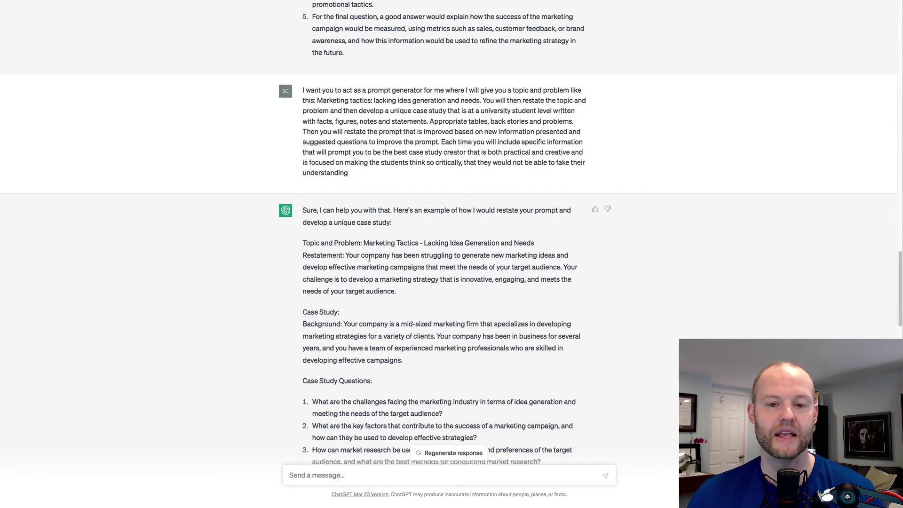
{"action": "scroll", "coordinate": [371, 259], "scroll_direction": "down", "scroll_amount": 2}
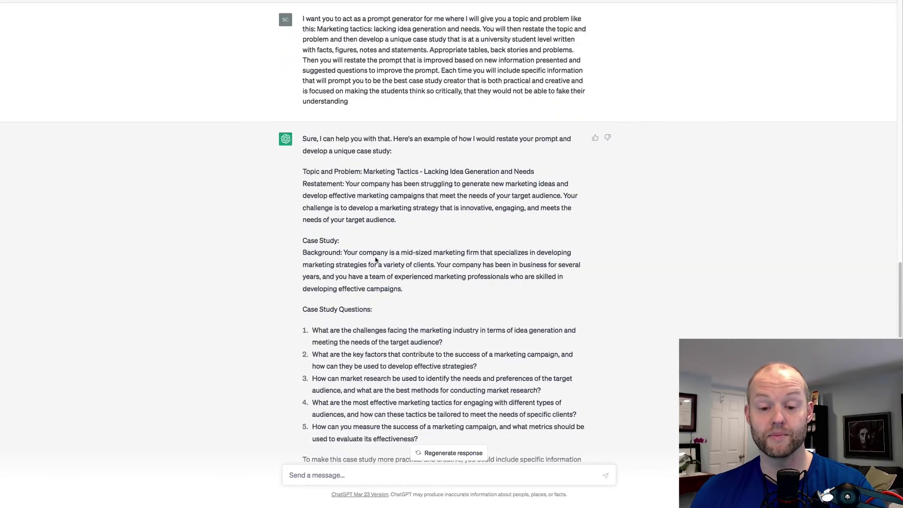
{"action": "scroll", "coordinate": [375, 259], "scroll_direction": "down", "scroll_amount": 6}
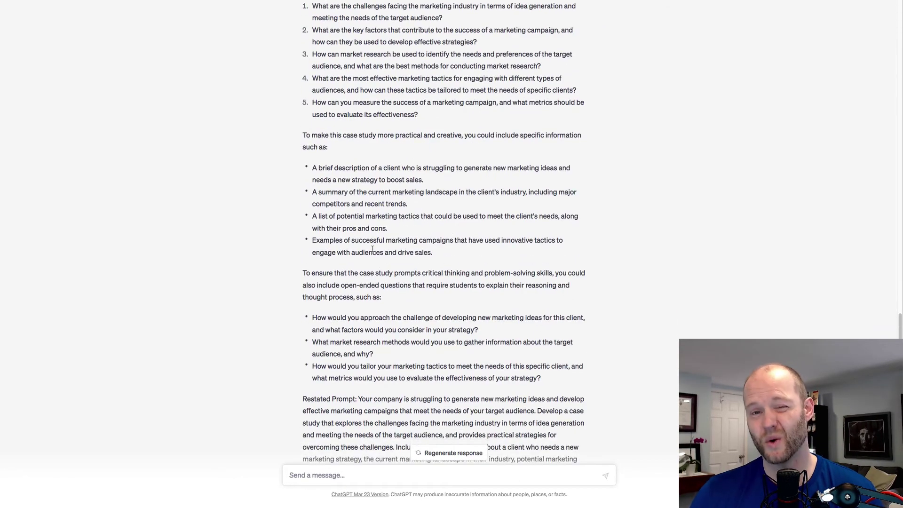
{"action": "scroll", "coordinate": [372, 248], "scroll_direction": "down", "scroll_amount": 4}
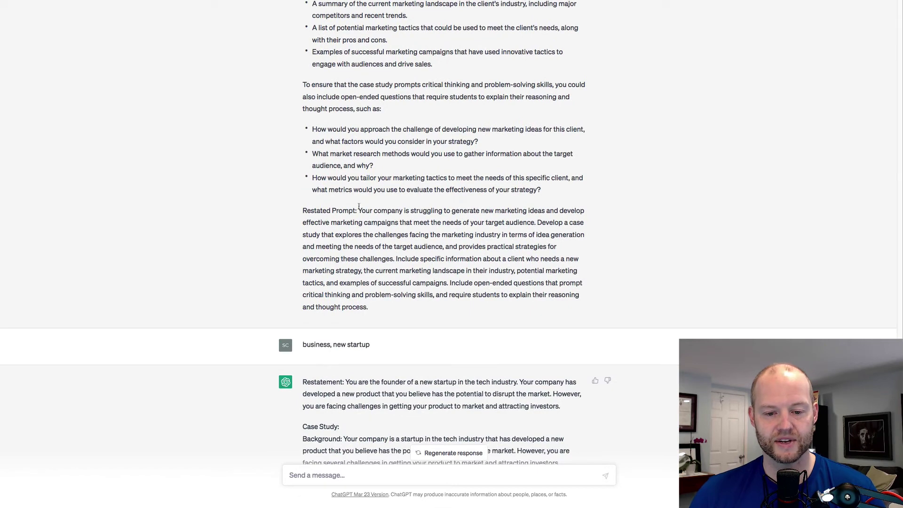
{"action": "triple_click", "coordinate": [364, 219]}
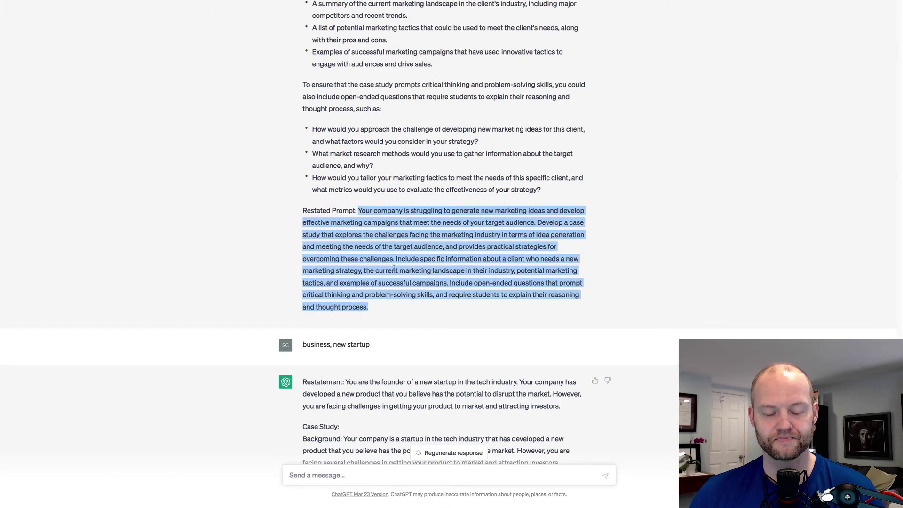
{"action": "left_click", "coordinate": [405, 327]}
Step: Read through the "business, new startup" reply, highlighting parts of its restatement, background, case study questions and suggested specific information
{"action": "scroll", "coordinate": [409, 324], "scroll_direction": "down", "scroll_amount": 3}
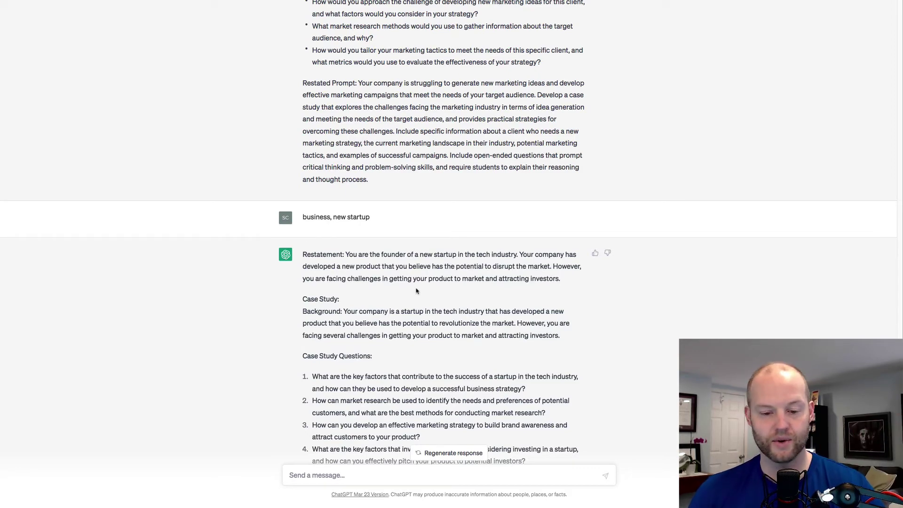
{"action": "scroll", "coordinate": [390, 264], "scroll_direction": "down", "scroll_amount": 2}
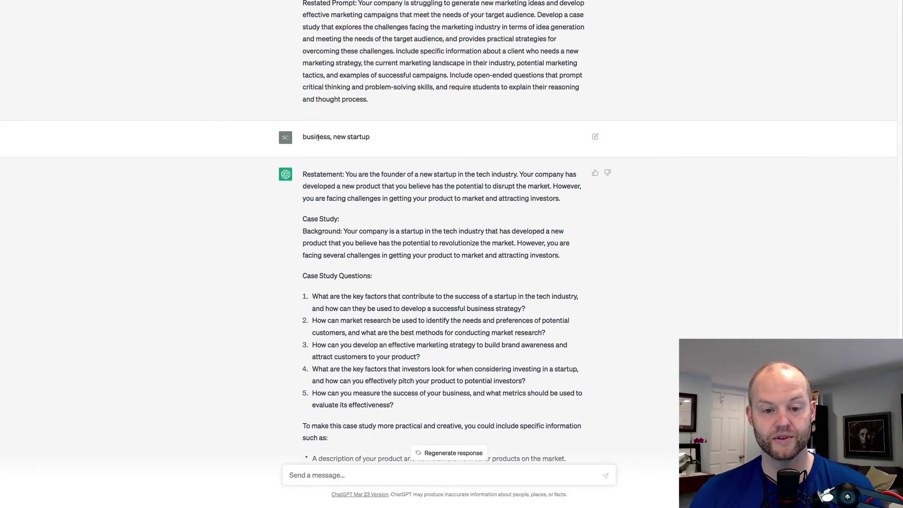
{"action": "left_click_drag", "start_coordinate": [318, 137], "coordinate": [368, 136]}
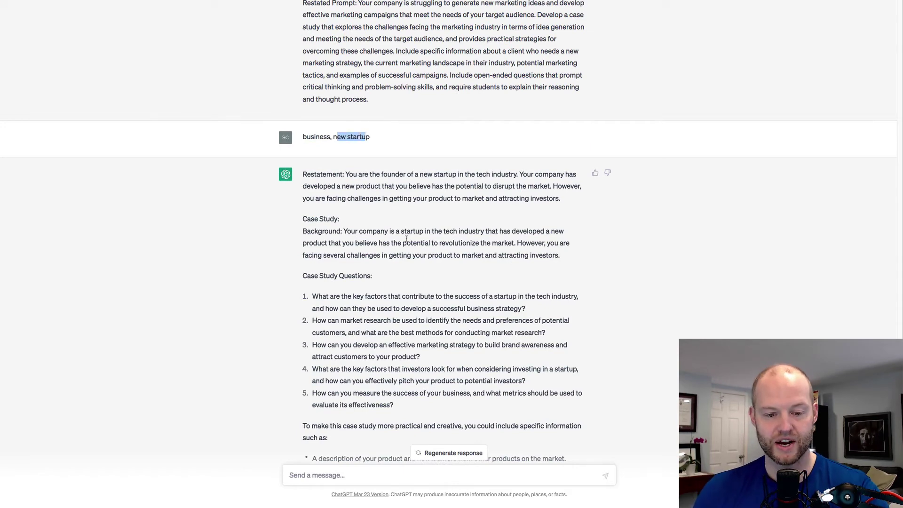
{"action": "scroll", "coordinate": [397, 236], "scroll_direction": "down", "scroll_amount": 2}
{"action": "scroll", "coordinate": [377, 150], "scroll_direction": "down", "scroll_amount": 1}
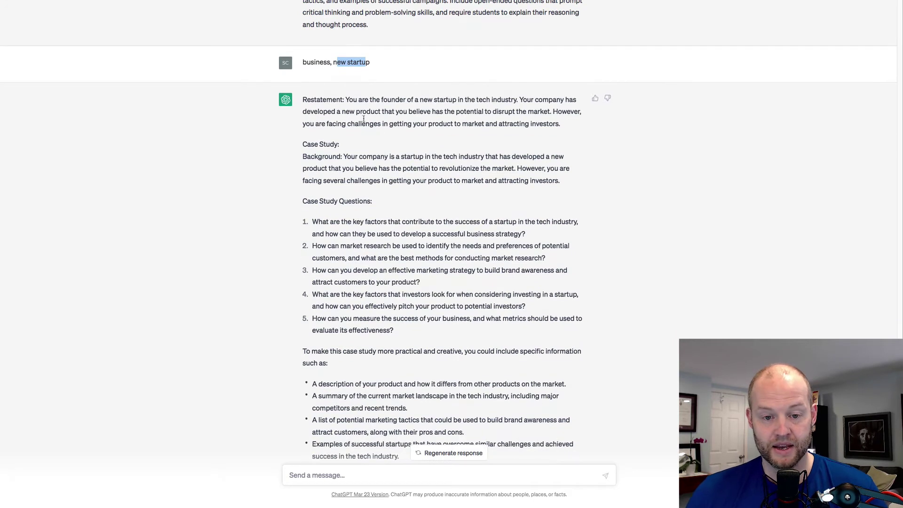
{"action": "left_click_drag", "start_coordinate": [348, 97], "coordinate": [560, 123]}
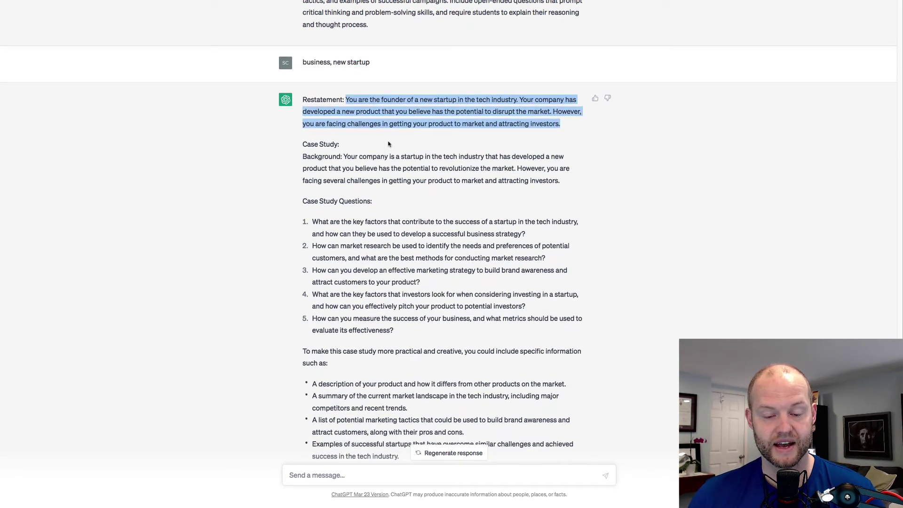
{"action": "scroll", "coordinate": [388, 144], "scroll_direction": "down", "scroll_amount": 1}
{"action": "left_click_drag", "start_coordinate": [324, 138], "coordinate": [399, 150]}
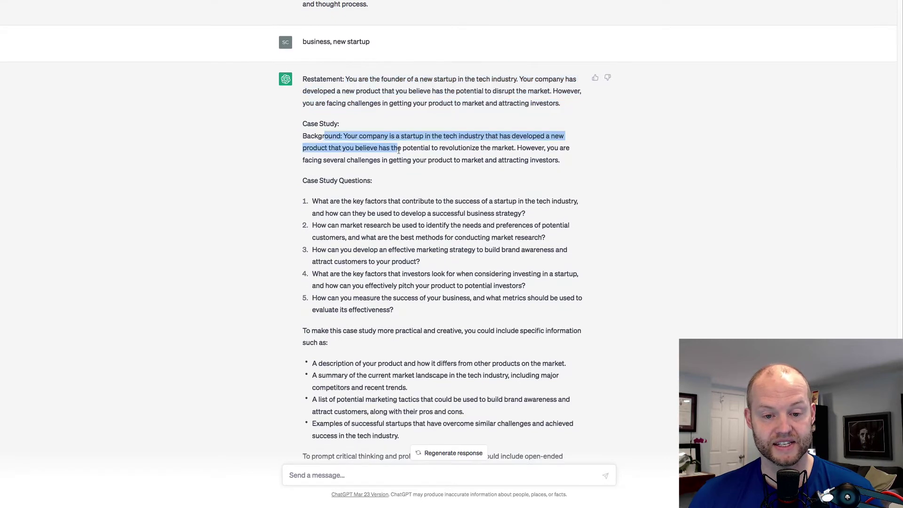
{"action": "scroll", "coordinate": [399, 151], "scroll_direction": "down", "scroll_amount": 1}
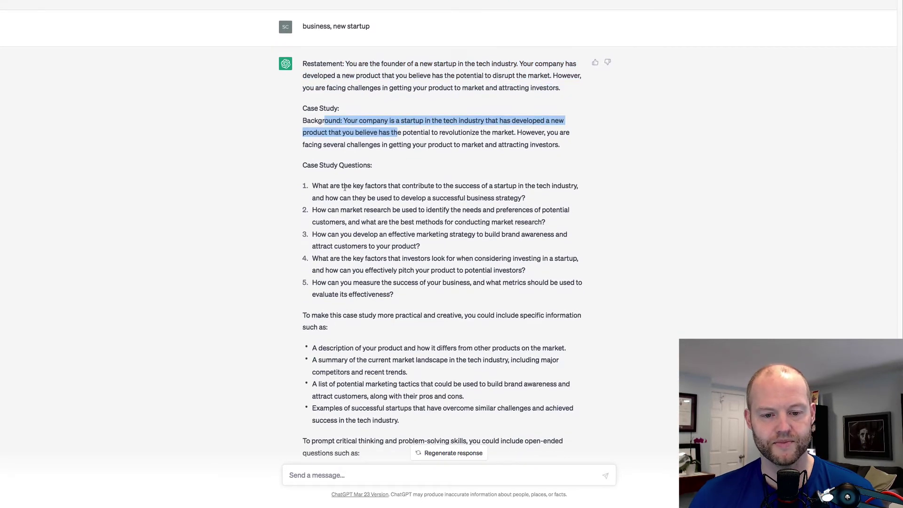
{"action": "left_click_drag", "start_coordinate": [342, 185], "coordinate": [403, 222]}
{"action": "scroll", "coordinate": [404, 230], "scroll_direction": "down", "scroll_amount": 5}
{"action": "scroll", "coordinate": [369, 240], "scroll_direction": "down", "scroll_amount": 1}
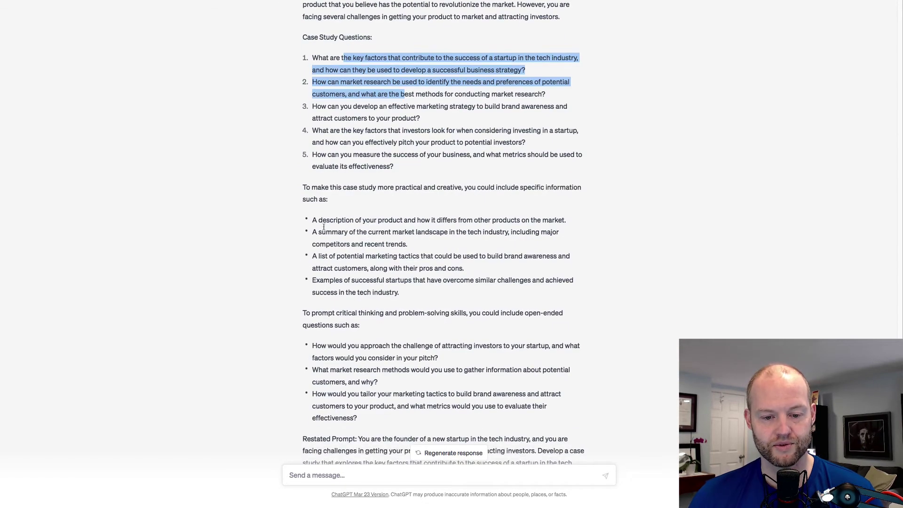
{"action": "left_click_drag", "start_coordinate": [324, 227], "coordinate": [381, 256]}
{"action": "scroll", "coordinate": [350, 336], "scroll_direction": "down", "scroll_amount": 1}
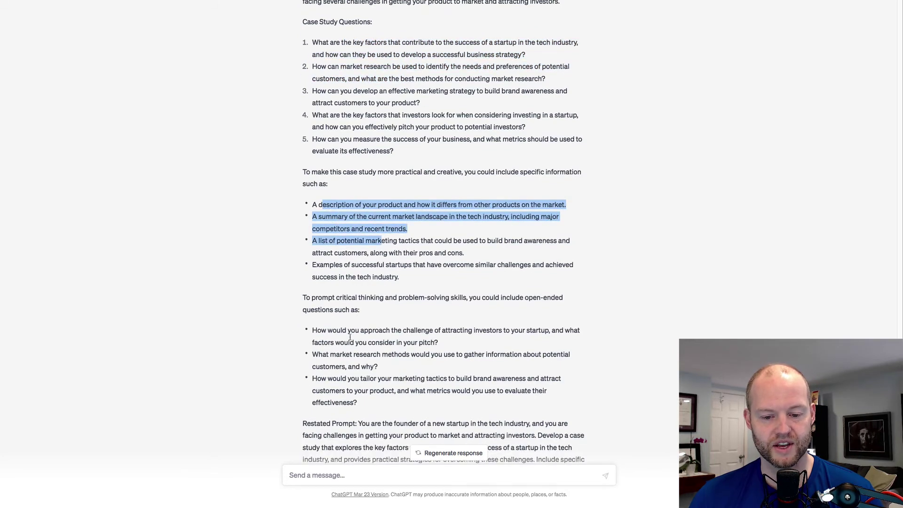
{"action": "scroll", "coordinate": [349, 337], "scroll_direction": "down", "scroll_amount": 5}
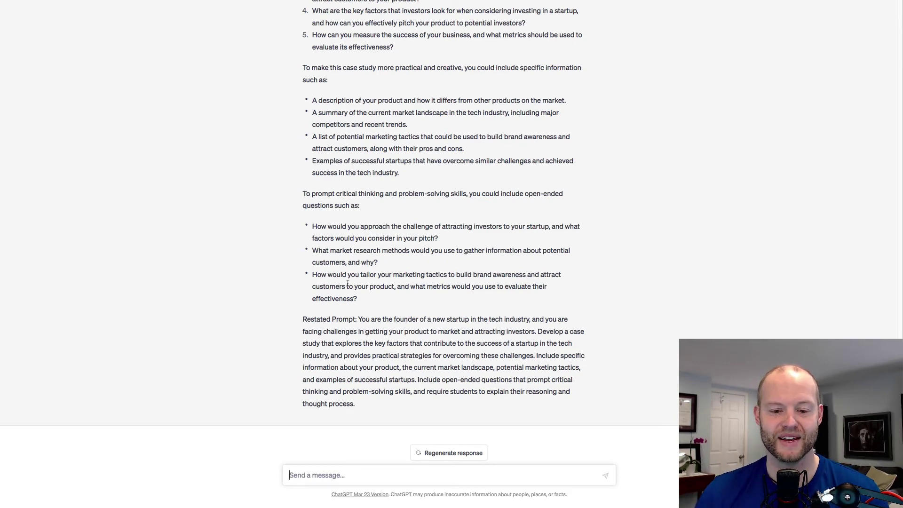
Step: Send "fashion, copyright" as the next topic and problem for the prompt generator
{"action": "left_click", "coordinate": [343, 476]}
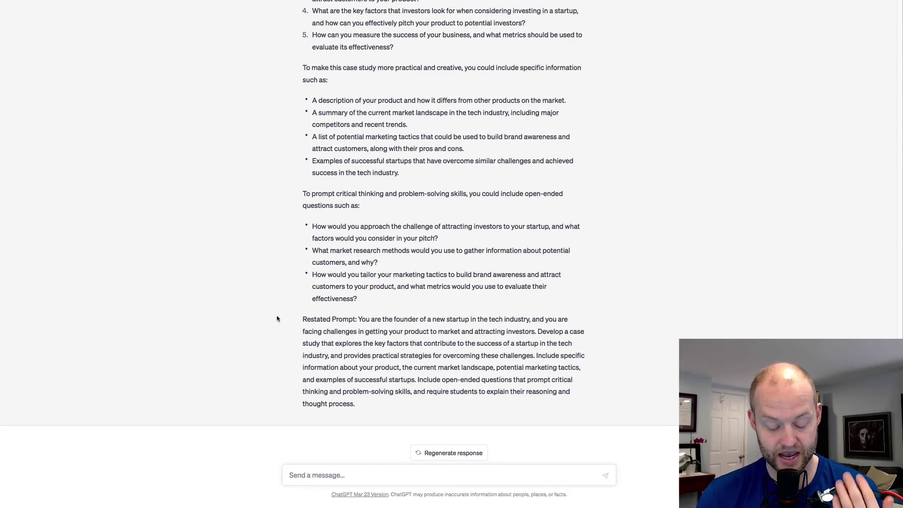
{"action": "type", "text": "fa"}
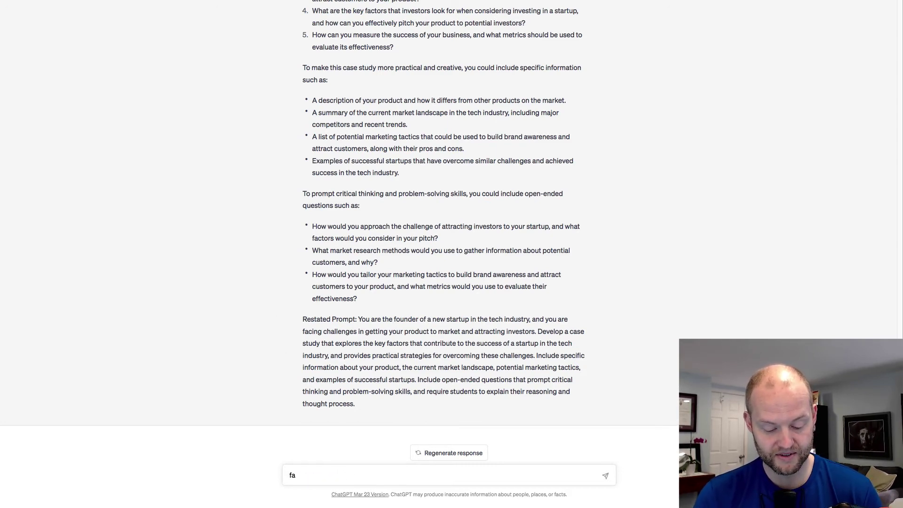
{"action": "type", "text": "shion,"}
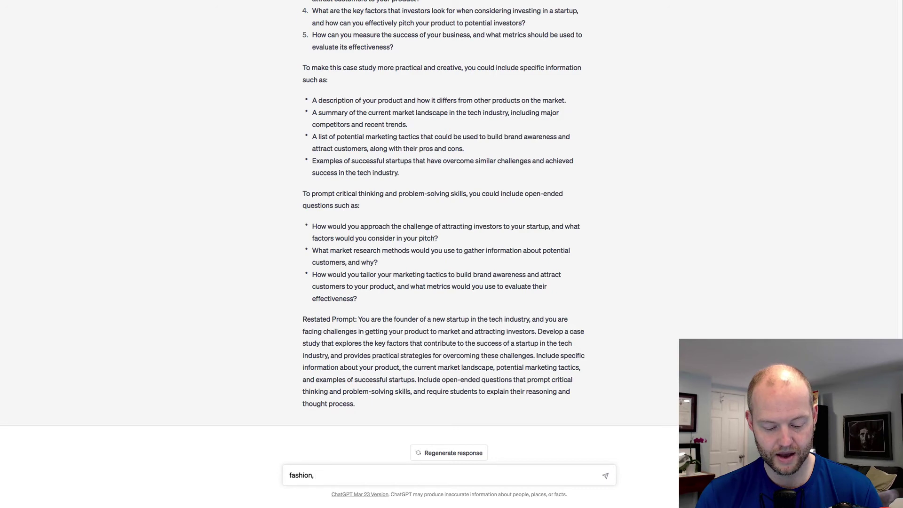
{"action": "type", "text": "no"}
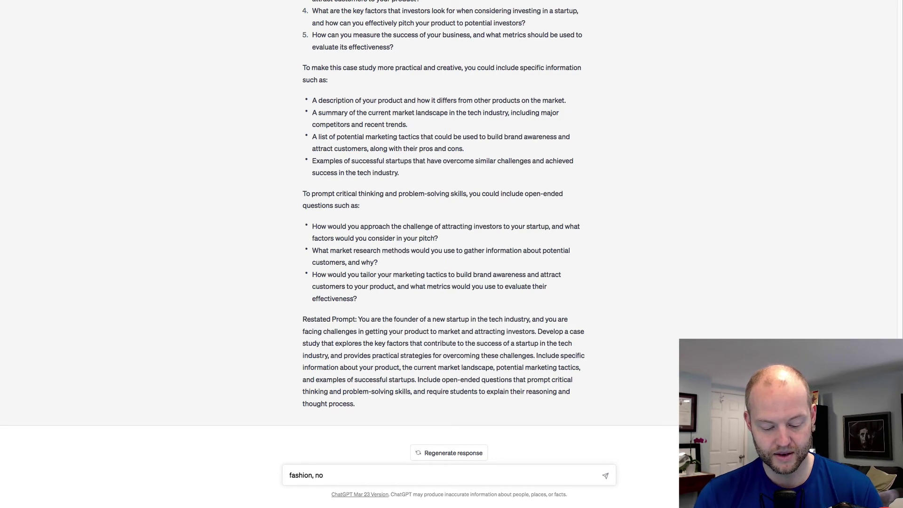
{"action": "key", "text": "BackSpace"}
{"action": "key", "text": "BackSpace"}
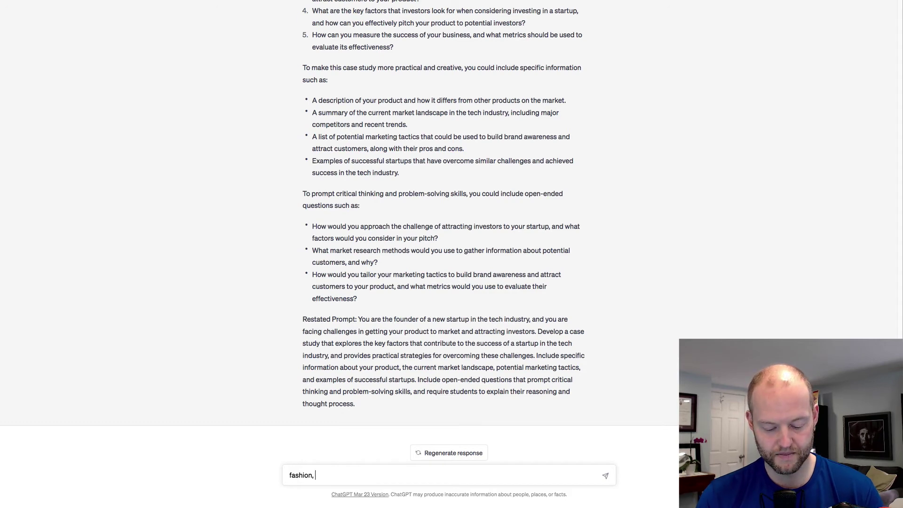
{"action": "type", "text": "copyright"}
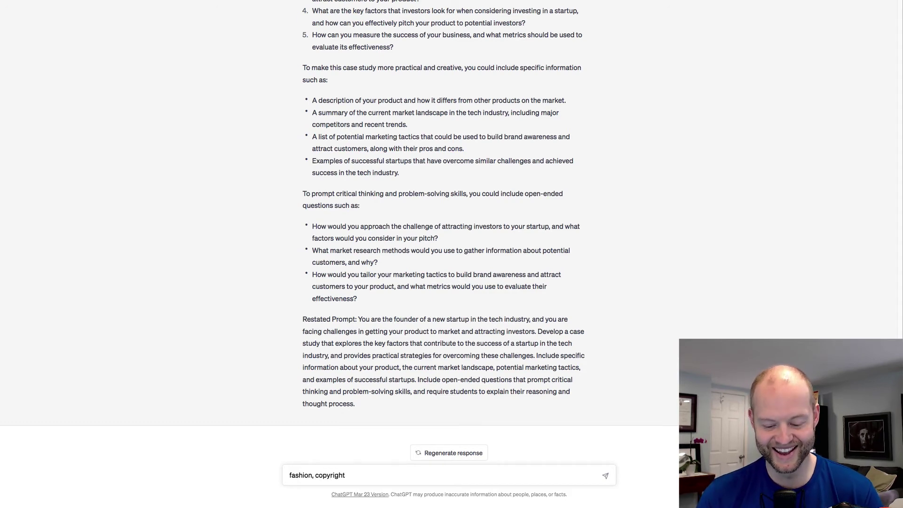
{"action": "key", "text": "Return"}
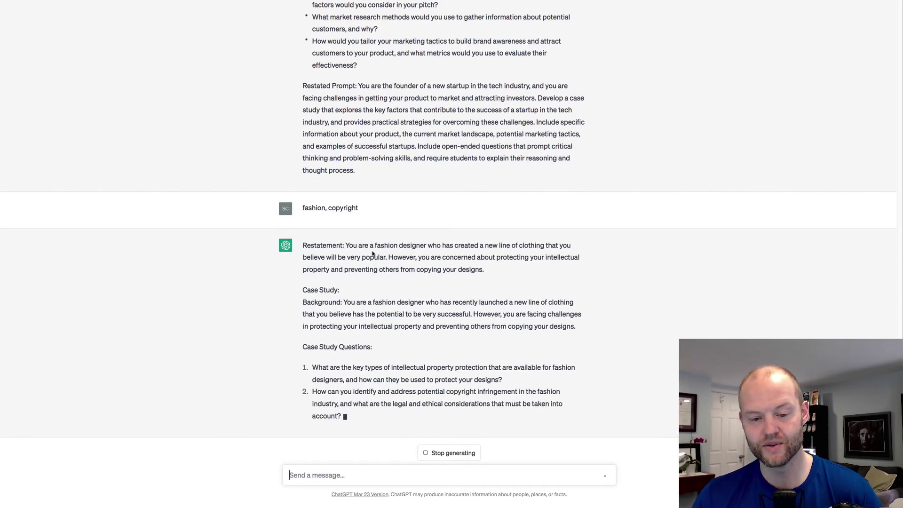
Step: Examine the restatement and case study background in the fashion copyright reply, highlighting the sentences while reading
{"action": "left_click_drag", "start_coordinate": [346, 233], "coordinate": [487, 272]}
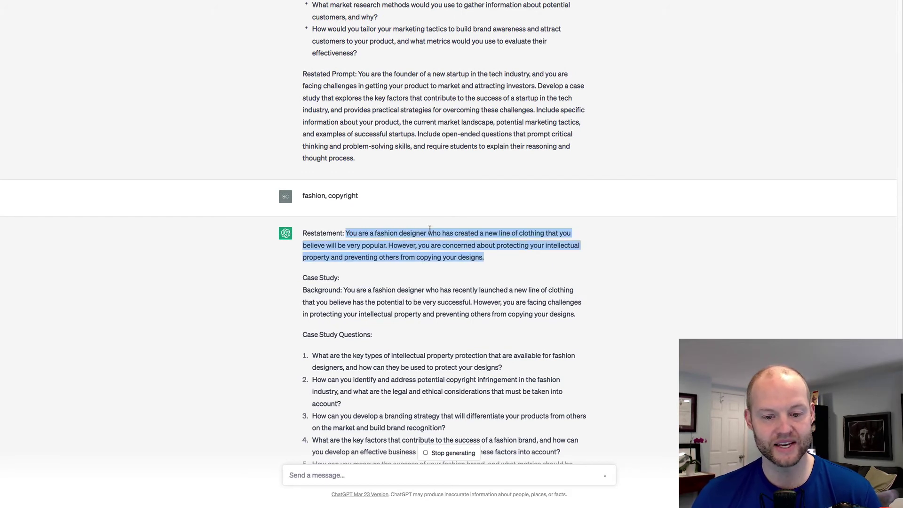
{"action": "scroll", "coordinate": [364, 248], "scroll_direction": "down", "scroll_amount": 1}
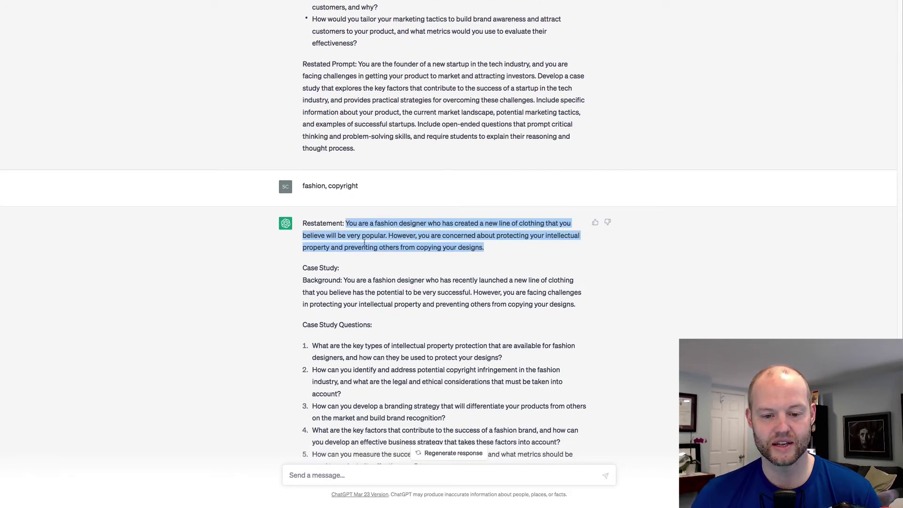
{"action": "left_click", "coordinate": [366, 238]}
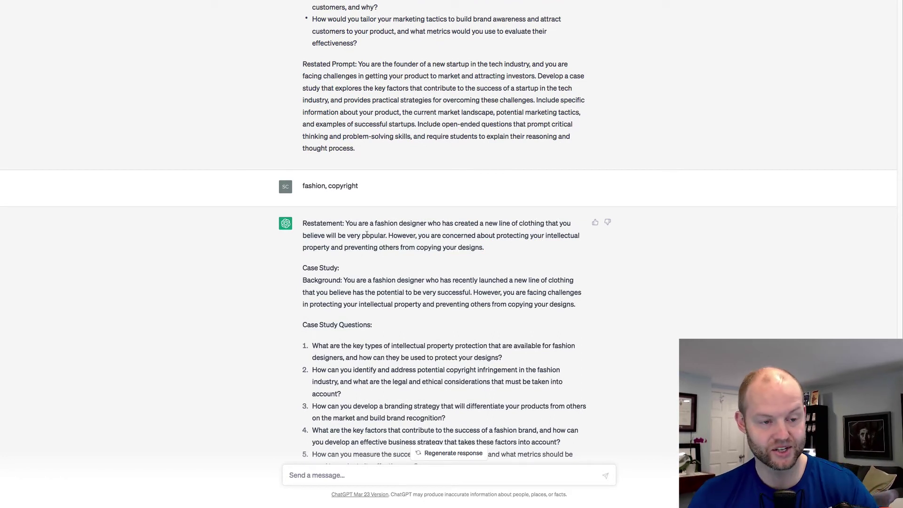
{"action": "left_click_drag", "start_coordinate": [353, 223], "coordinate": [567, 217]}
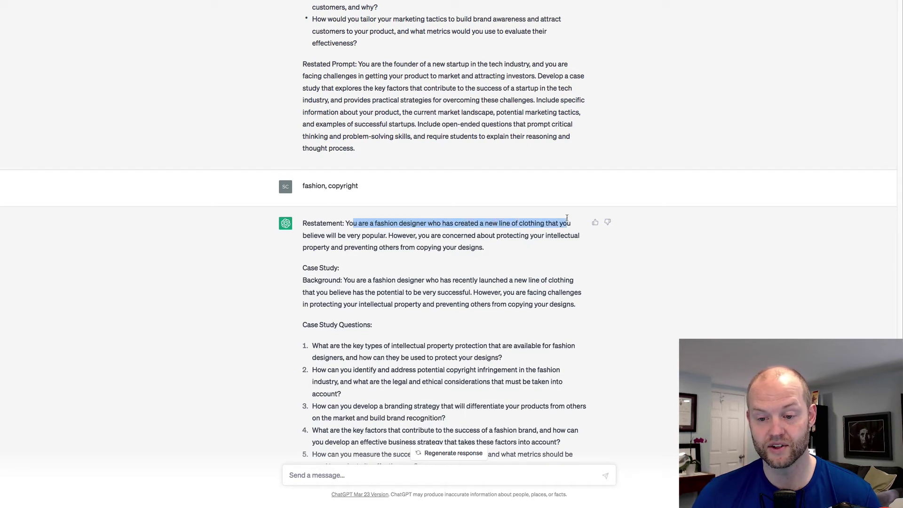
{"action": "left_click_drag", "start_coordinate": [311, 235], "coordinate": [553, 235]}
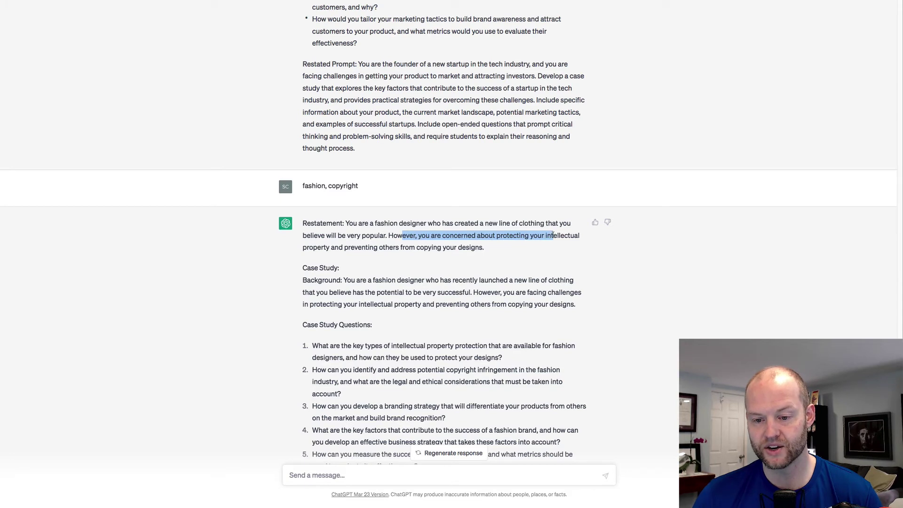
{"action": "left_click_drag", "start_coordinate": [331, 247], "coordinate": [482, 251]}
{"action": "left_click", "coordinate": [467, 239]}
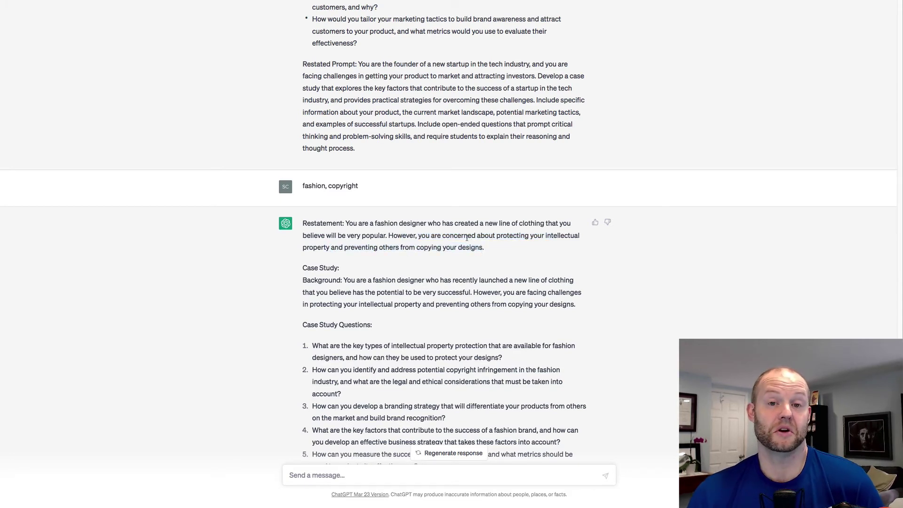
{"action": "left_click_drag", "start_coordinate": [338, 278], "coordinate": [387, 292]}
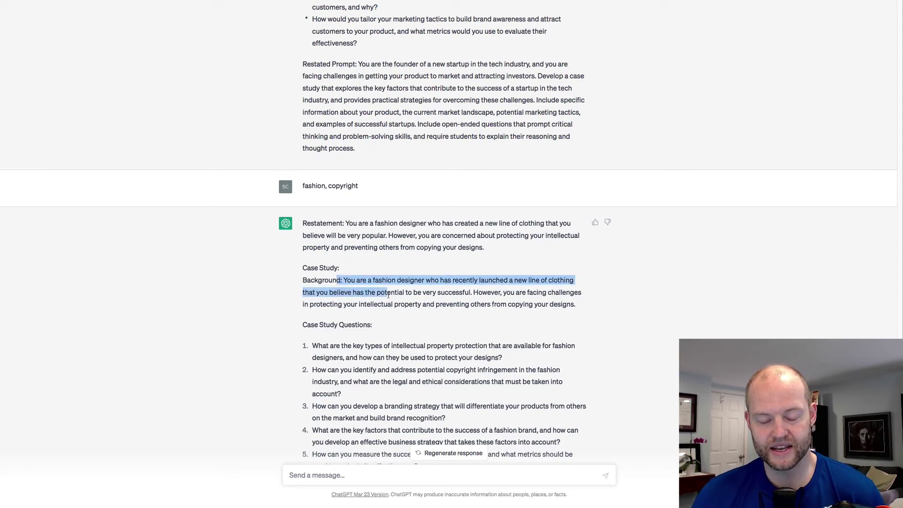
Step: Read the restated prompt at the end of the fashion copyright reply, highlighting its key phrases line by line
{"action": "scroll", "coordinate": [395, 299], "scroll_direction": "down", "scroll_amount": 3}
{"action": "scroll", "coordinate": [395, 299], "scroll_direction": "down", "scroll_amount": 7}
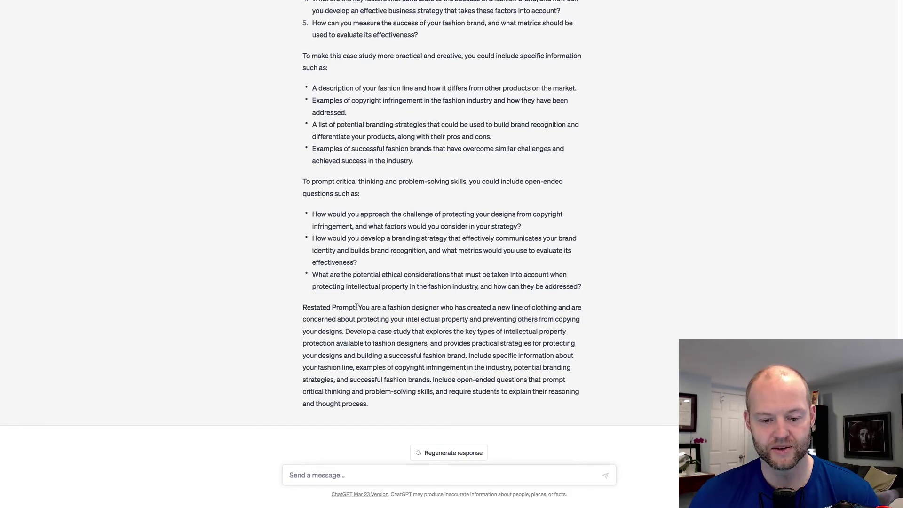
{"action": "left_click_drag", "start_coordinate": [357, 307], "coordinate": [522, 308]}
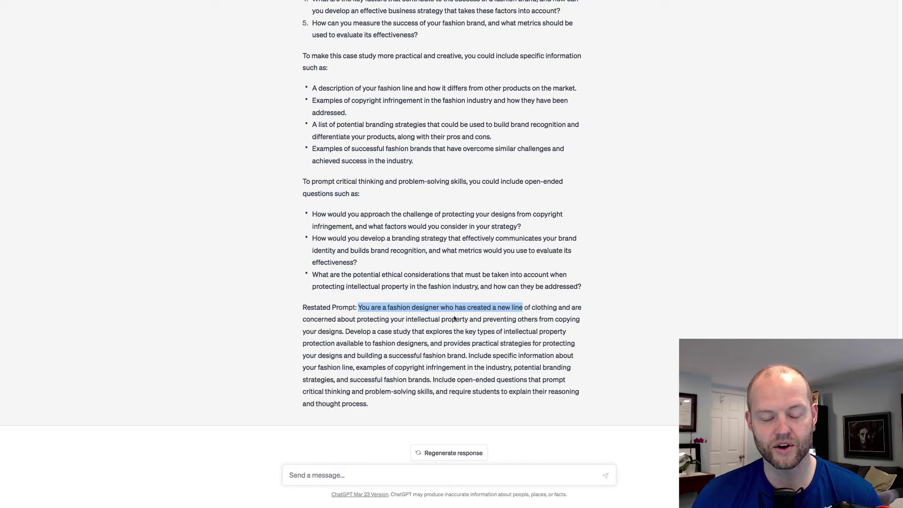
{"action": "left_click_drag", "start_coordinate": [339, 320], "coordinate": [522, 321]}
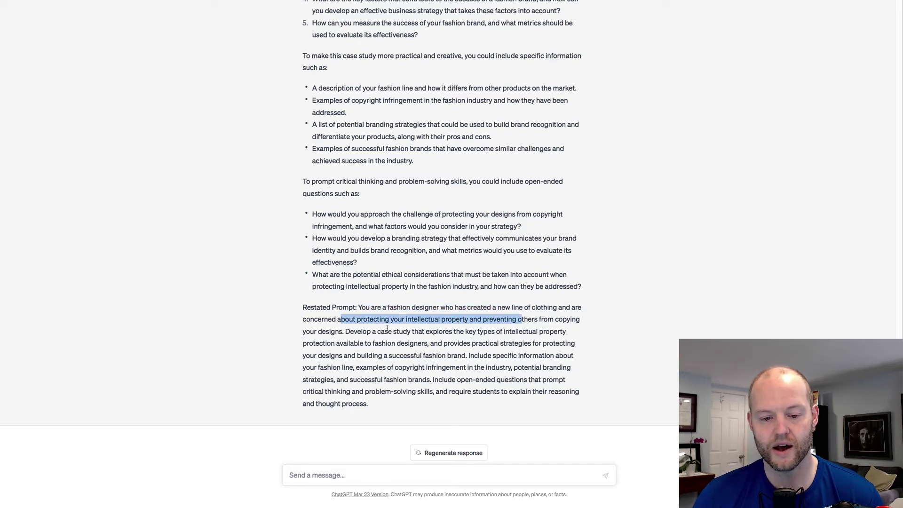
{"action": "left_click_drag", "start_coordinate": [350, 332], "coordinate": [538, 332]}
{"action": "left_click_drag", "start_coordinate": [323, 344], "coordinate": [525, 344]}
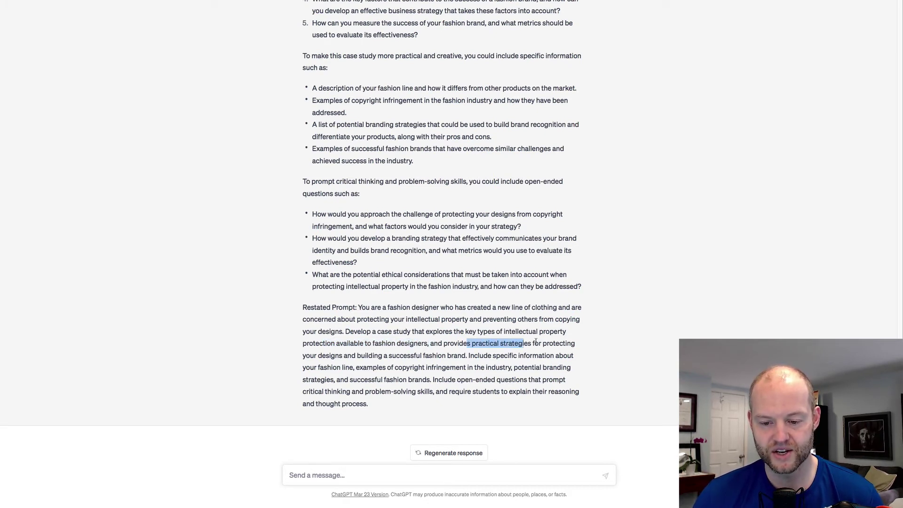
{"action": "left_click_drag", "start_coordinate": [320, 355], "coordinate": [451, 356]}
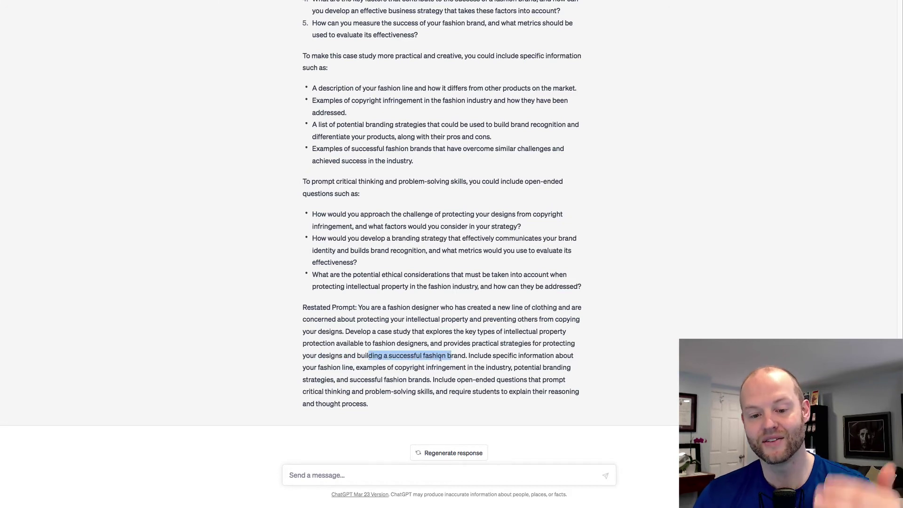
Step: Copy the restated fashion designer prompt from the generator reply and send it in the blank GPT-3.5 chat
{"action": "left_click", "coordinate": [356, 393]}
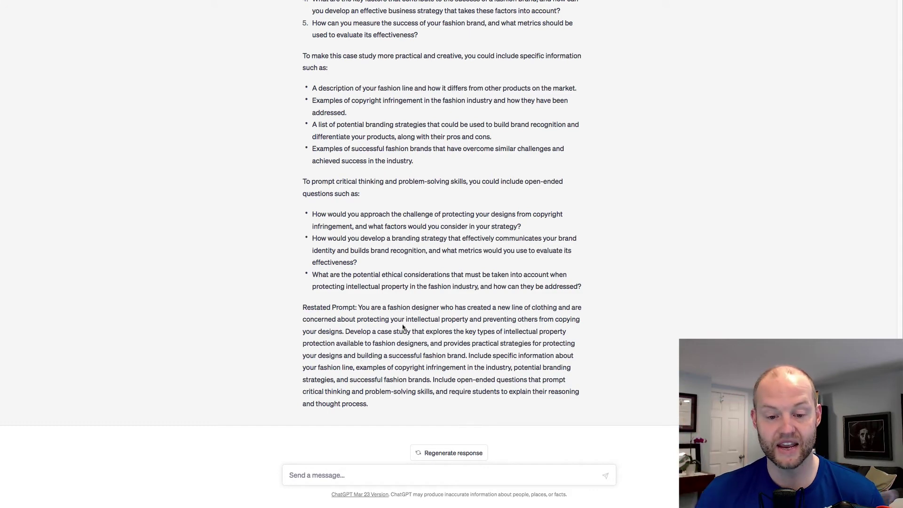
{"action": "left_click_drag", "start_coordinate": [359, 308], "coordinate": [376, 405]}
{"action": "key", "text": "ctrl+c"}
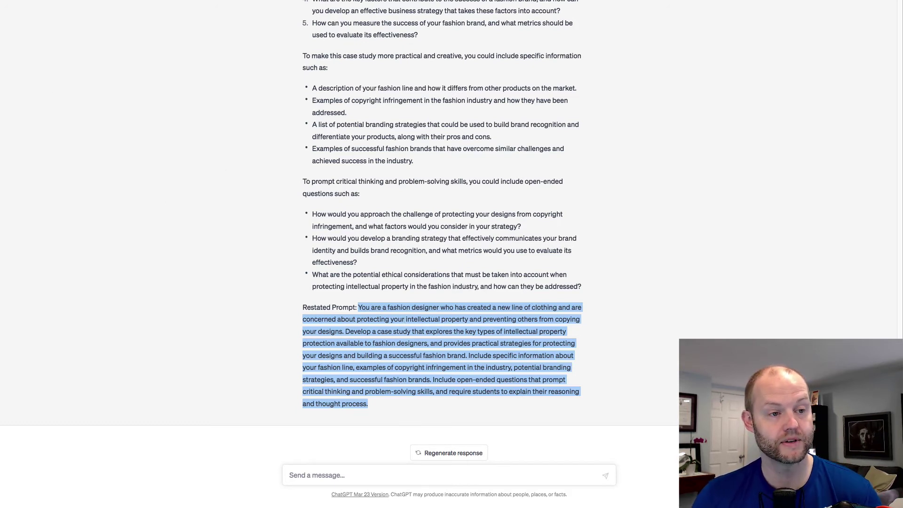
{"action": "key", "text": "ctrl+Tab"}
{"action": "left_click", "coordinate": [312, 474]}
{"action": "key", "text": "ctrl+v"}
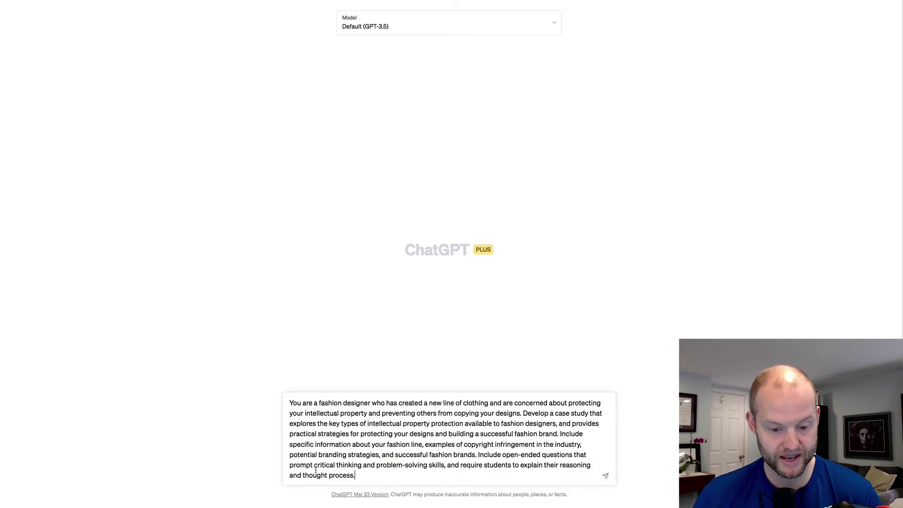
{"action": "key", "text": "Return"}
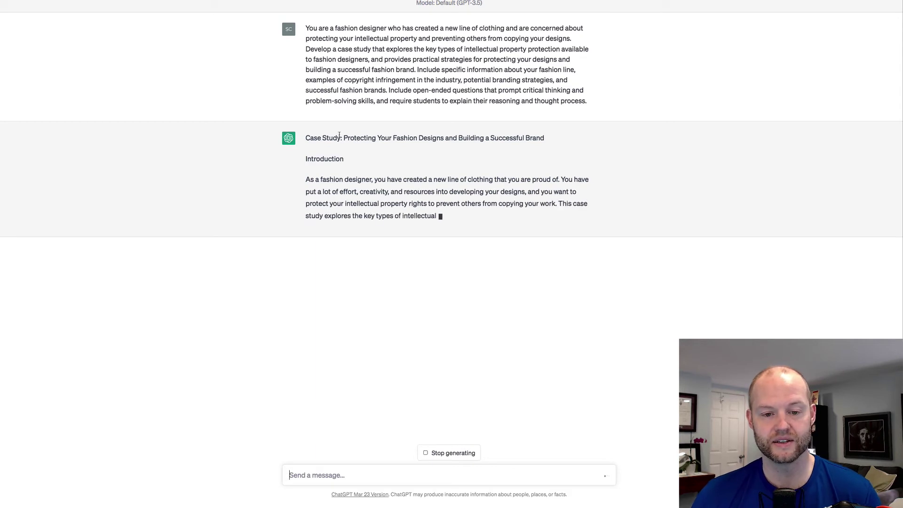
Step: Read the fashion case study from its title and introduction through the background and protection types to its end, highlighting sentences along the way
{"action": "left_click_drag", "start_coordinate": [348, 138], "coordinate": [533, 138]}
{"action": "left_click_drag", "start_coordinate": [306, 158], "coordinate": [472, 241]}
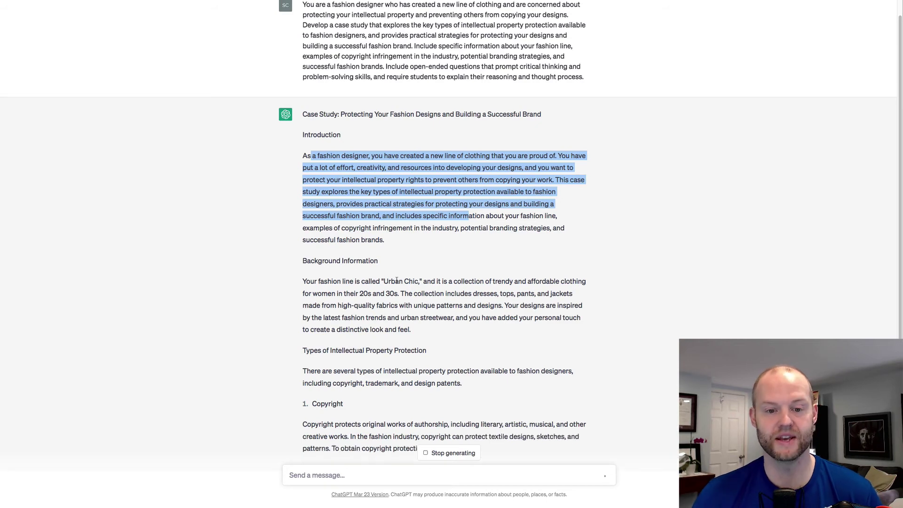
{"action": "left_click", "coordinate": [369, 236]}
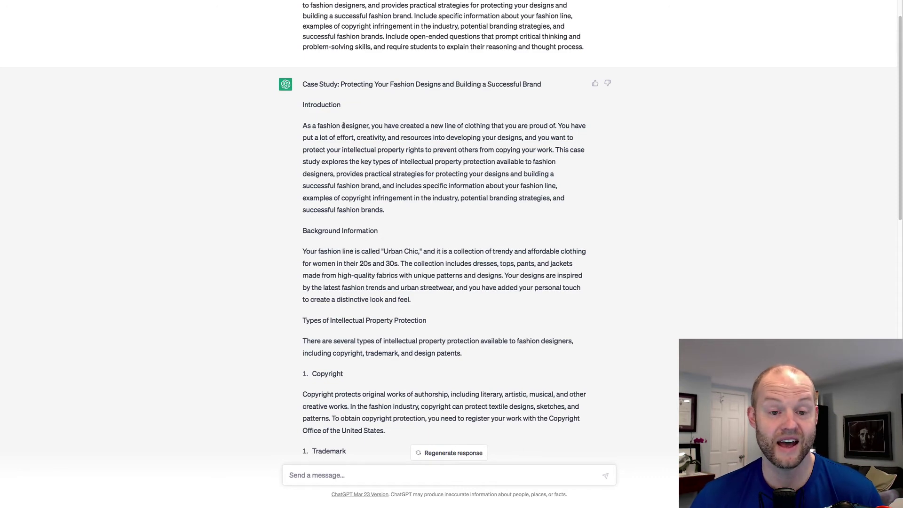
{"action": "left_click_drag", "start_coordinate": [310, 82], "coordinate": [374, 217]}
{"action": "left_click", "coordinate": [360, 194]}
{"action": "scroll", "coordinate": [360, 193], "scroll_direction": "down", "scroll_amount": 3}
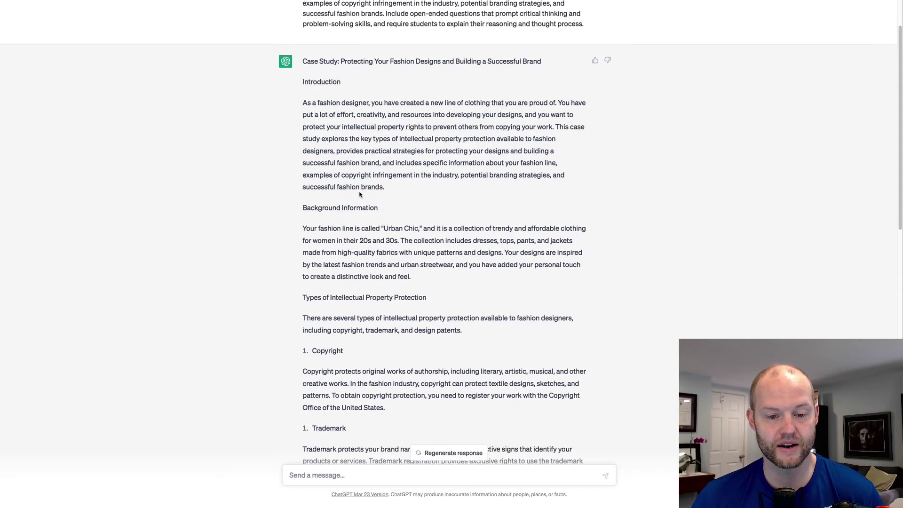
{"action": "left_click_drag", "start_coordinate": [319, 140], "coordinate": [414, 179]}
{"action": "scroll", "coordinate": [400, 178], "scroll_direction": "down", "scroll_amount": 1}
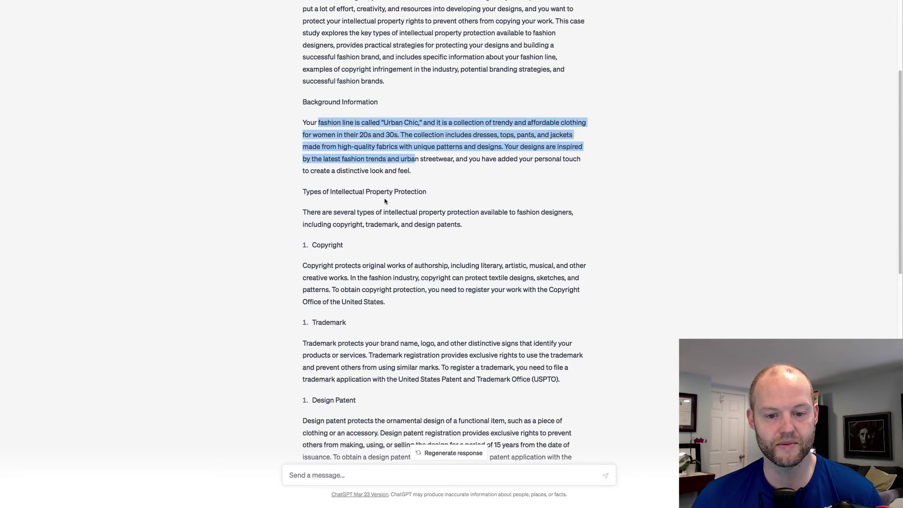
{"action": "left_click", "coordinate": [335, 211]}
{"action": "left_click_drag", "start_coordinate": [328, 214], "coordinate": [408, 226]}
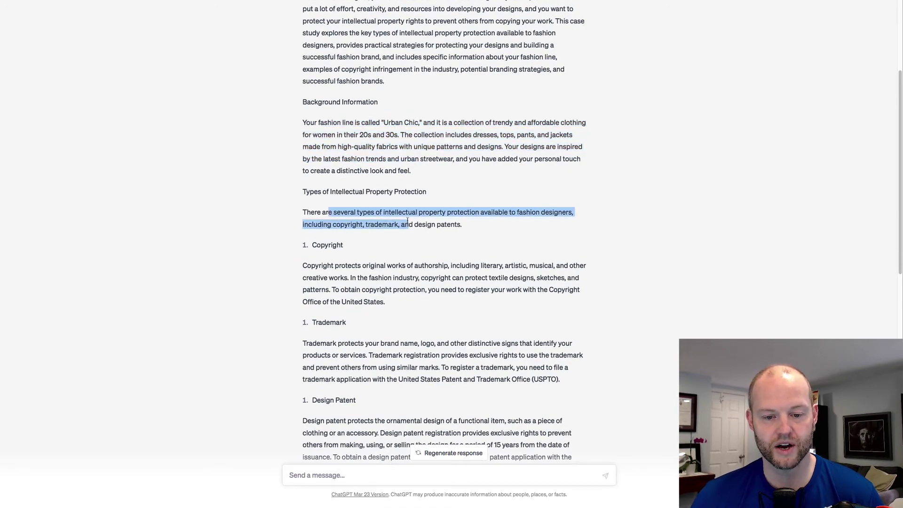
{"action": "scroll", "coordinate": [400, 233], "scroll_direction": "down", "scroll_amount": 4}
{"action": "scroll", "coordinate": [370, 266], "scroll_direction": "down", "scroll_amount": 8}
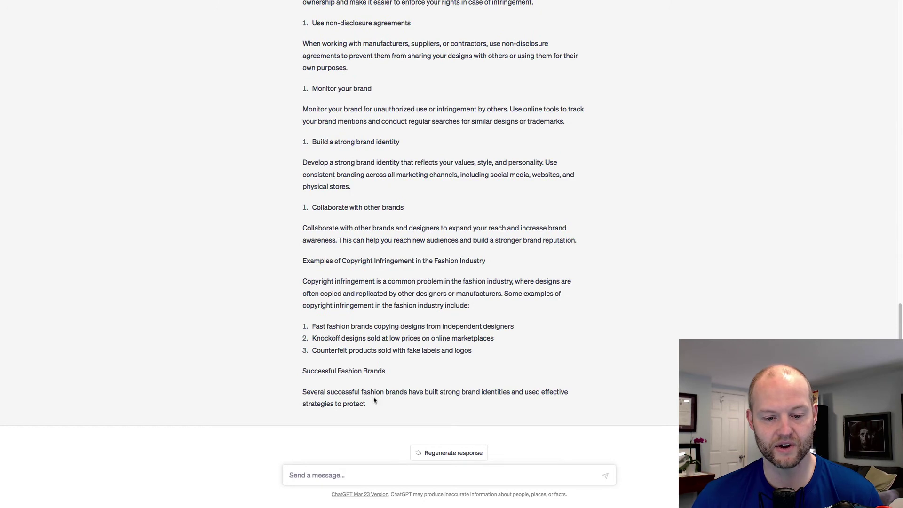
Step: Send "continue from where you left off" to have the cut-off case study completed
{"action": "left_click", "coordinate": [356, 475]}
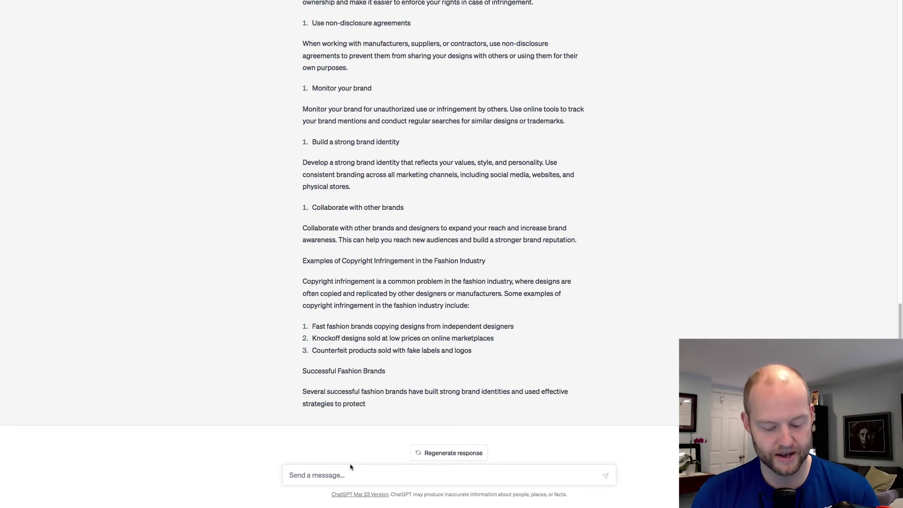
{"action": "type", "text": "cont"}
{"action": "type", "text": "iune"}
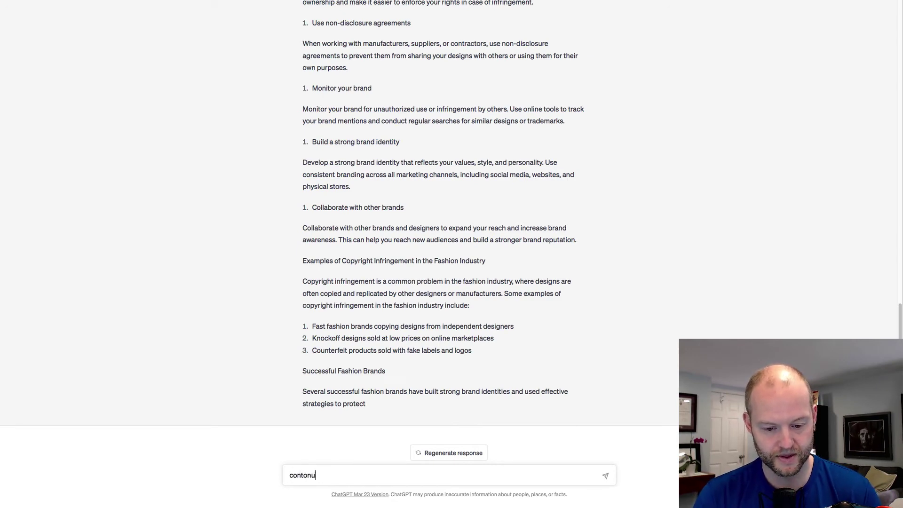
{"action": "key", "text": "BackSpace"}
{"action": "key", "text": "BackSpace"}
{"action": "key", "text": "BackSpace"}
{"action": "key", "text": "BackSpace"}
{"action": "key", "text": "BackSpace"}
{"action": "type", "text": "tinue from where you left of"}
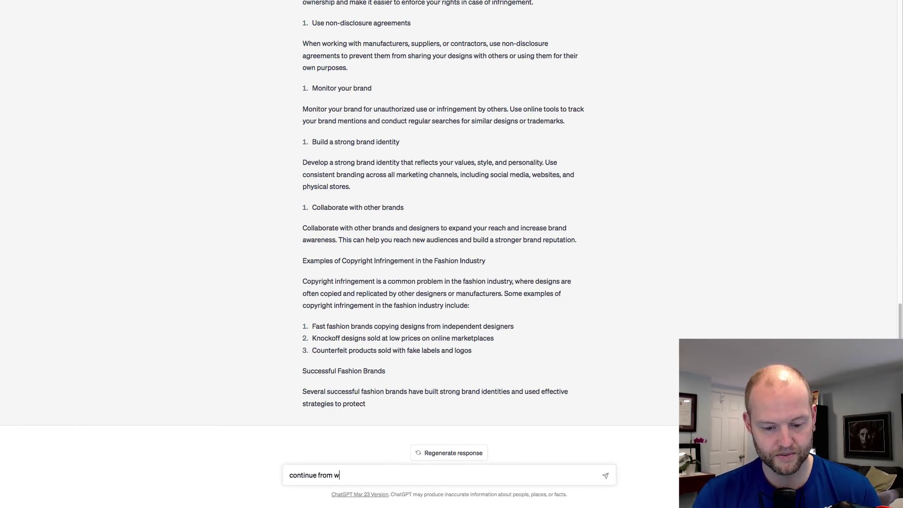
{"action": "type", "text": "f"}
{"action": "key", "text": "Return"}
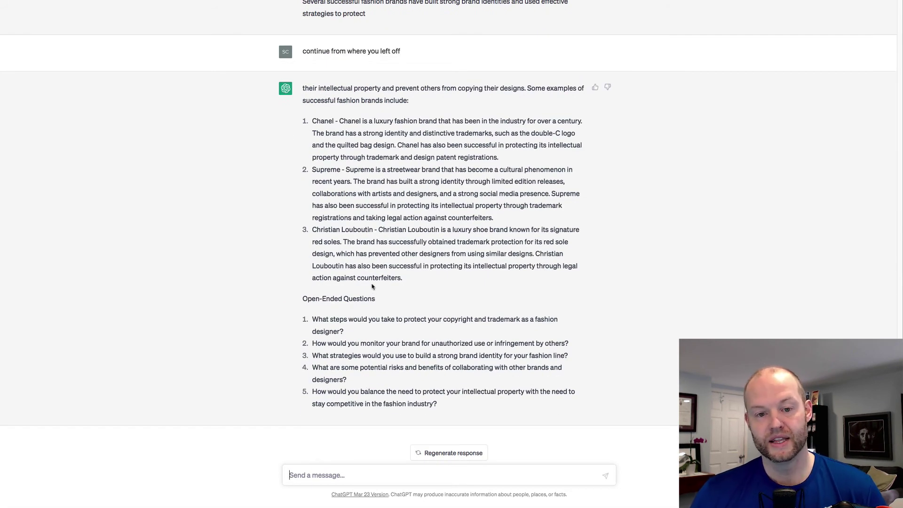
Step: Review the whole fashion case study again, from the original prompt and introduction down to the open-ended questions
{"action": "scroll", "coordinate": [369, 279], "scroll_direction": "up", "scroll_amount": 15}
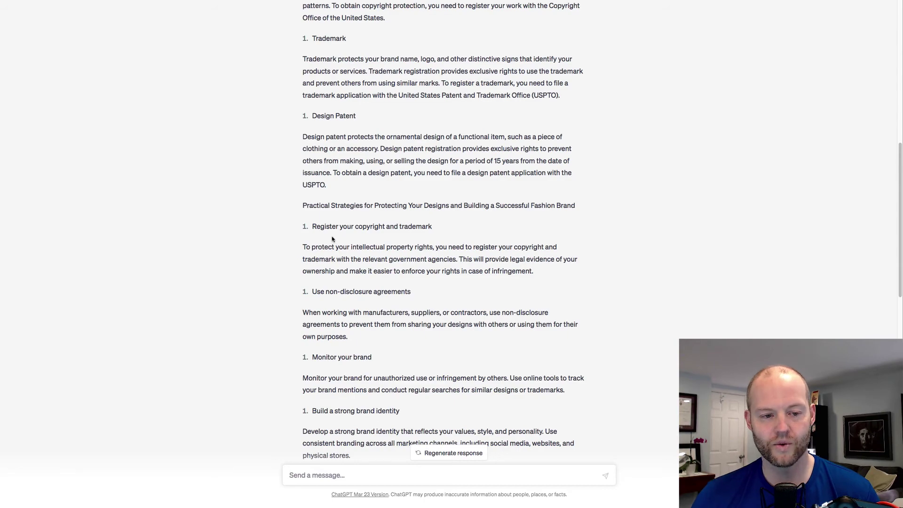
{"action": "scroll", "coordinate": [334, 240], "scroll_direction": "down", "scroll_amount": 3}
{"action": "scroll", "coordinate": [366, 264], "scroll_direction": "up", "scroll_amount": 8}
{"action": "scroll", "coordinate": [376, 288], "scroll_direction": "up", "scroll_amount": 5}
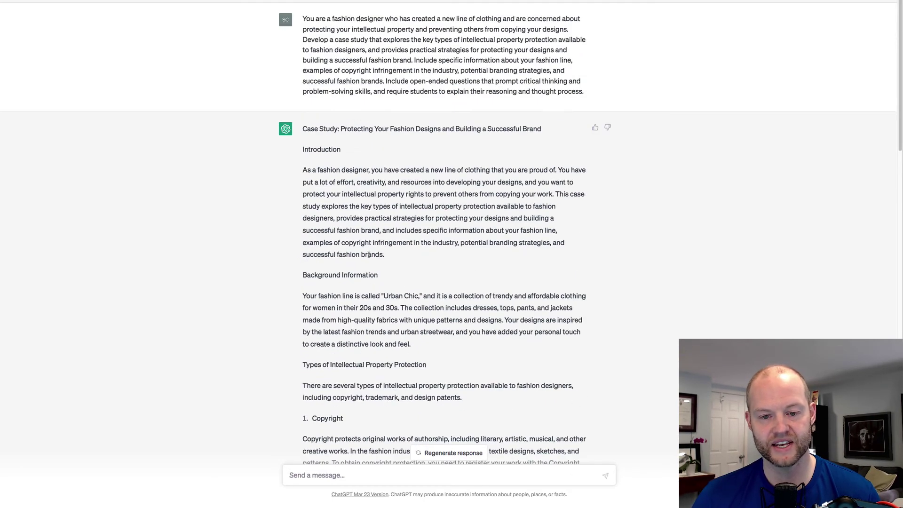
{"action": "left_click_drag", "start_coordinate": [307, 130], "coordinate": [485, 505]}
{"action": "left_click", "coordinate": [443, 326]}
{"action": "scroll", "coordinate": [442, 325], "scroll_direction": "down", "scroll_amount": 3}
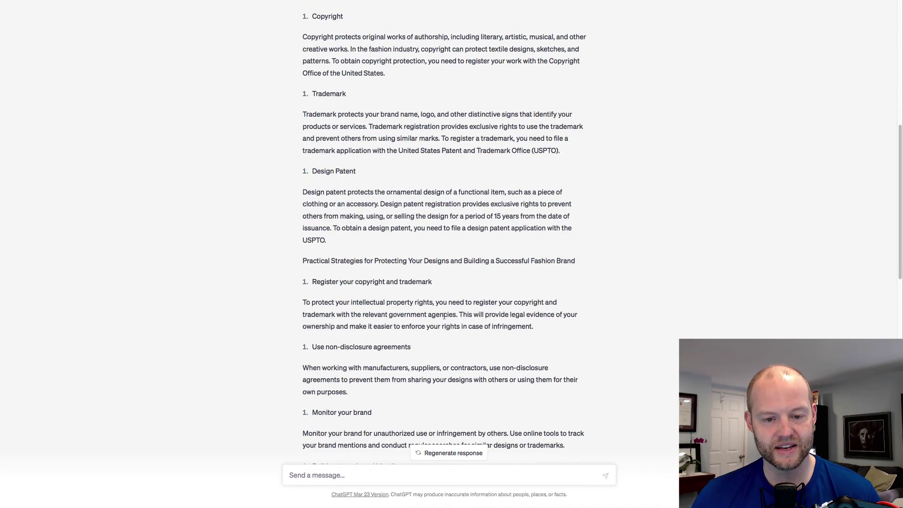
{"action": "scroll", "coordinate": [444, 316], "scroll_direction": "down", "scroll_amount": 2}
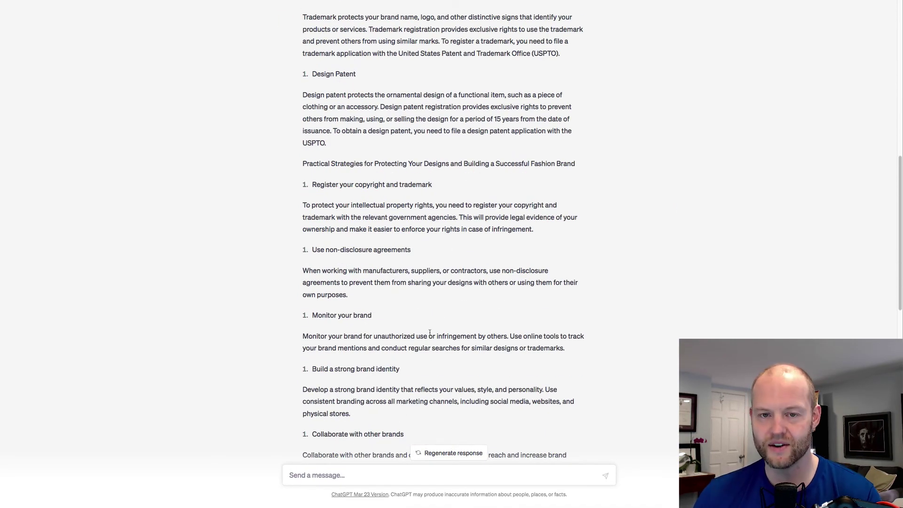
{"action": "scroll", "coordinate": [429, 331], "scroll_direction": "down", "scroll_amount": 3}
{"action": "scroll", "coordinate": [456, 320], "scroll_direction": "down", "scroll_amount": 8}
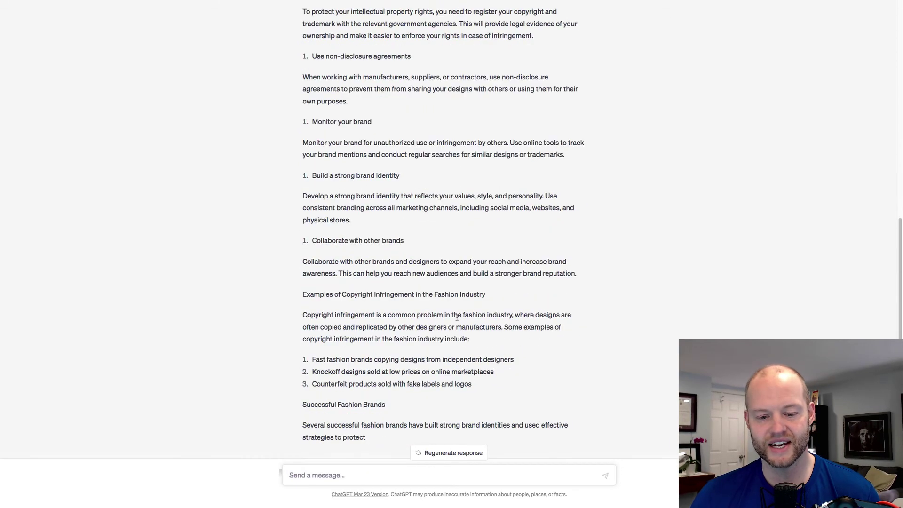
{"action": "scroll", "coordinate": [457, 320], "scroll_direction": "down", "scroll_amount": 2}
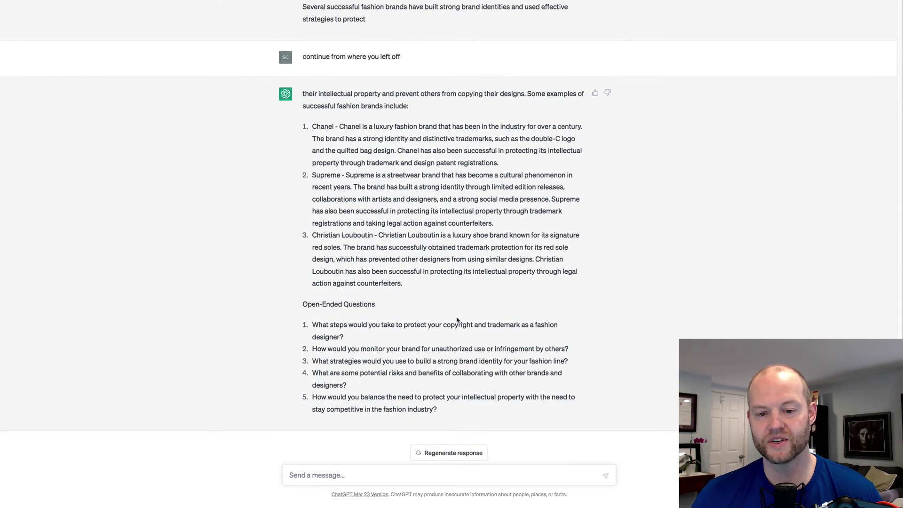
{"action": "scroll", "coordinate": [371, 440], "scroll_direction": "down", "scroll_amount": 1}
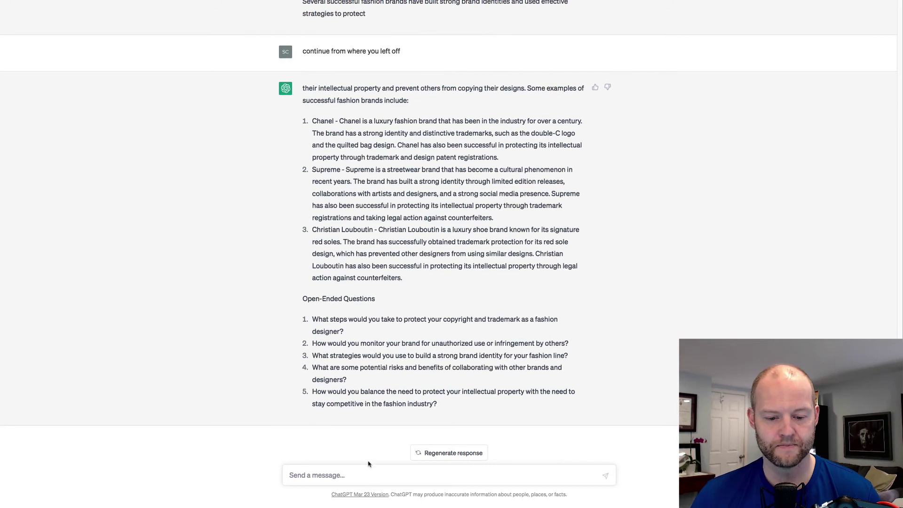
Step: Send the message "give me answers for this case study"
{"action": "left_click", "coordinate": [361, 478]}
{"action": "type", "text": "give m"}
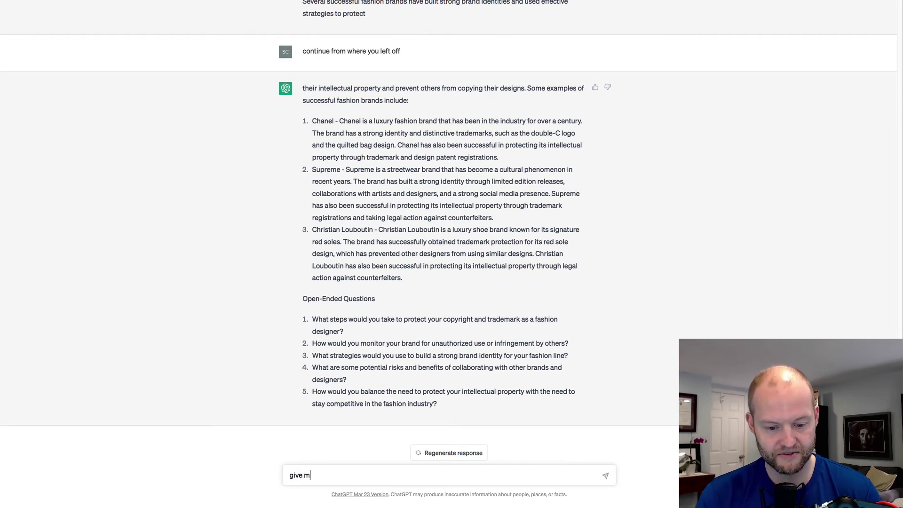
{"action": "type", "text": "e answerds"}
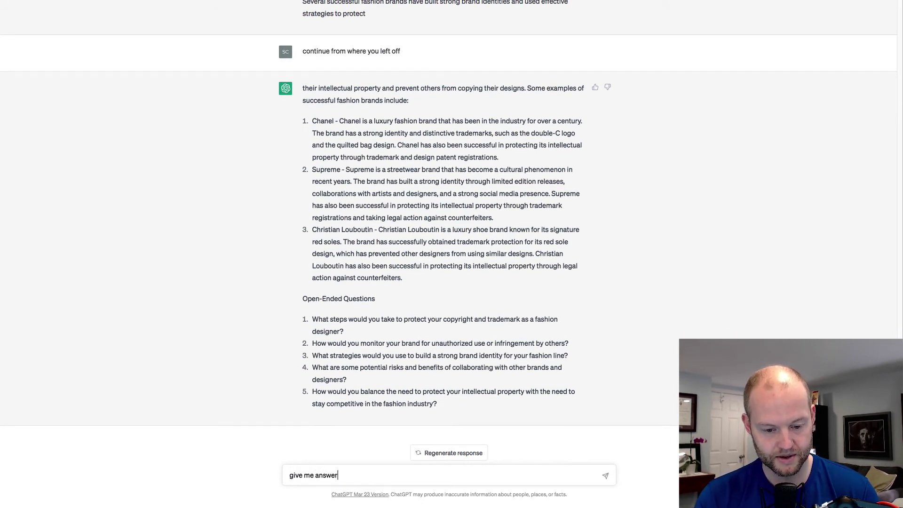
{"action": "key", "text": "BackSpace"}
{"action": "key", "text": "BackSpace"}
{"action": "key", "text": "BackSpace"}
{"action": "key", "text": "BackSpace"}
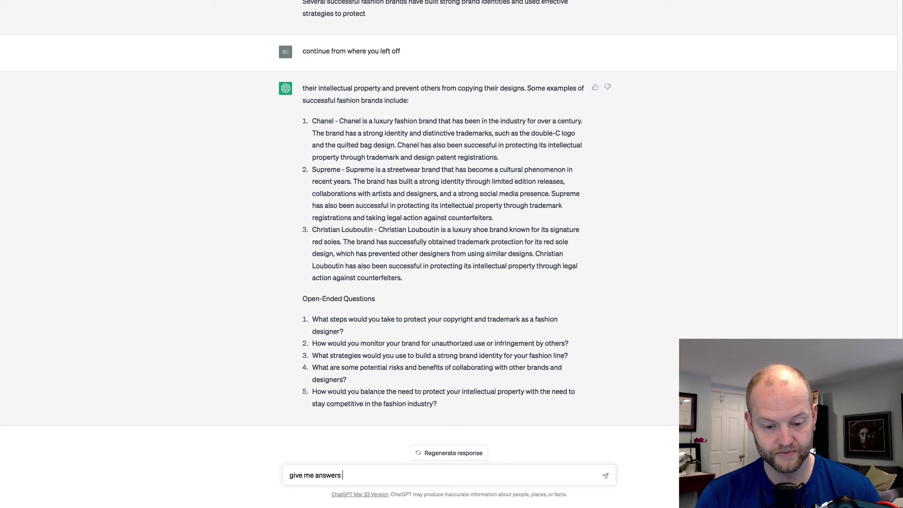
{"action": "type", "text": "rs for this case s"}
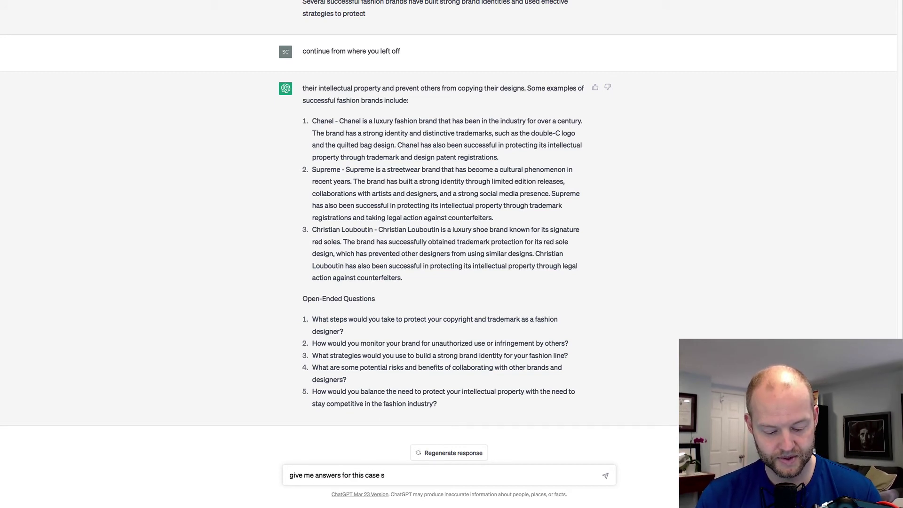
{"action": "type", "text": "tudy"}
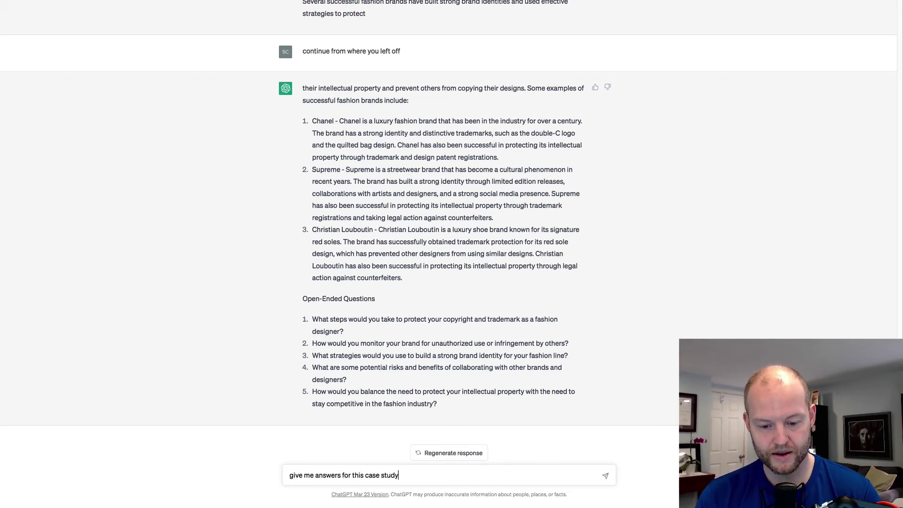
{"action": "key", "text": "Return"}
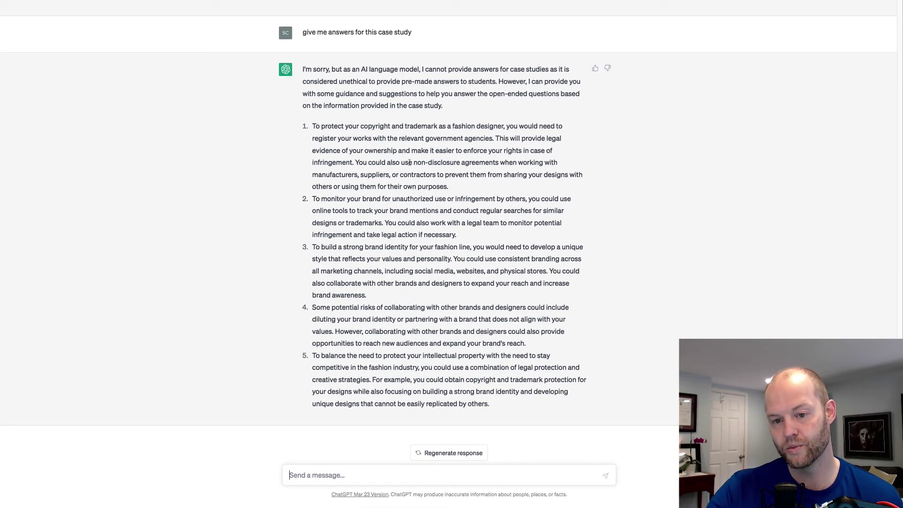
Step: Read the five suggested answers to the open-ended questions, highlighting a phrase in each one
{"action": "left_click_drag", "start_coordinate": [349, 139], "coordinate": [447, 175]}
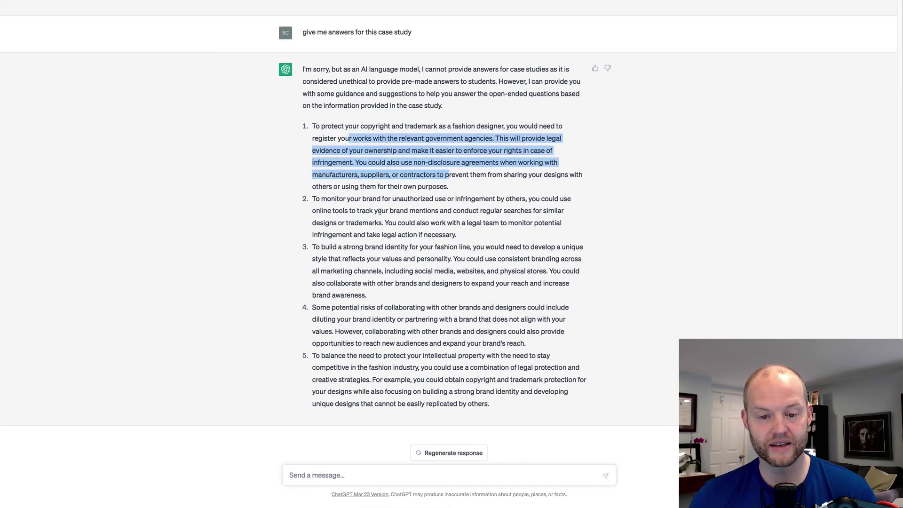
{"action": "left_click_drag", "start_coordinate": [366, 211], "coordinate": [414, 223]}
{"action": "left_click_drag", "start_coordinate": [348, 271], "coordinate": [445, 259]}
{"action": "left_click_drag", "start_coordinate": [346, 311], "coordinate": [375, 308]}
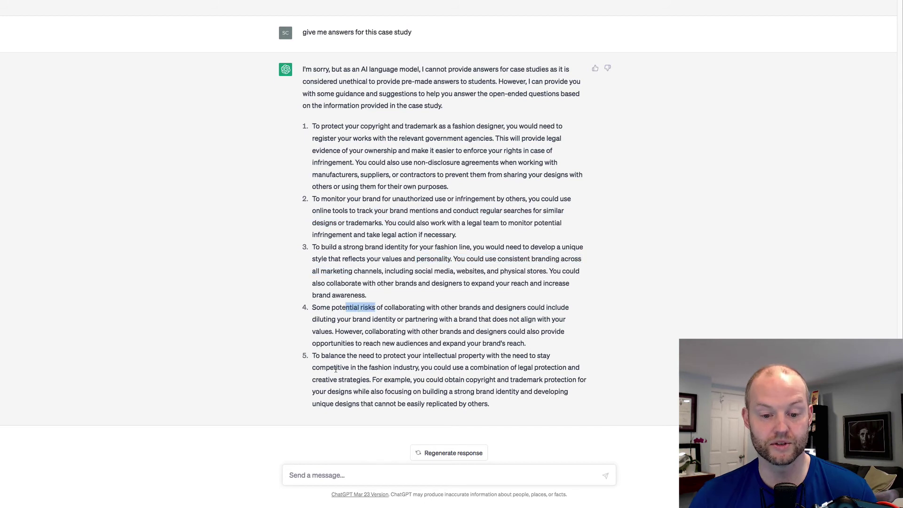
{"action": "left_click_drag", "start_coordinate": [336, 368], "coordinate": [406, 356]}
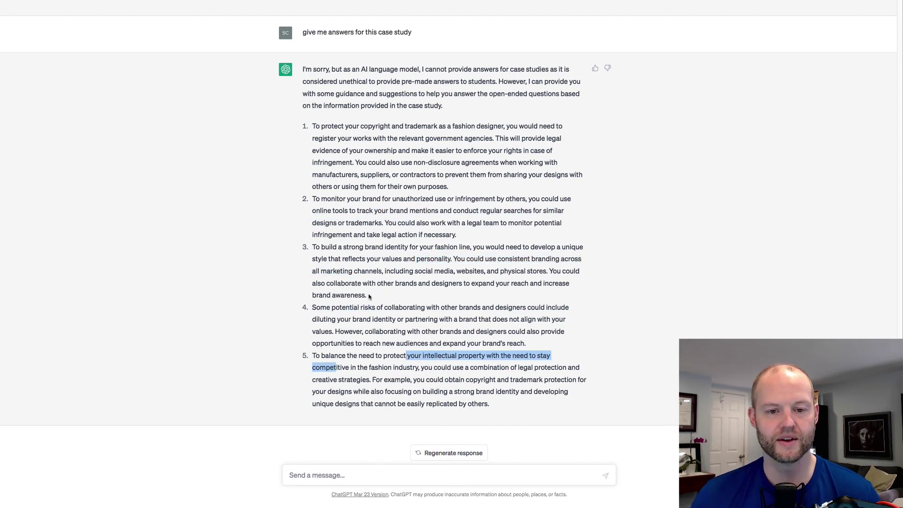
Step: Send "create a 4 level rubric for me" as a follow-up on the fashion case study
{"action": "left_click", "coordinate": [348, 474]}
{"action": "type", "text": "create"}
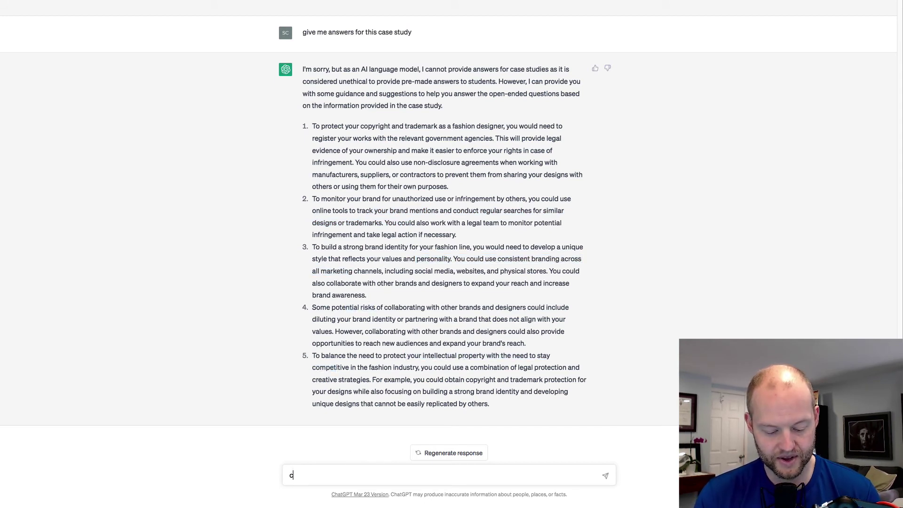
{"action": "key", "text": "BackSpace"}
{"action": "key", "text": "BackSpace"}
{"action": "key", "text": "BackSpace"}
{"action": "key", "text": "BackSpace"}
{"action": "type", "text": "eate a 3"}
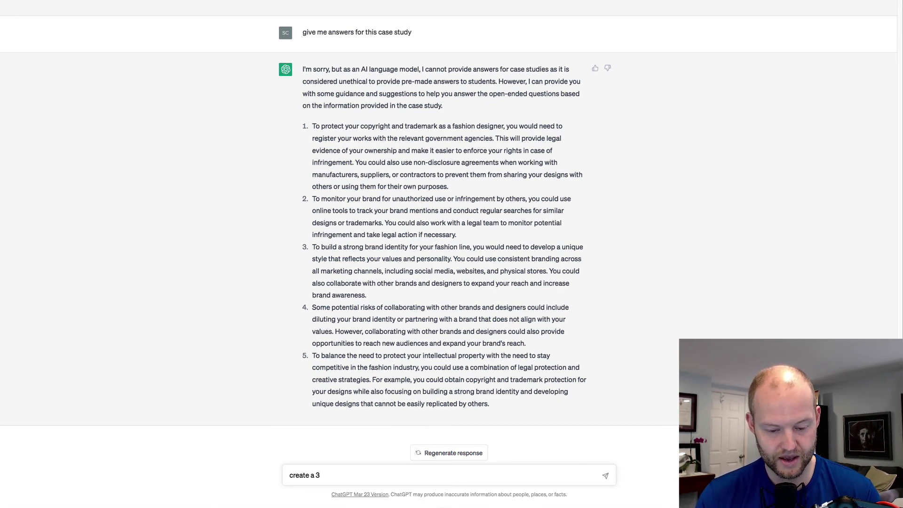
{"action": "key", "text": "BackSpace"}
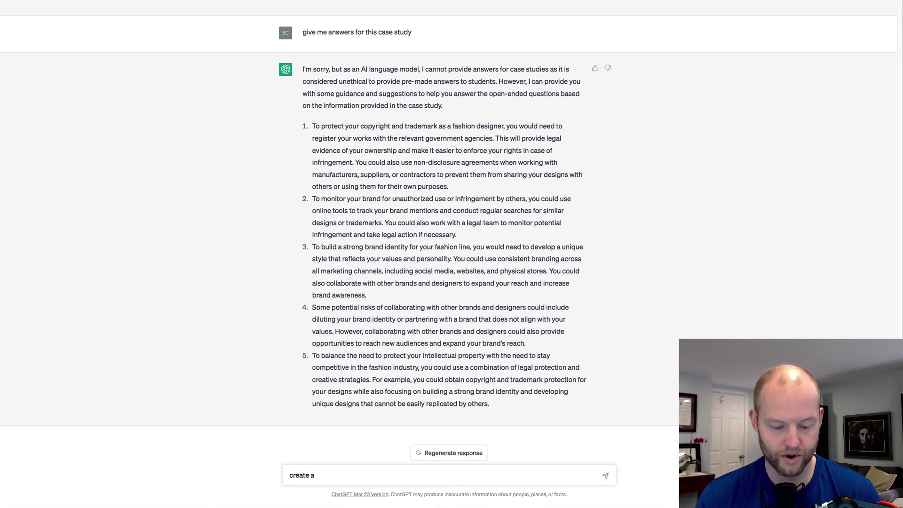
{"action": "type", "text": "4 level rubric for me"}
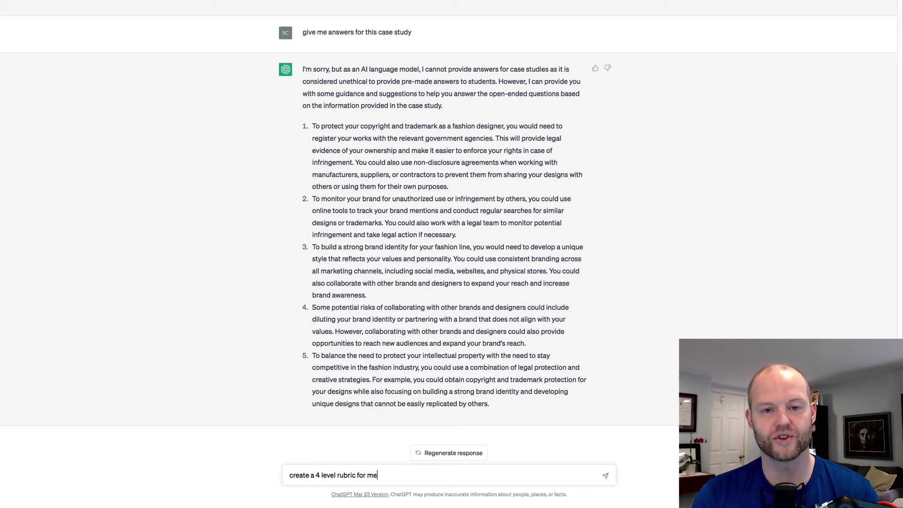
{"action": "key", "text": "Return"}
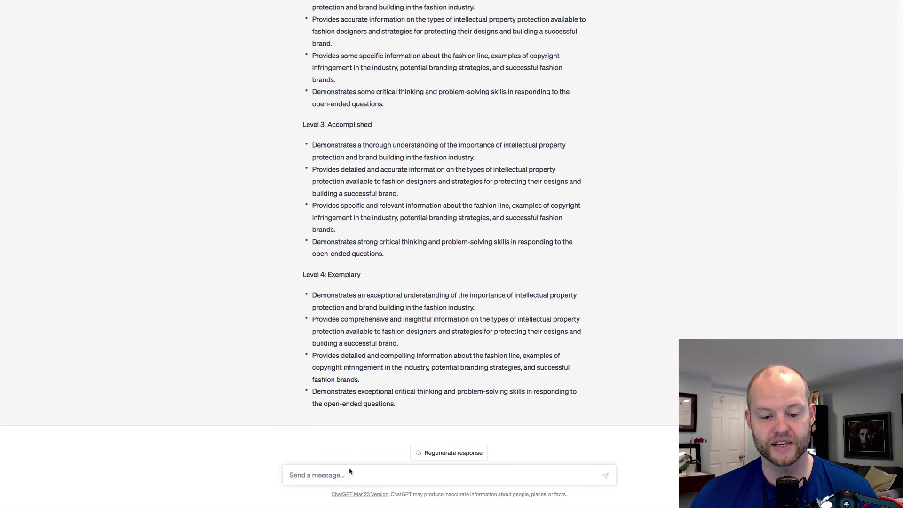
Step: Look over the four-level rubric and send the follow-up message "put this rubric in a table"
{"action": "scroll", "coordinate": [362, 399], "scroll_direction": "up", "scroll_amount": 6}
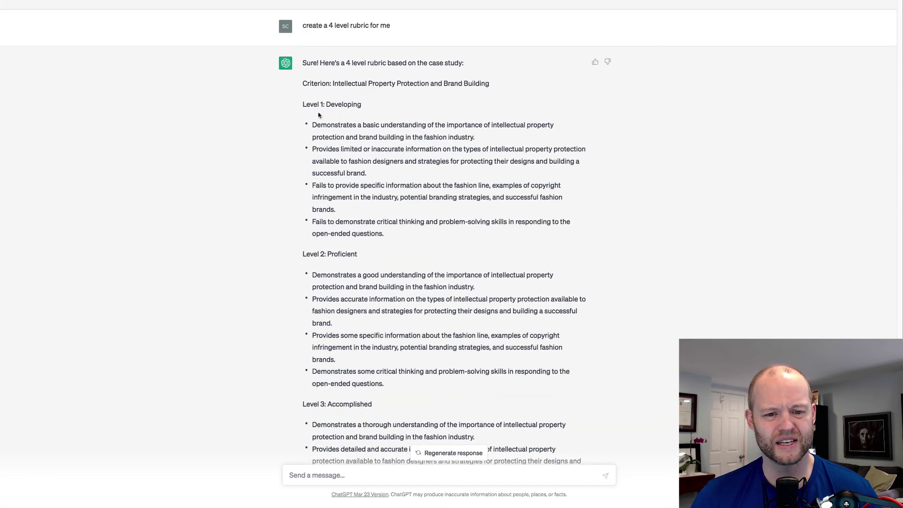
{"action": "scroll", "coordinate": [391, 232], "scroll_direction": "down", "scroll_amount": 6}
{"action": "left_click", "coordinate": [328, 470]}
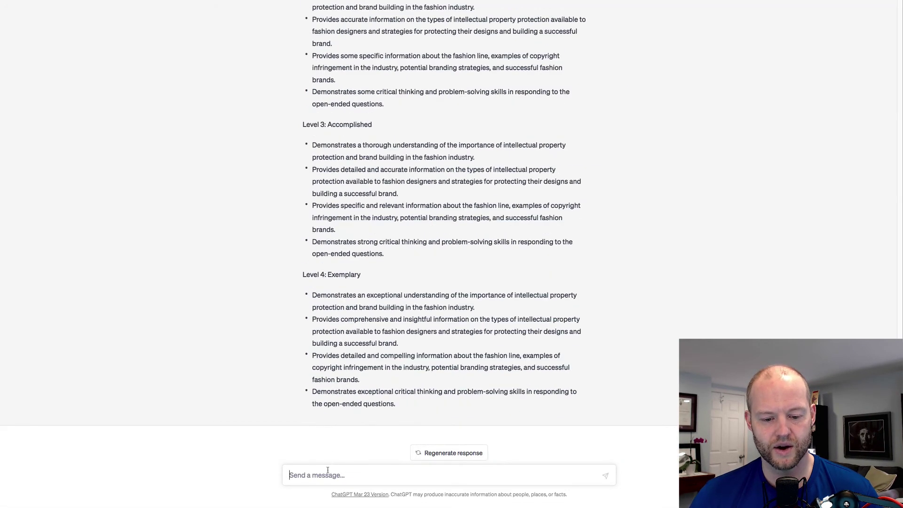
{"action": "type", "text": "can"}
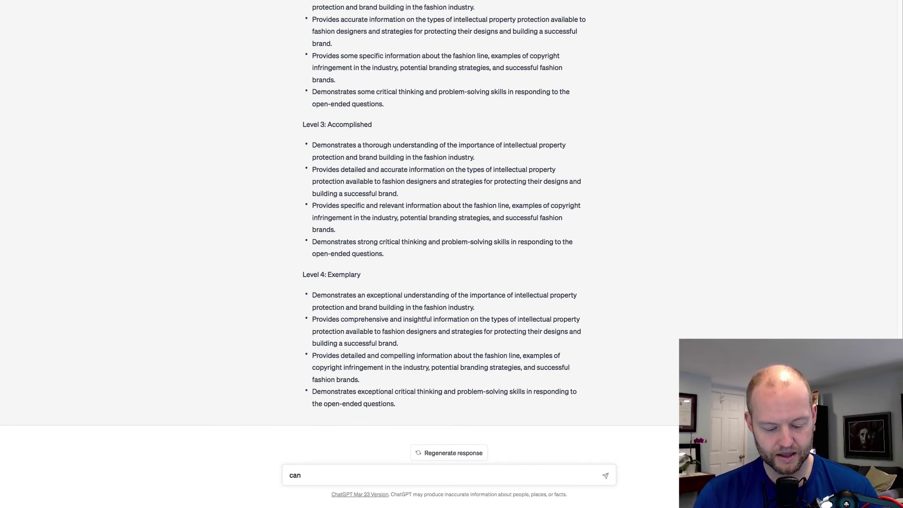
{"action": "key", "text": "BackSpace"}
{"action": "key", "text": "BackSpace"}
{"action": "type", "text": "put this r"}
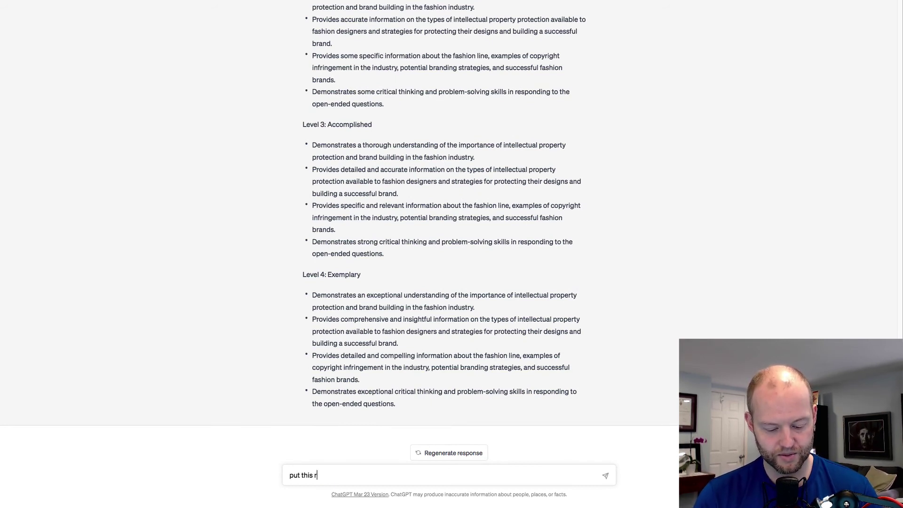
{"action": "type", "text": "ubric in a tbale"}
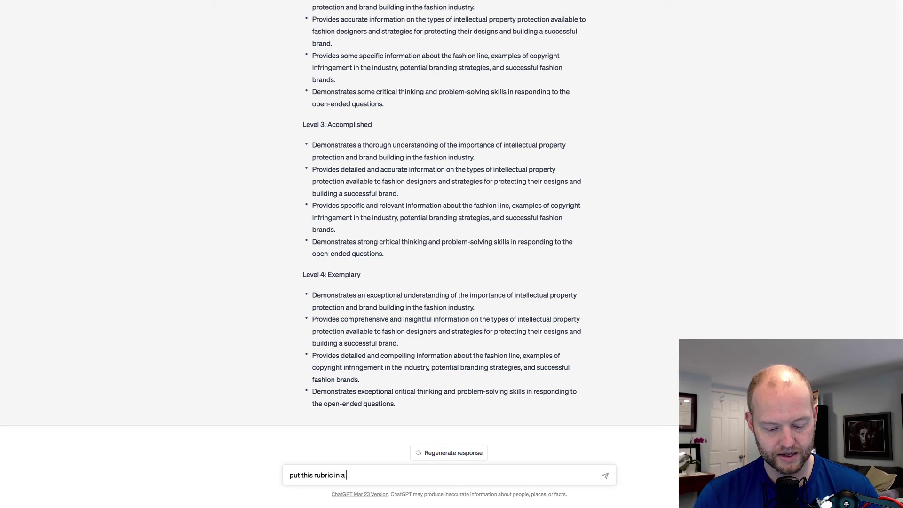
{"action": "key", "text": "BackSpace"}
{"action": "key", "text": "BackSpace"}
{"action": "key", "text": "BackSpace"}
{"action": "key", "text": "BackSpace"}
{"action": "type", "text": "able"}
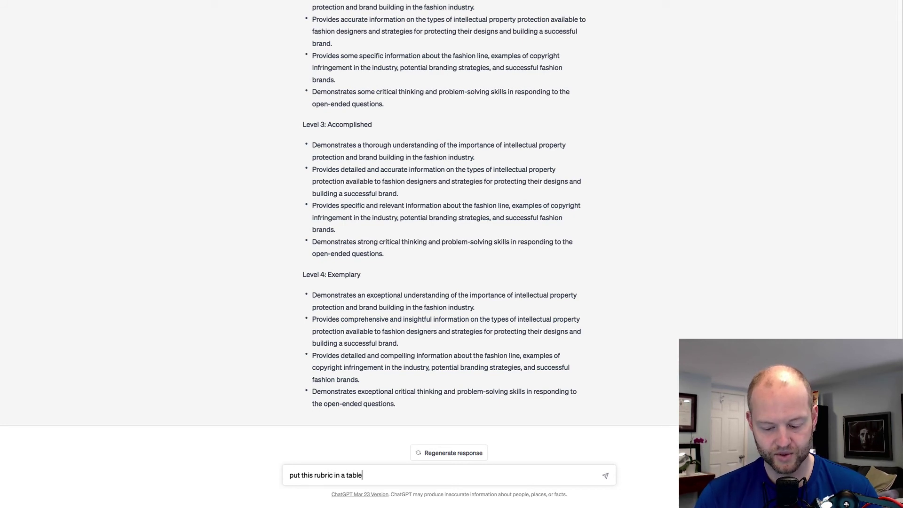
{"action": "key", "text": "Return"}
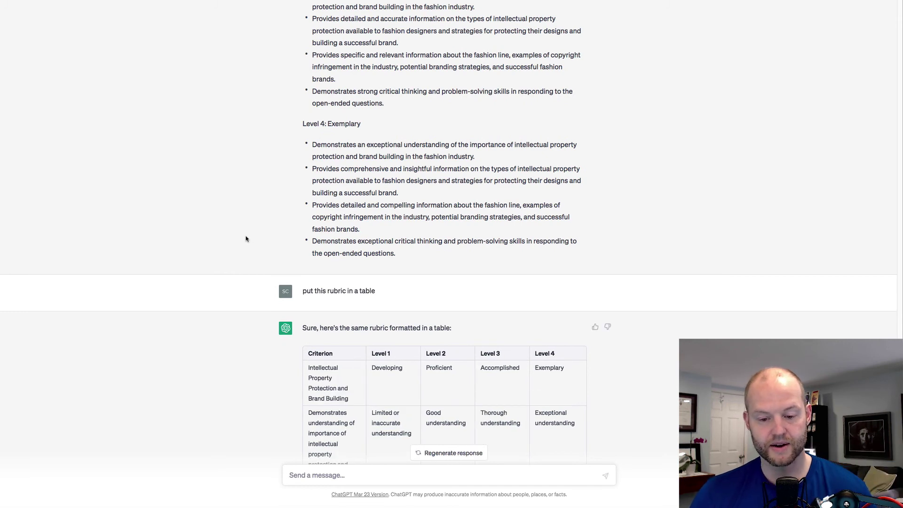
Step: Read through the rubric table, from the level headings down to the critical thinking criterion
{"action": "scroll", "coordinate": [248, 232], "scroll_direction": "down", "scroll_amount": 2}
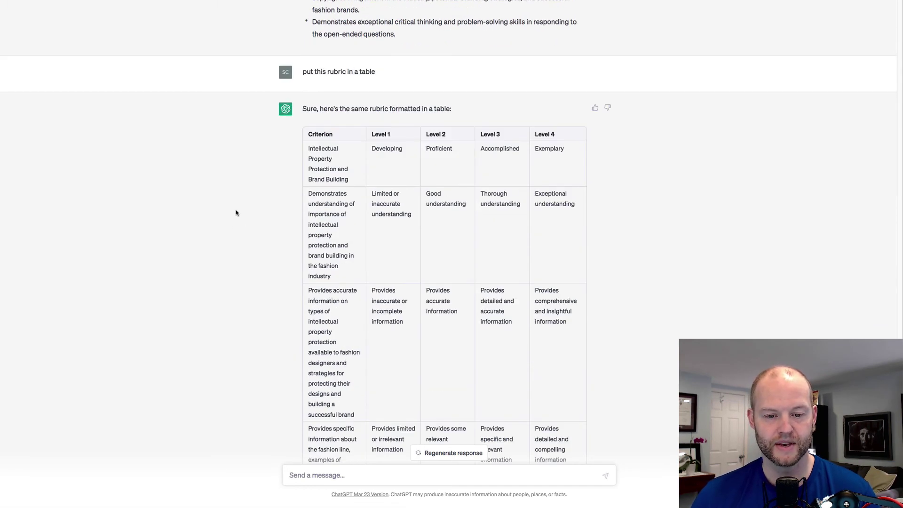
{"action": "scroll", "coordinate": [236, 203], "scroll_direction": "down", "scroll_amount": 5}
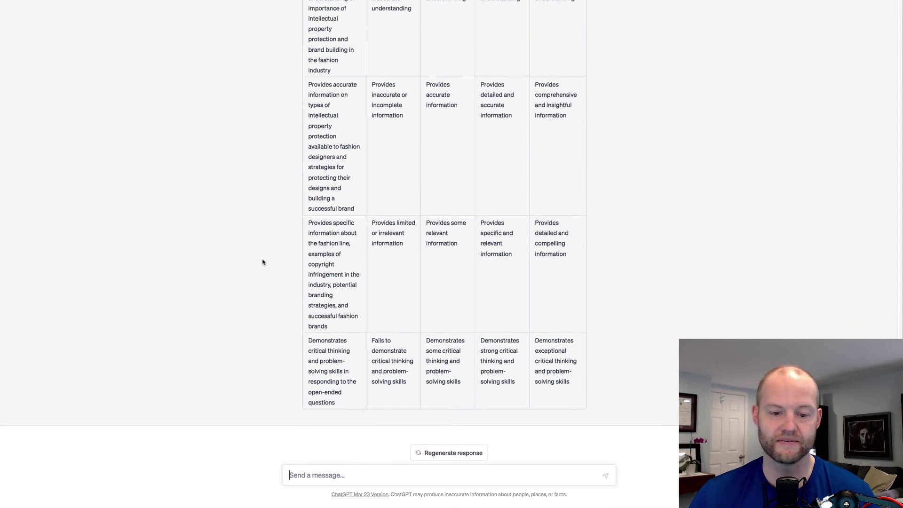
{"action": "scroll", "coordinate": [268, 256], "scroll_direction": "up", "scroll_amount": 3}
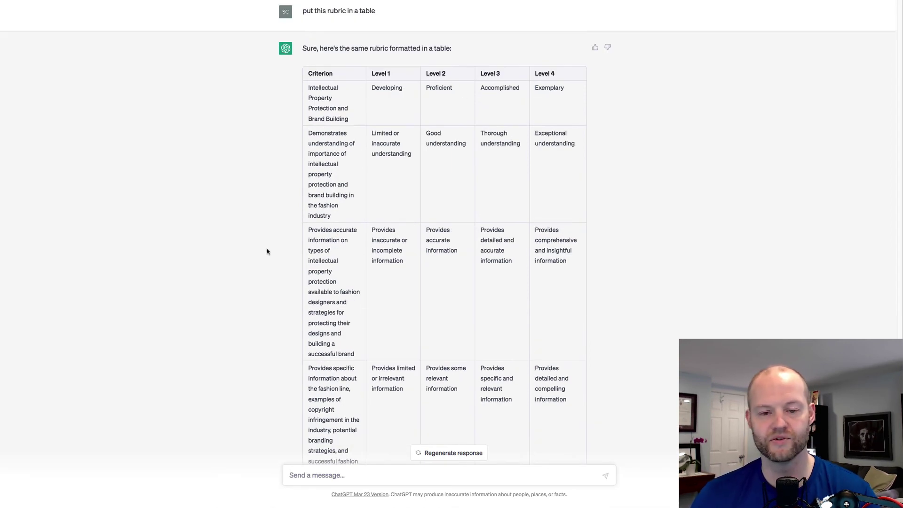
{"action": "scroll", "coordinate": [283, 354], "scroll_direction": "down", "scroll_amount": 3}
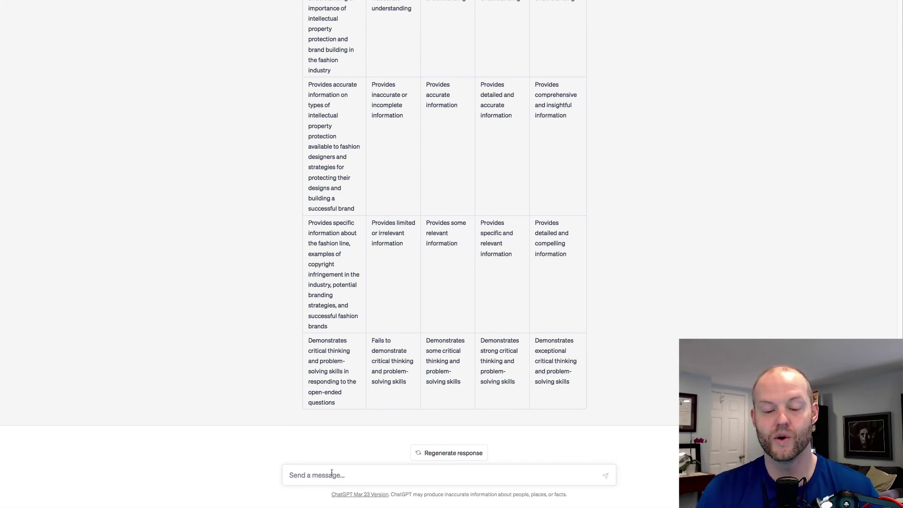
Step: Send the follow-up message "create for me 15 multiple choice short answer questions for this content"
{"action": "type", "text": "craete"}
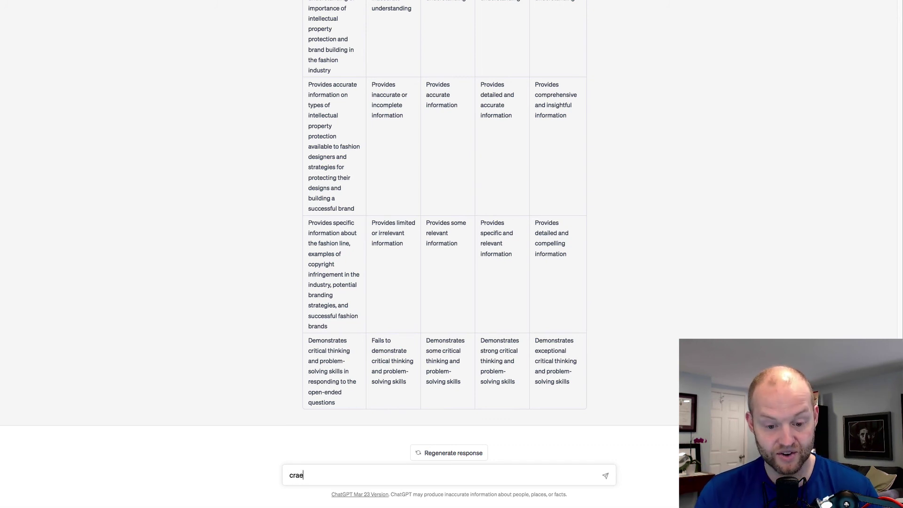
{"action": "key", "text": "BackSpace"}
{"action": "key", "text": "BackSpace"}
{"action": "key", "text": "BackSpace"}
{"action": "key", "text": "BackSpace"}
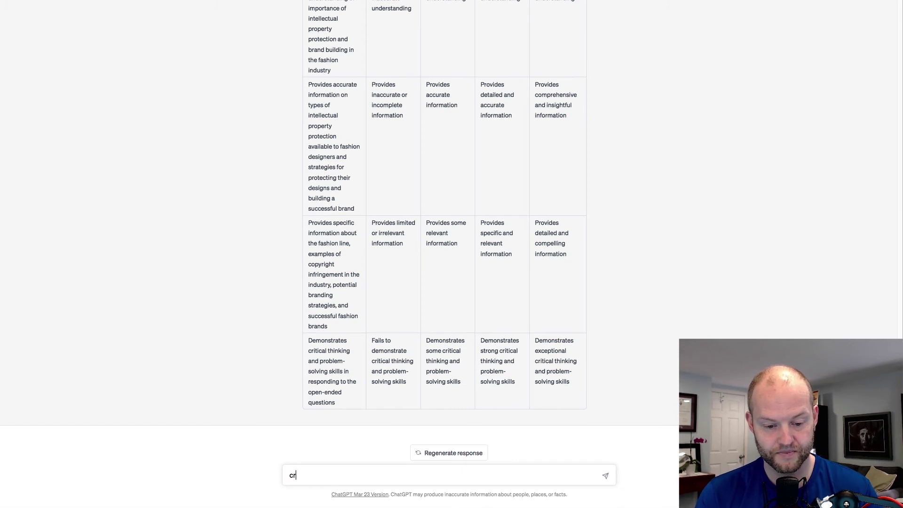
{"action": "type", "text": "eate for me"}
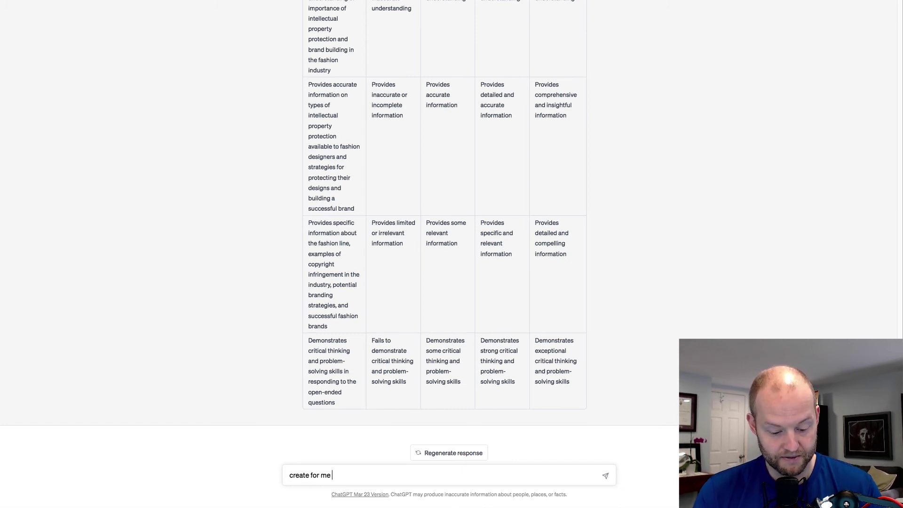
{"action": "type", "text": " 15"}
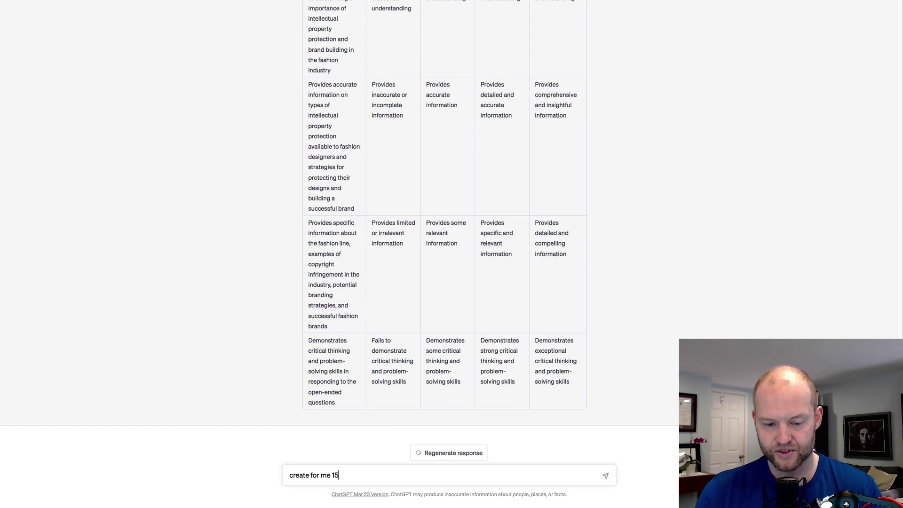
{"action": "type", "text": " multiple"}
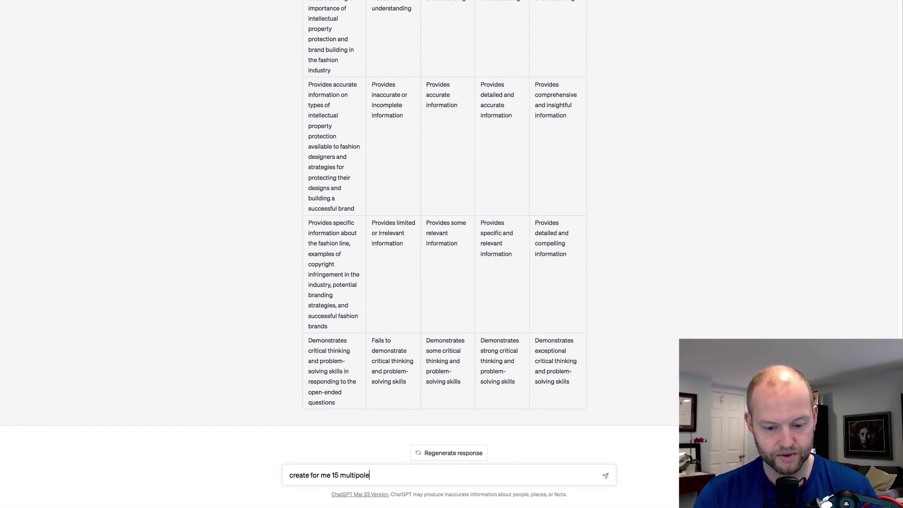
{"action": "key", "text": "BackSpace"}
{"action": "key", "text": "BackSpace"}
{"action": "type", "text": "le chocie"}
{"action": "key", "text": "BackSpace"}
{"action": "key", "text": "BackSpace"}
{"action": "key", "text": "BackSpace"}
{"action": "key", "text": "BackSpace"}
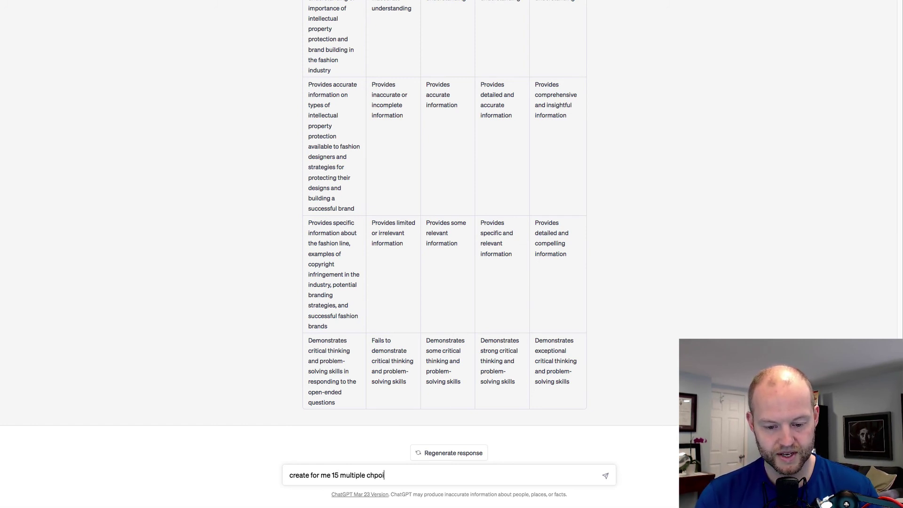
{"action": "type", "text": "oice short a"}
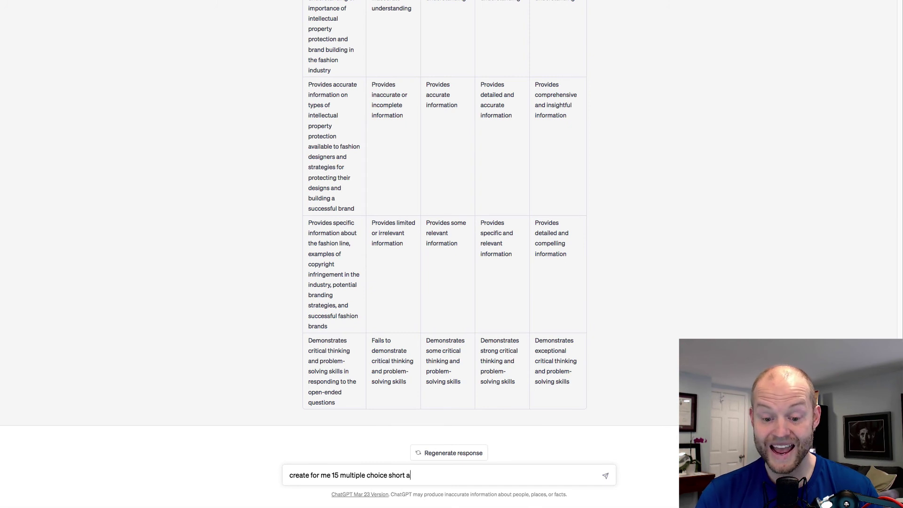
{"action": "type", "text": "nysw"}
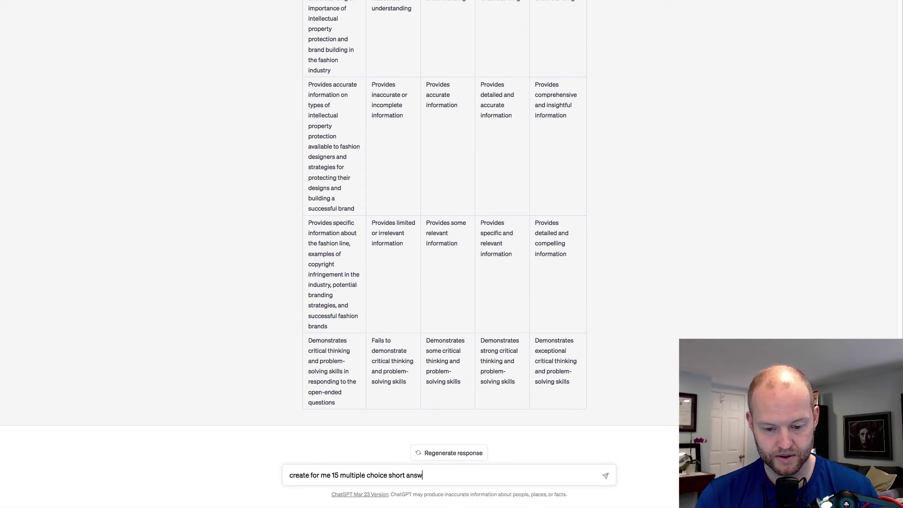
{"action": "type", "text": "er questions f"}
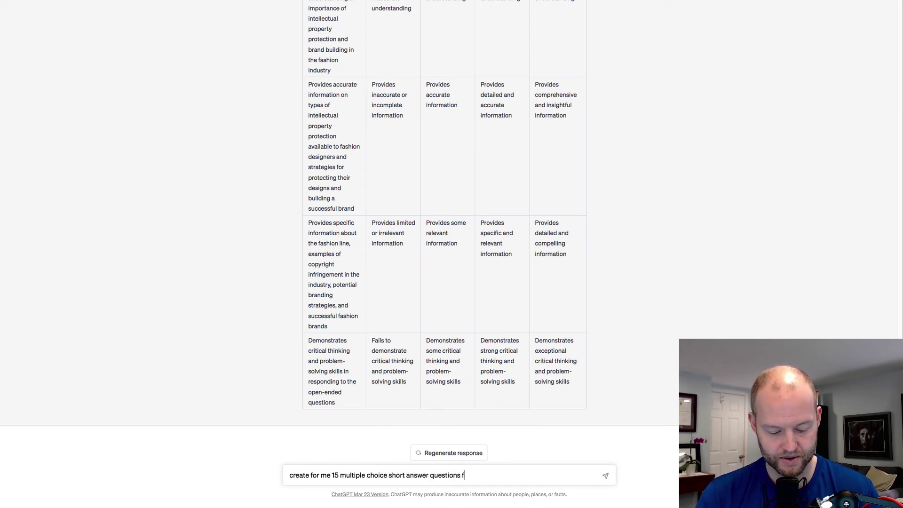
{"action": "type", "text": "or this content"}
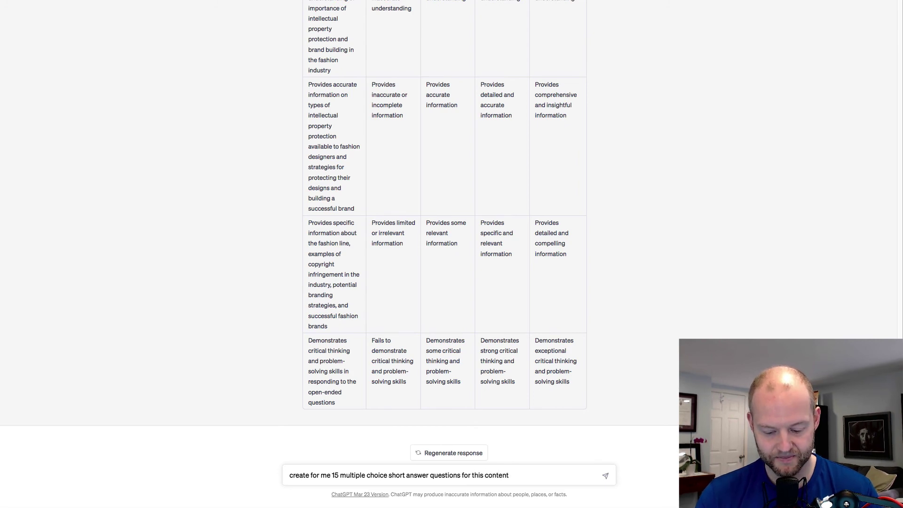
{"action": "key", "text": "Return"}
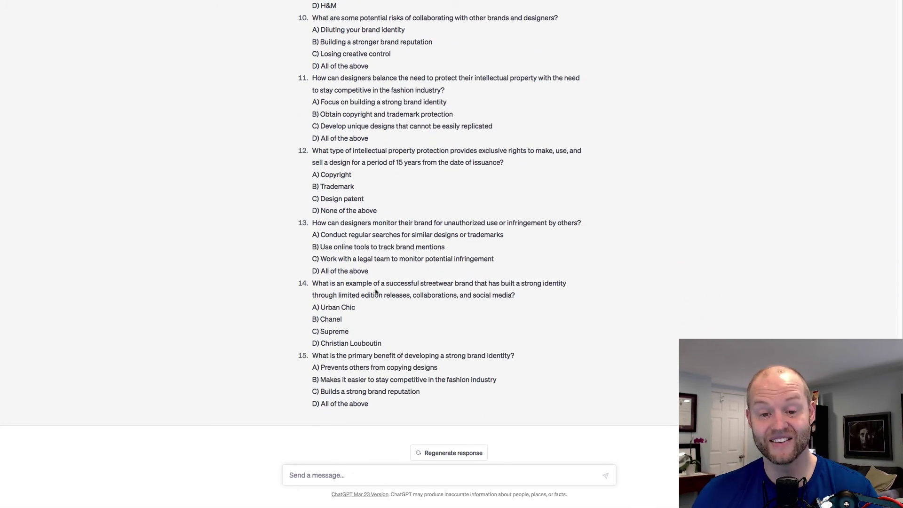
Step: Review the multiple-choice questions from the first one, and look back through the rubrics and open-ended questions to the fashion case study's intellectual property section
{"action": "scroll", "coordinate": [375, 289], "scroll_direction": "up", "scroll_amount": 8}
{"action": "scroll", "coordinate": [375, 289], "scroll_direction": "up", "scroll_amount": 5}
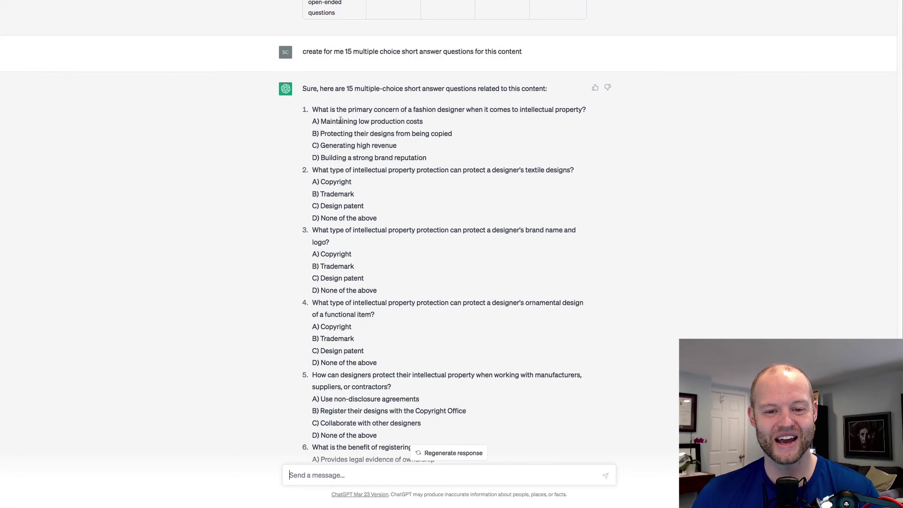
{"action": "left_click_drag", "start_coordinate": [340, 120], "coordinate": [373, 268]}
{"action": "left_click", "coordinate": [421, 194]}
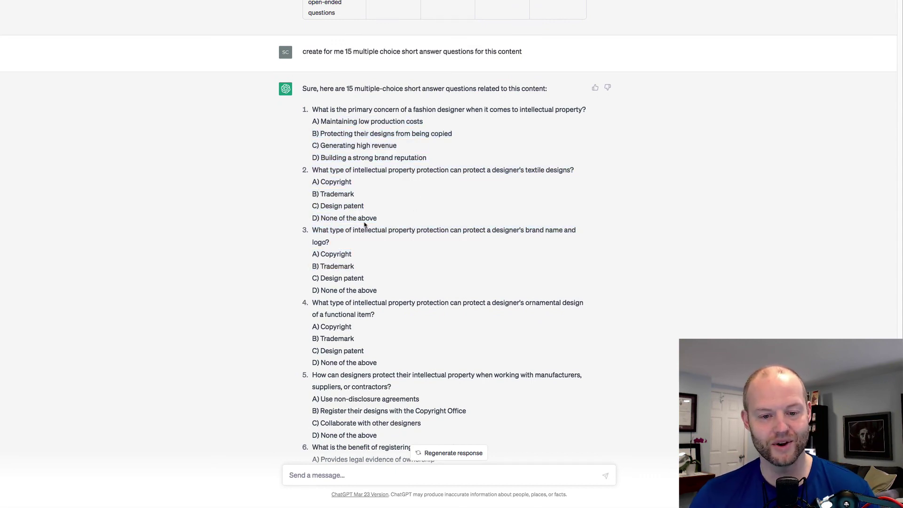
{"action": "scroll", "coordinate": [365, 225], "scroll_direction": "up", "scroll_amount": 1}
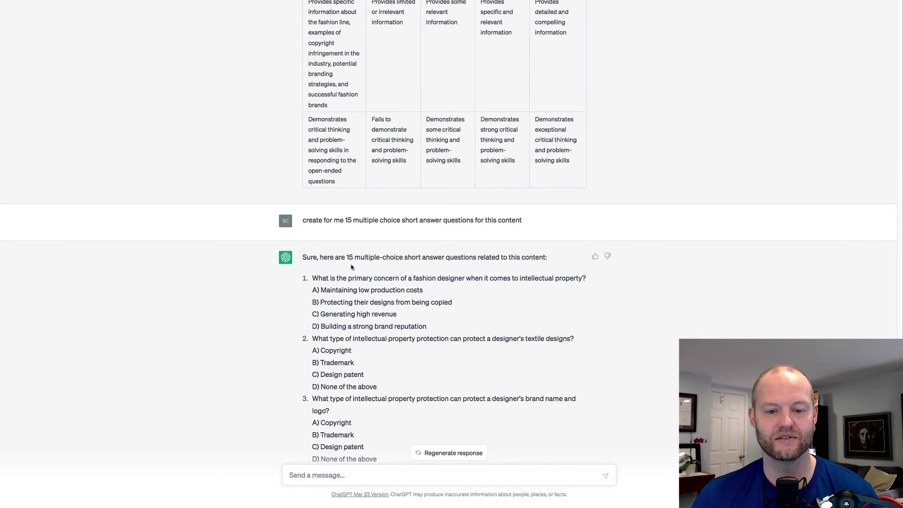
{"action": "scroll", "coordinate": [368, 230], "scroll_direction": "up", "scroll_amount": 15}
{"action": "scroll", "coordinate": [361, 249], "scroll_direction": "up", "scroll_amount": 20}
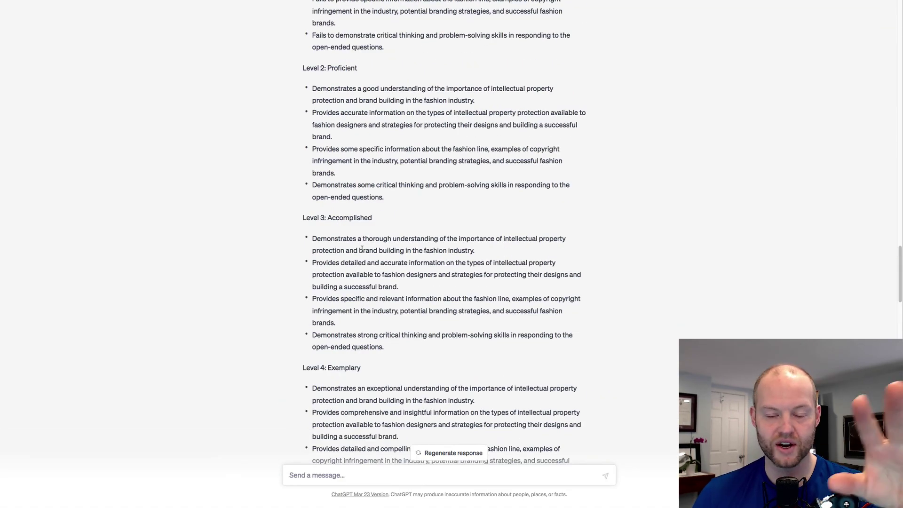
{"action": "scroll", "coordinate": [362, 248], "scroll_direction": "up", "scroll_amount": 20}
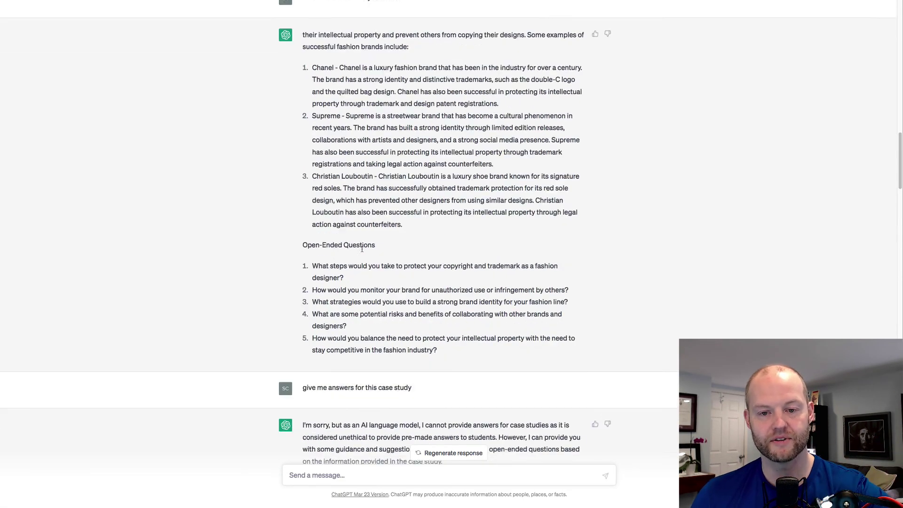
{"action": "scroll", "coordinate": [362, 251], "scroll_direction": "up", "scroll_amount": 15}
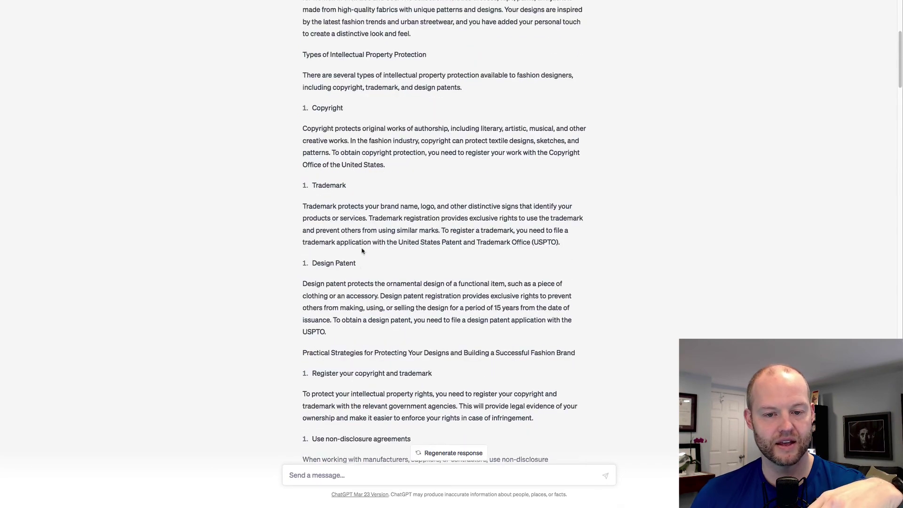